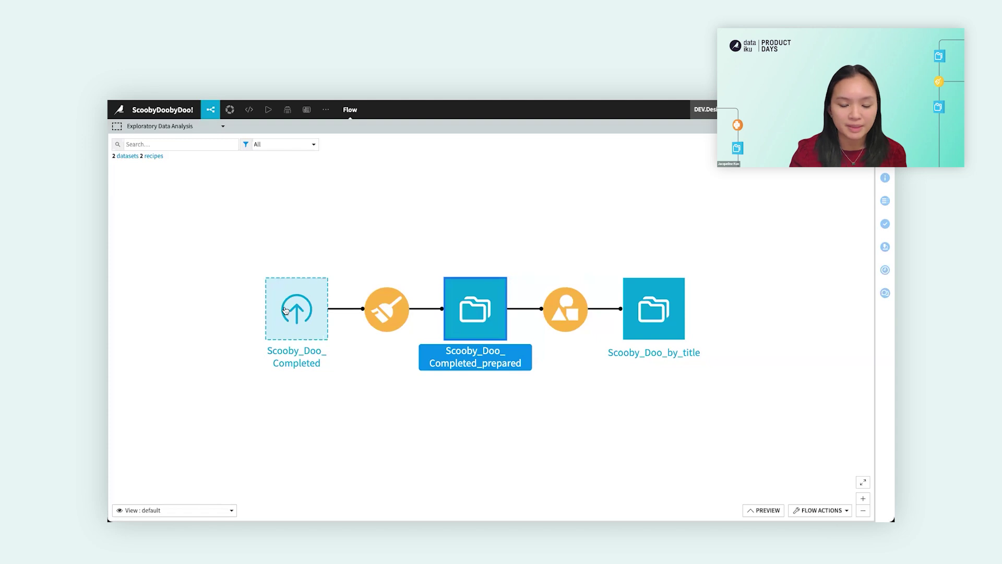
Open the Scooby_Doo_Completed dataset from the Flow to view its rows
left_click(286, 310)
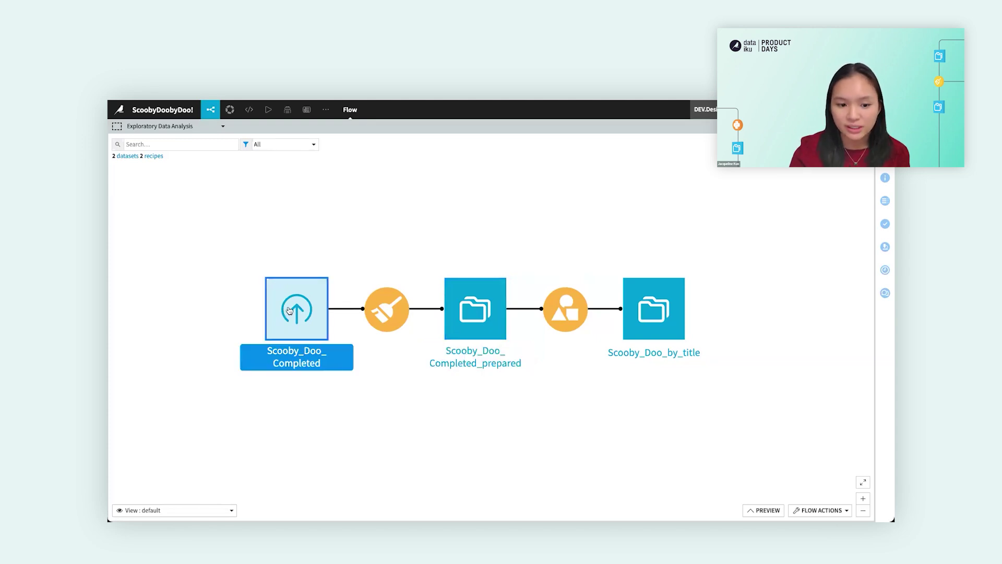
double_click(289, 310)
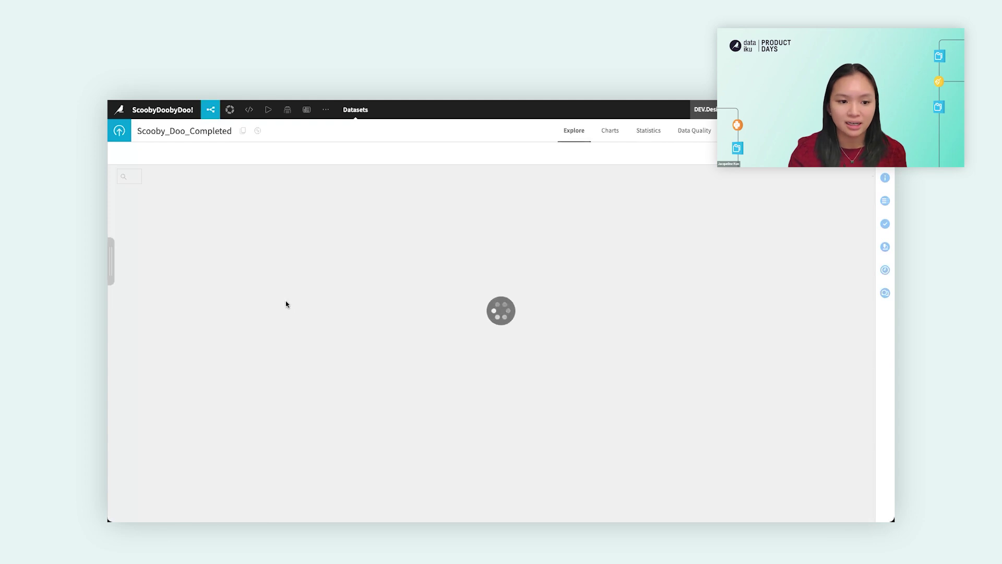
scroll(287, 295, "right", 2)
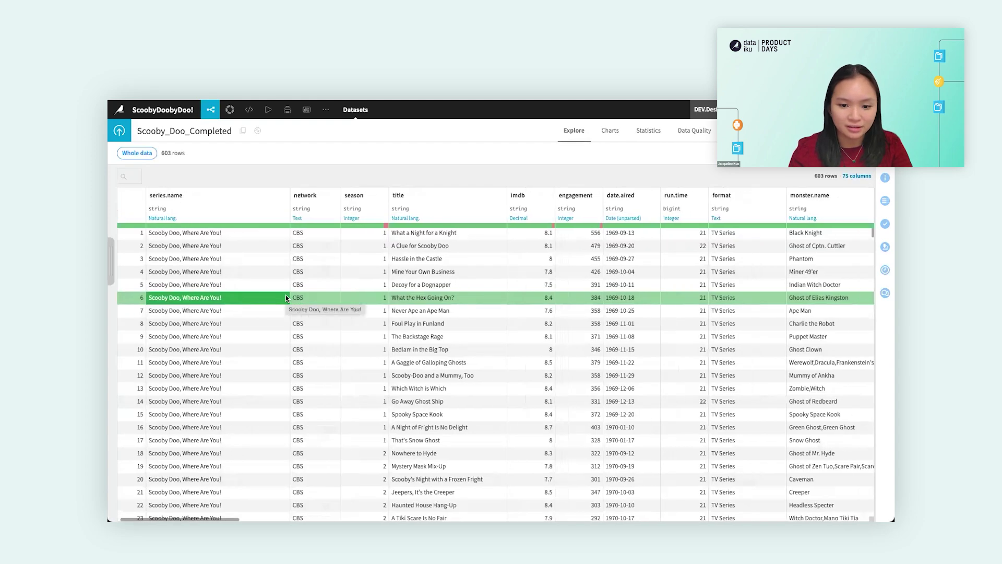
scroll(345, 302, "right", 1)
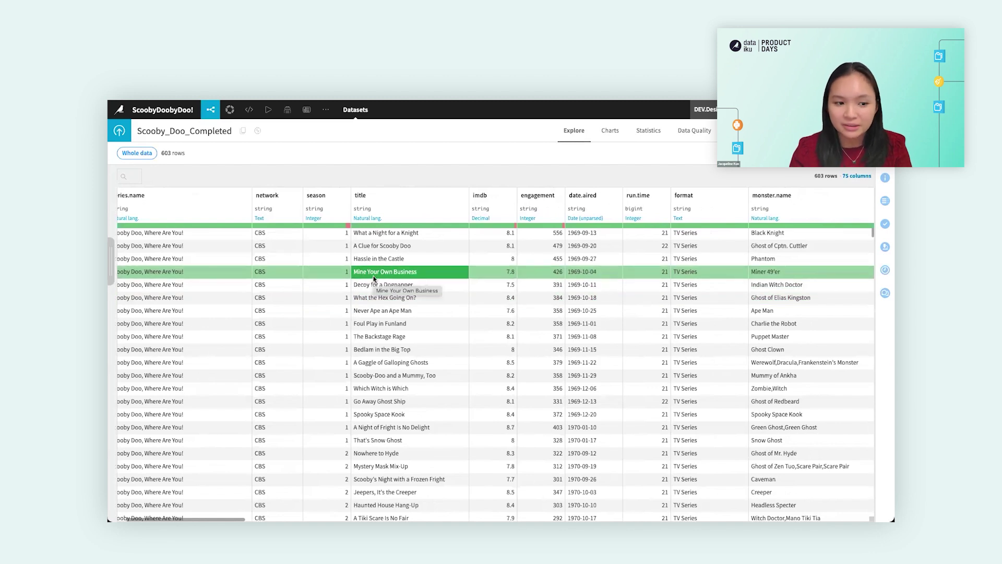
Analyze the title column's value distribution in the dataset, and close the analysis
left_click(382, 196)
left_click(384, 209)
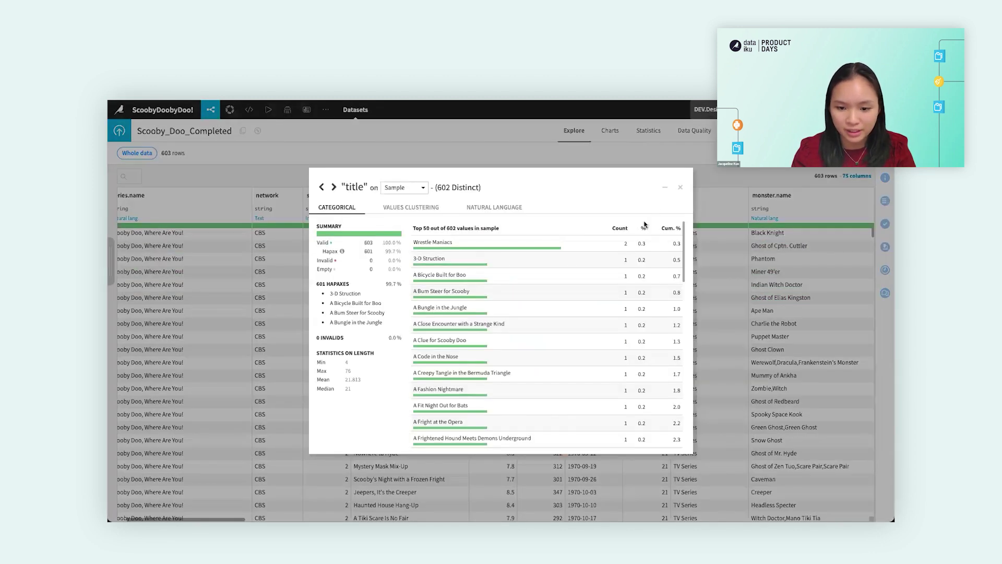
left_click(680, 187)
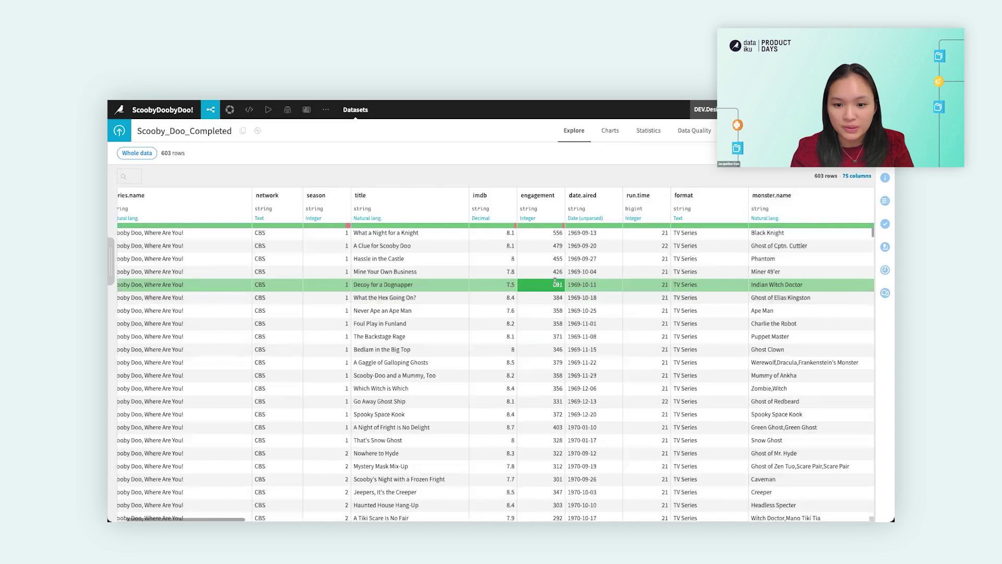
Examine the remaining columns of Scooby_Doo_Completed, from the monster details through the caught, captured, unmask and snack fields
scroll(555, 282, "right", 5)
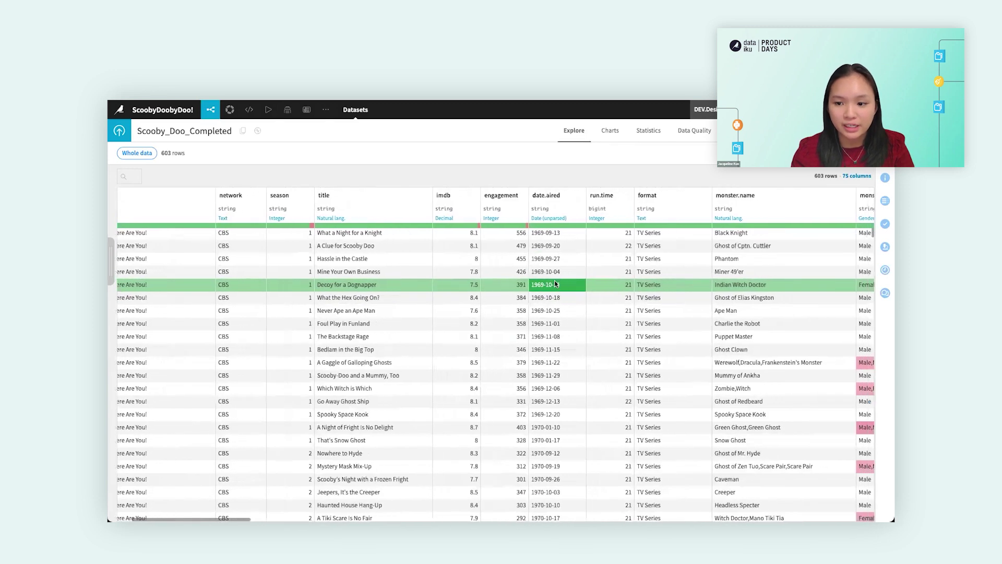
scroll(555, 284, "right", 5)
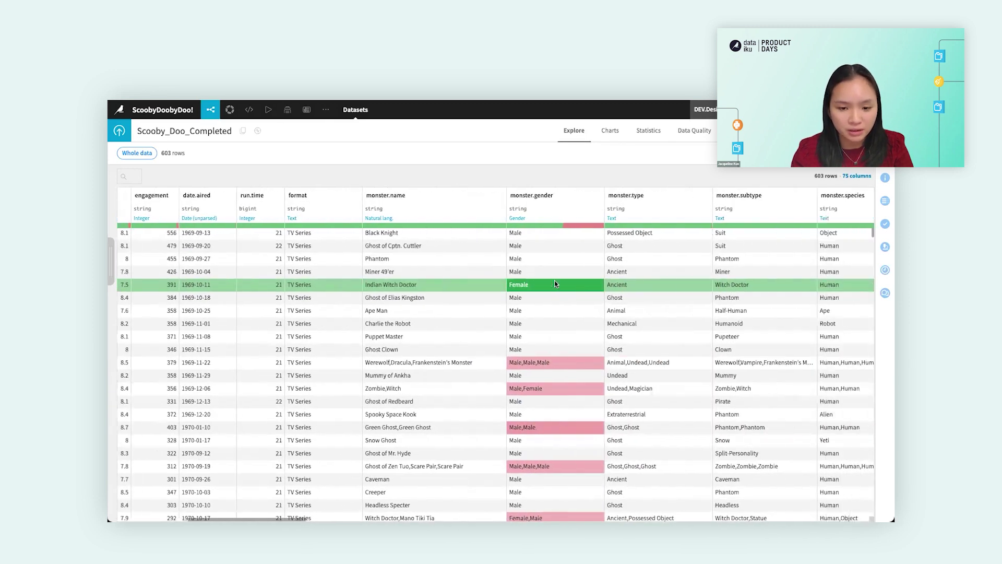
scroll(555, 284, "right", 2)
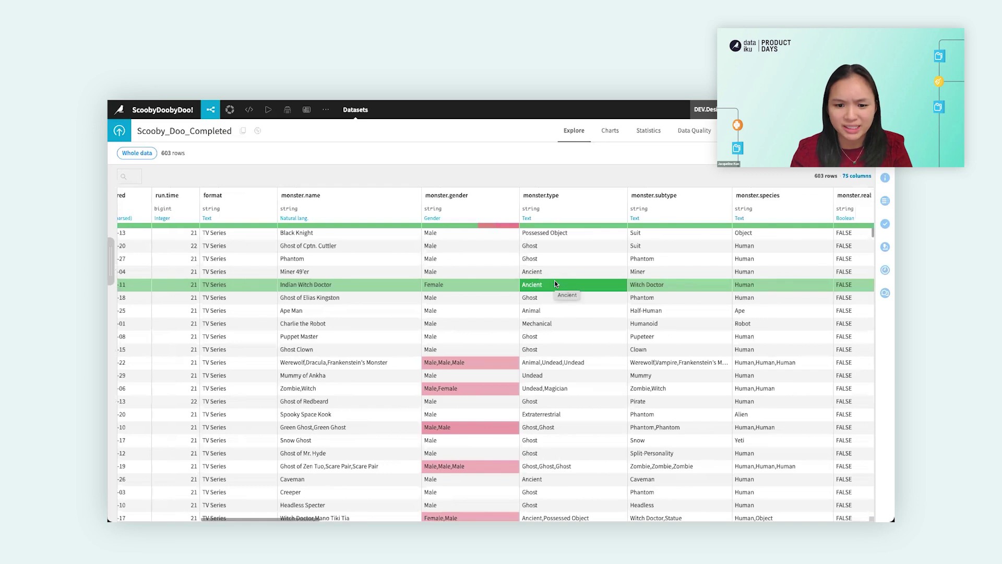
scroll(555, 280, "right", 7)
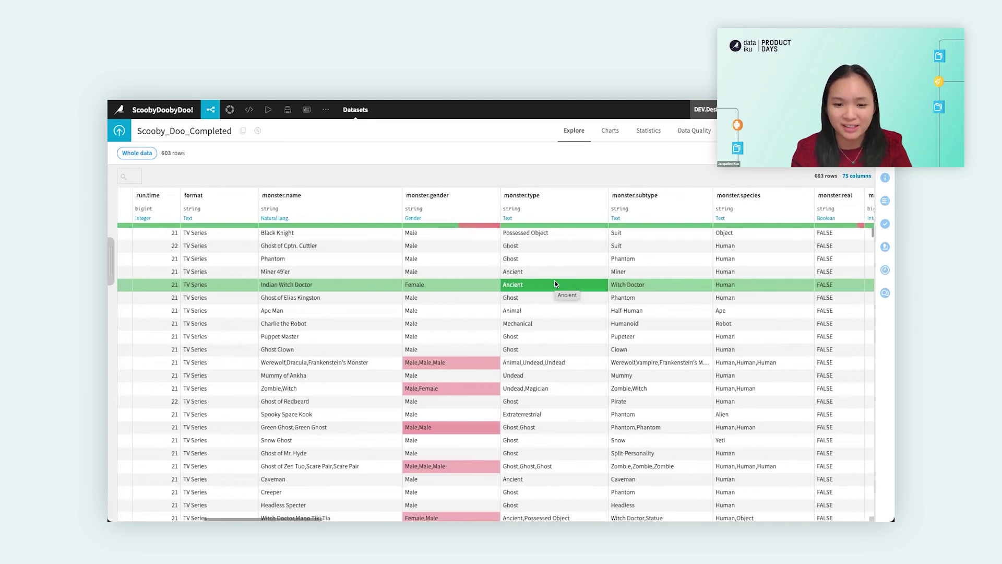
scroll(555, 282, "right", 15)
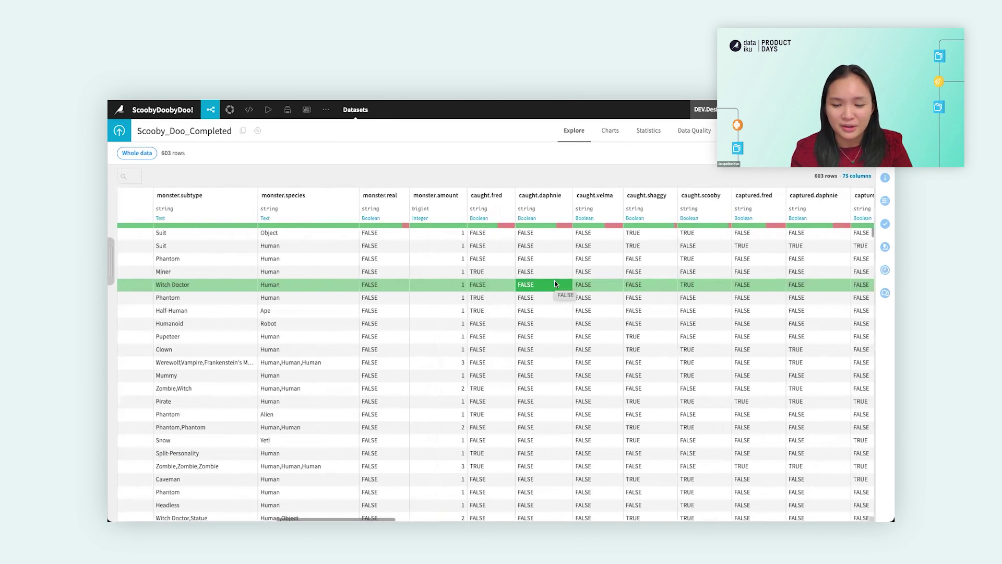
scroll(555, 282, "right", 12)
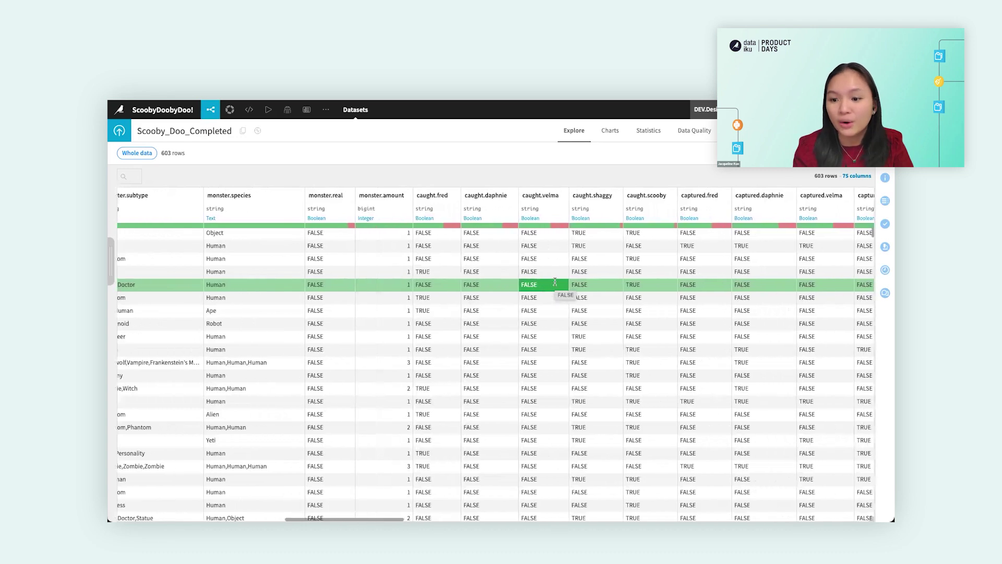
scroll(555, 281, "right", 18)
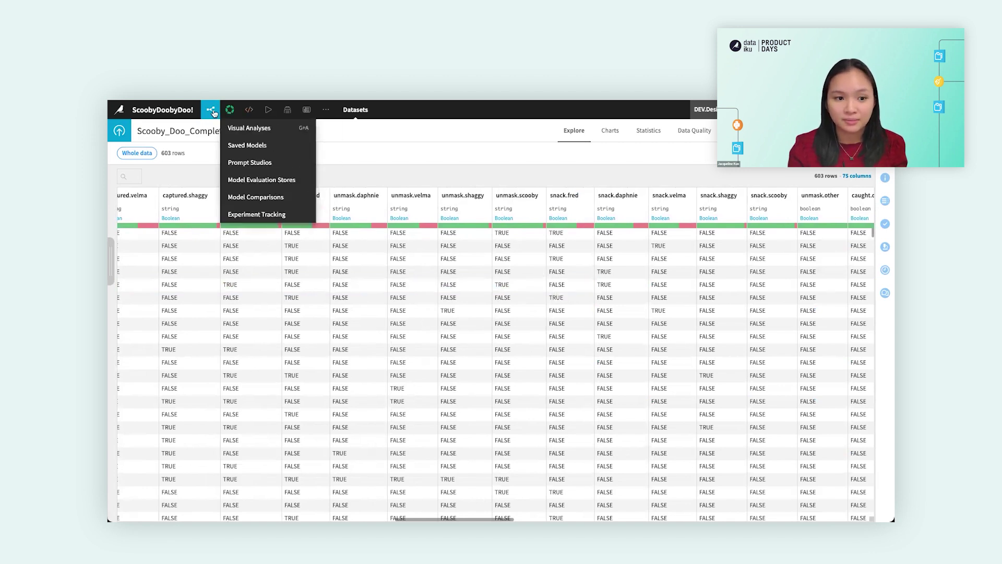
Return to the Flow, open the Scooby_Doo_by_title dataset and display its charts
left_click(208, 126)
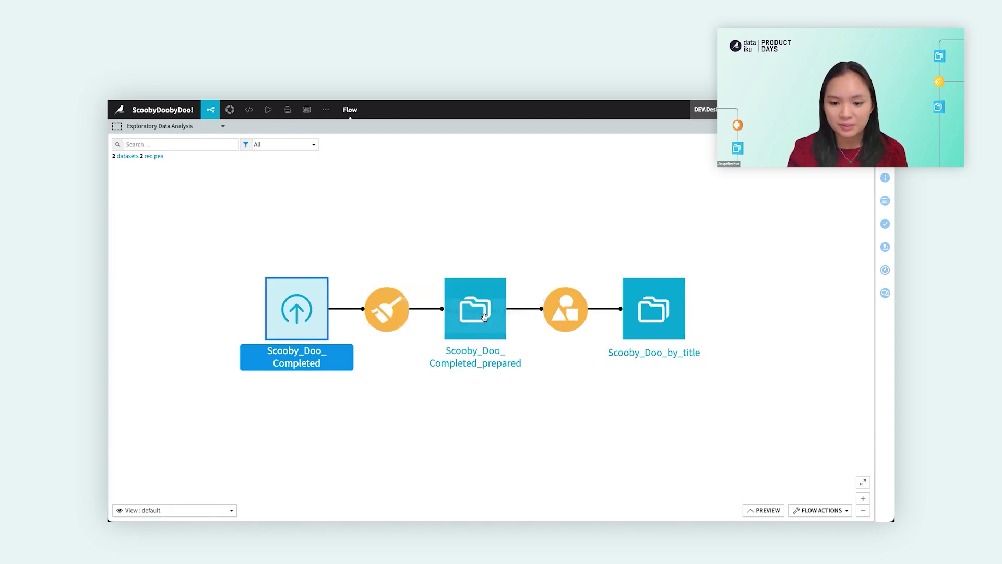
left_click(665, 310)
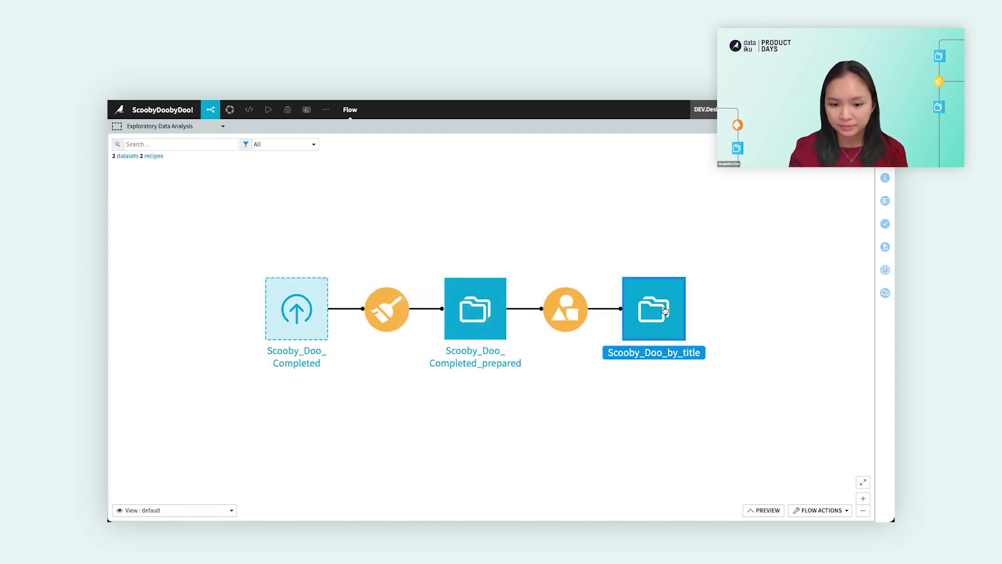
double_click(665, 310)
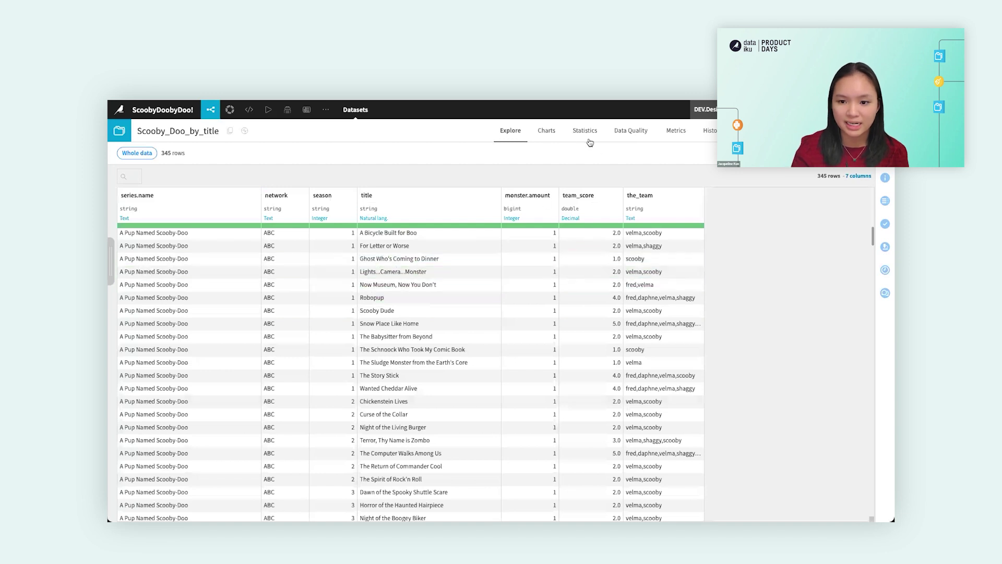
left_click(555, 134)
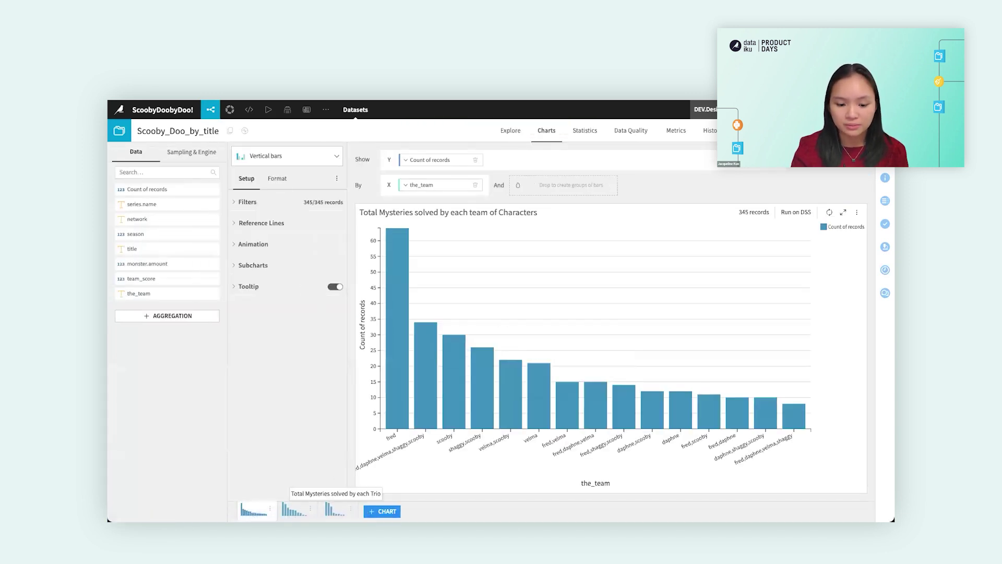
Review the charts of mysteries solved by each trio and each duo, and return to the chart for each team of characters
left_click(335, 509)
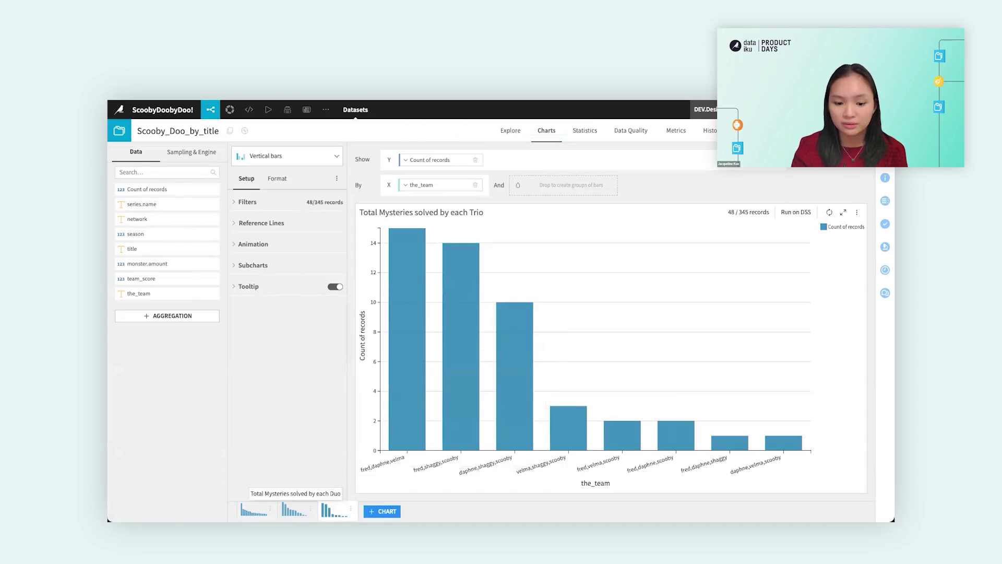
left_click(294, 510)
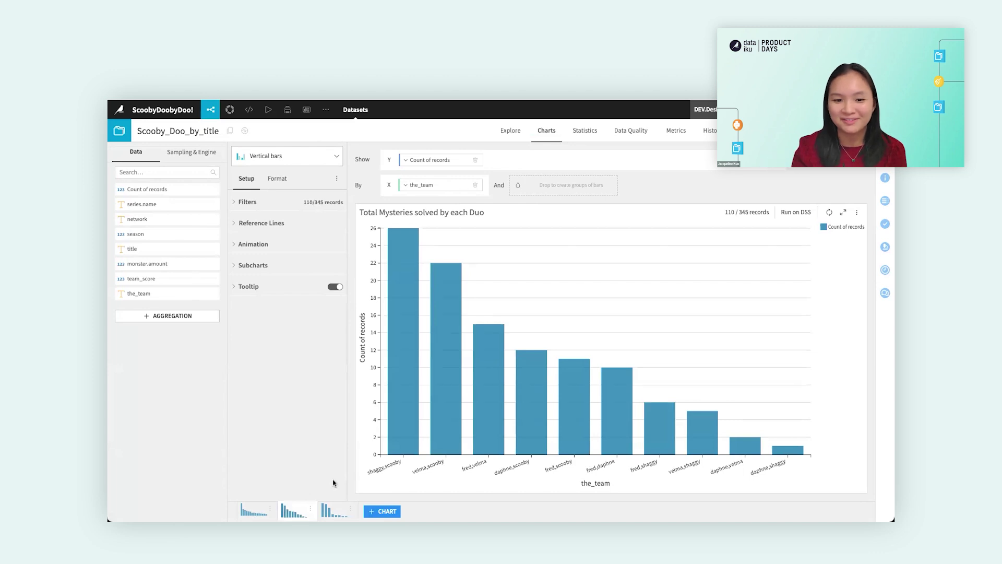
left_click(254, 509)
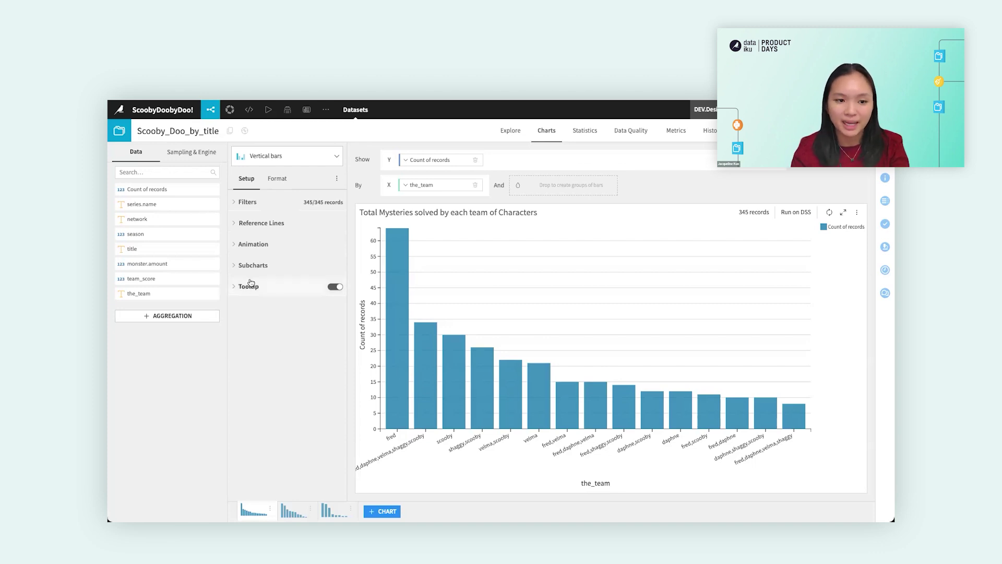
Return to the Flow and open the Prepare recipe that produces Scooby_Doo_Completed_prepared
left_click(205, 114)
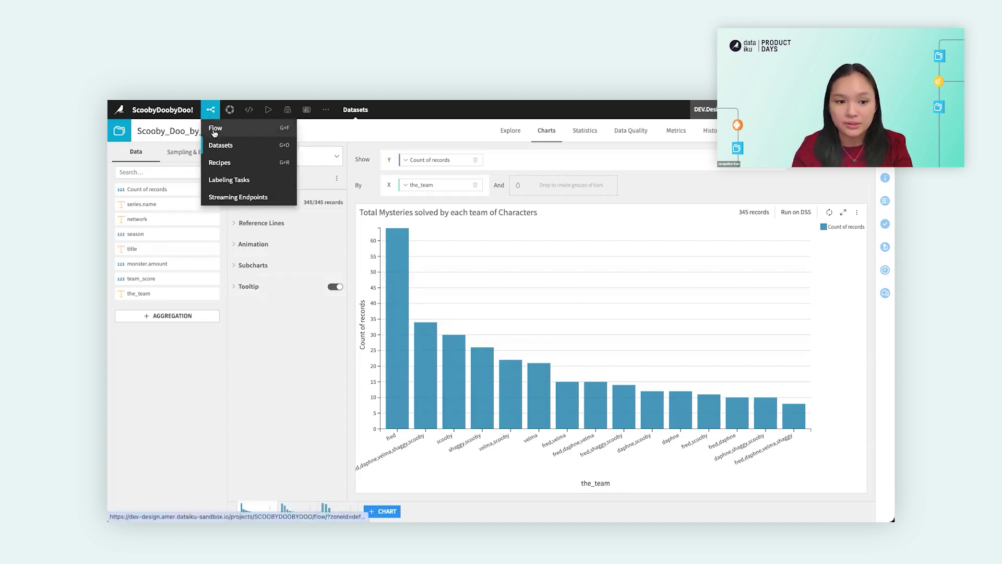
left_click(215, 128)
left_click(355, 262)
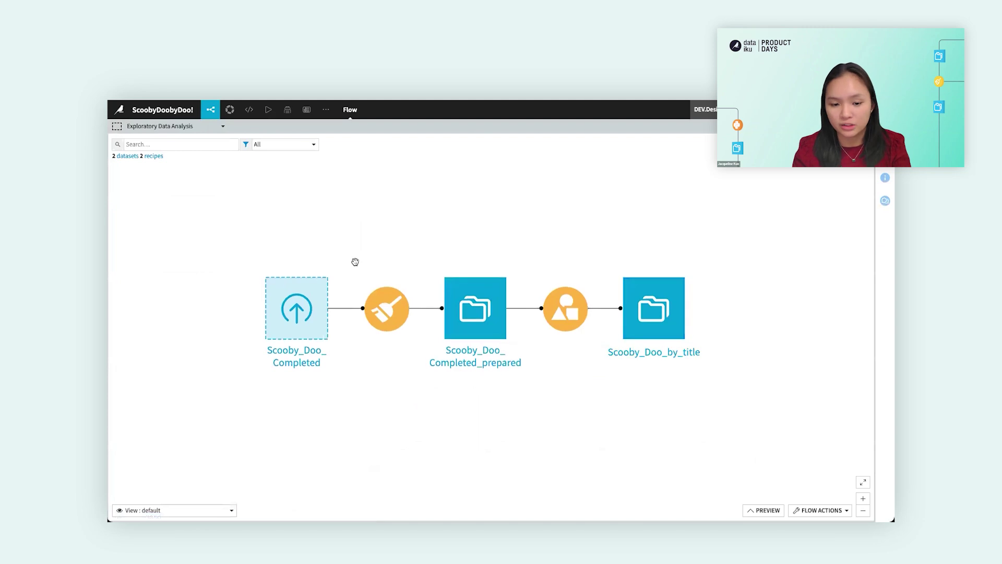
left_click(382, 309)
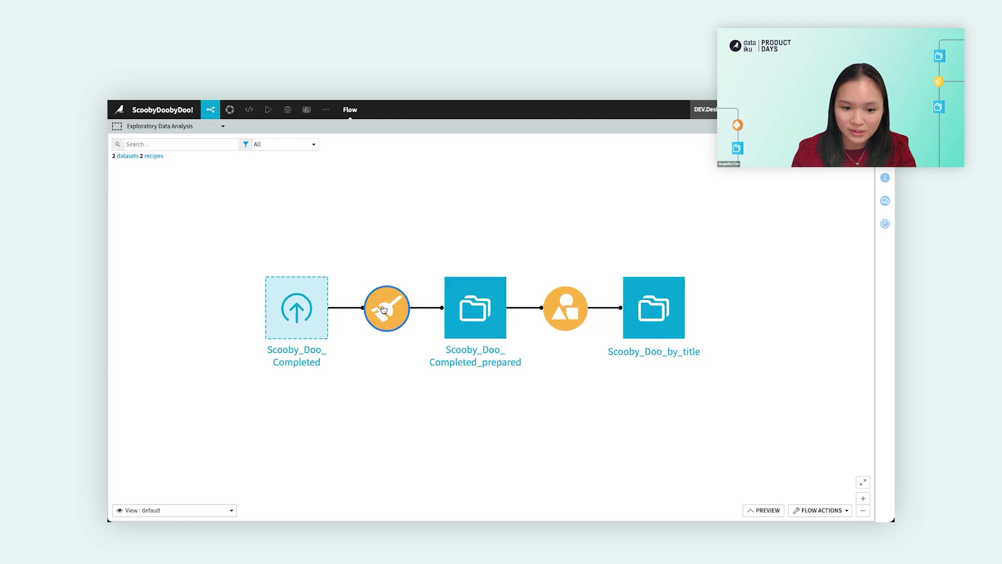
double_click(383, 309)
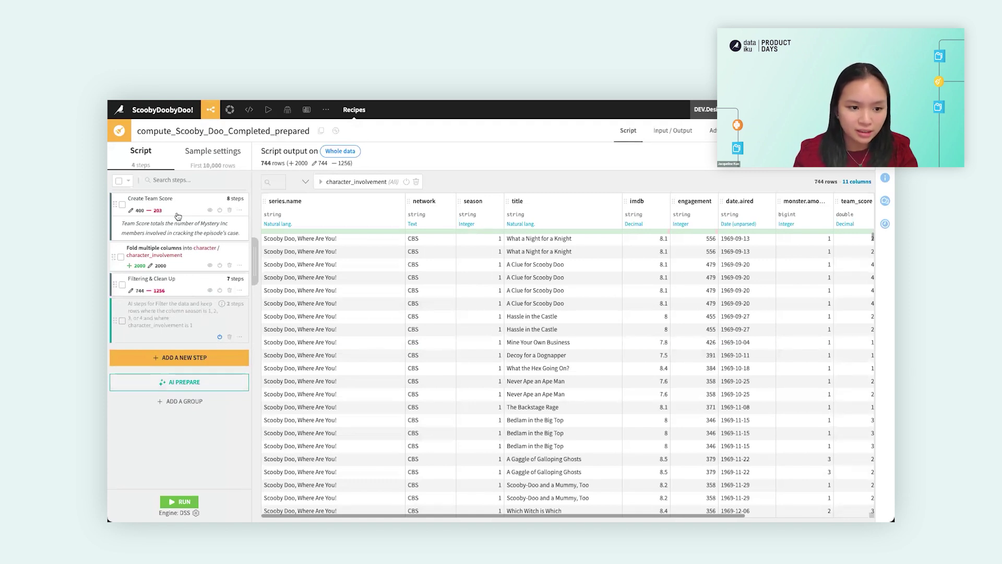
Expand the Filtering & Clean Up group and disable its two row filters on season and character_involvement
left_click(183, 290)
scroll(175, 334, "down", 3)
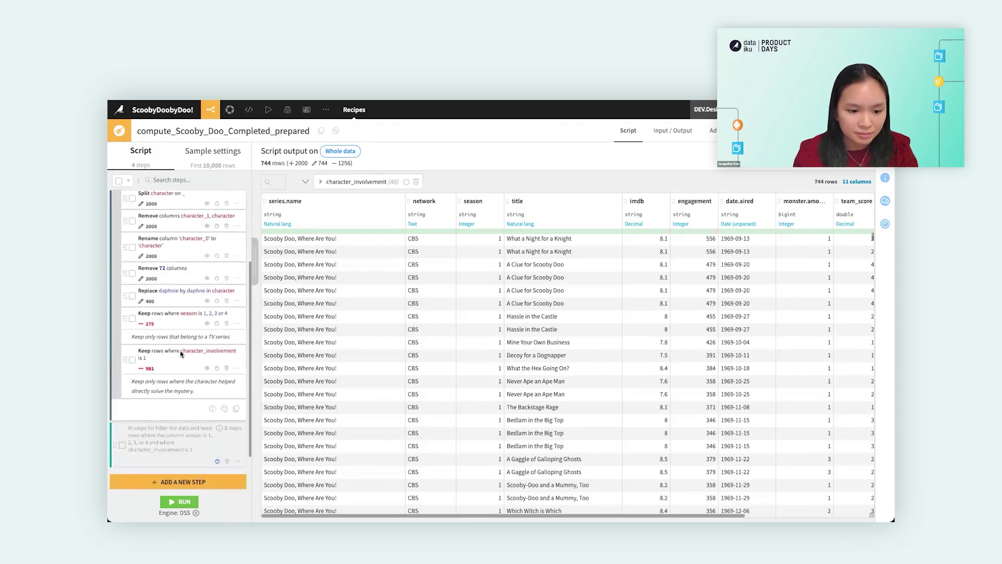
scroll(191, 382, "down", 1)
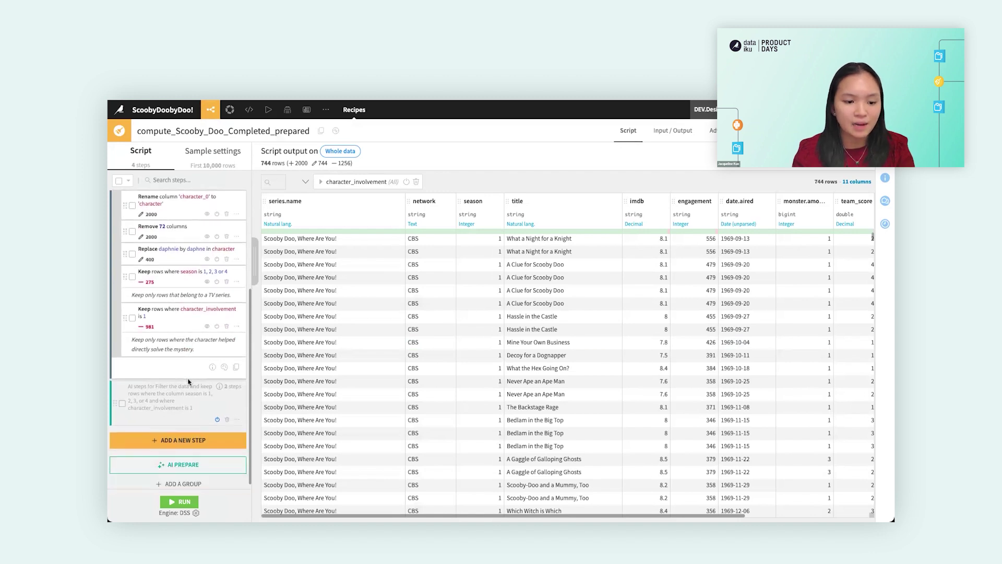
left_click(217, 287)
left_click(217, 333)
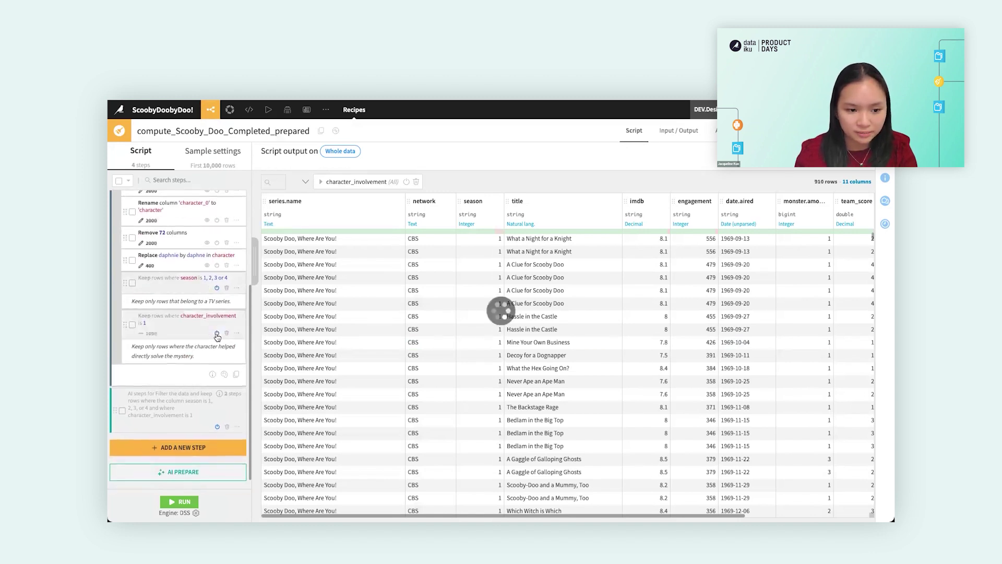
Add an AI Prepare step and generate from the prompt "Keep only rows where season is 1,2,3, or 4, and character_involvement is 1"
left_click(182, 472)
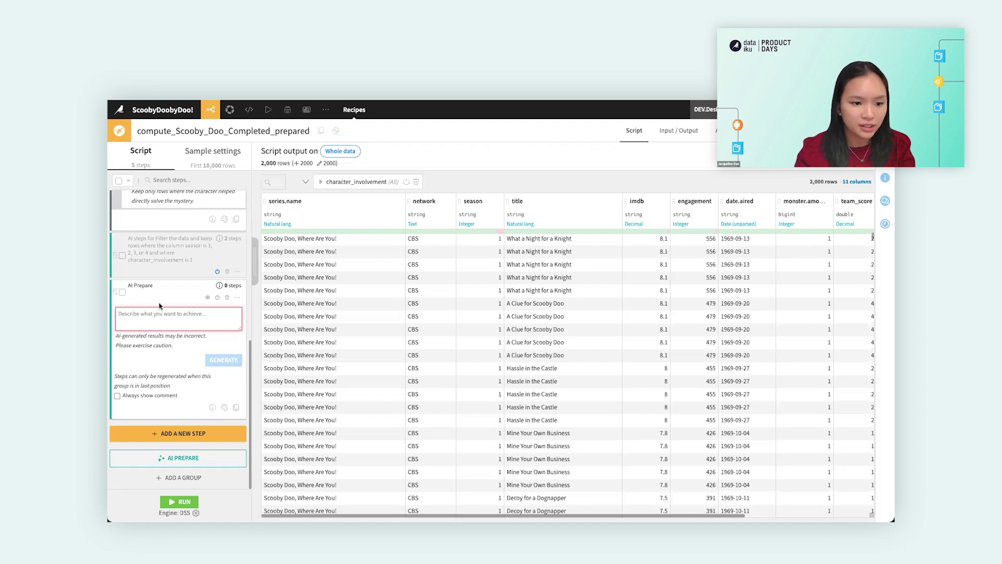
scroll(160, 305, "up", 2)
scroll(160, 305, "up", 2)
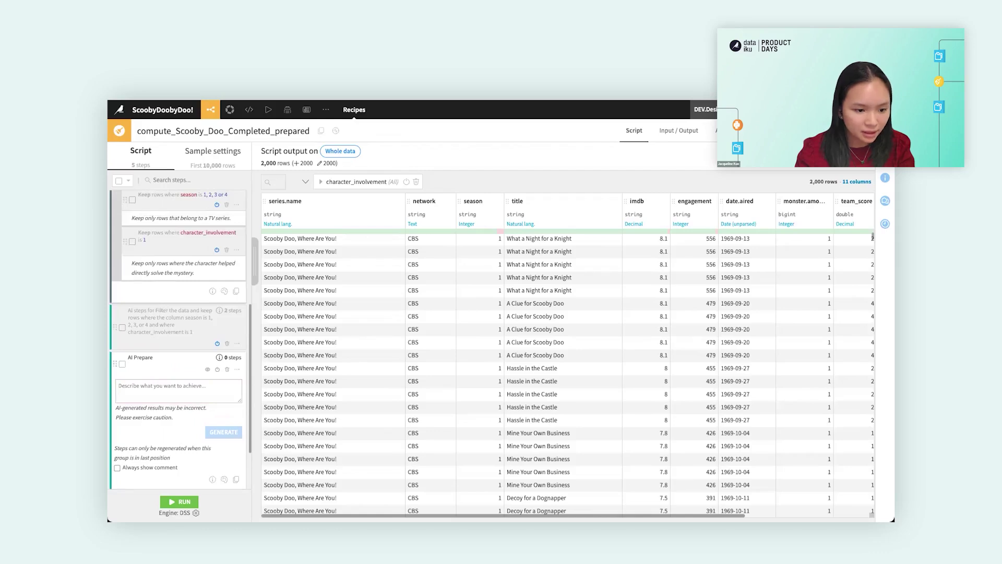
left_click(145, 384)
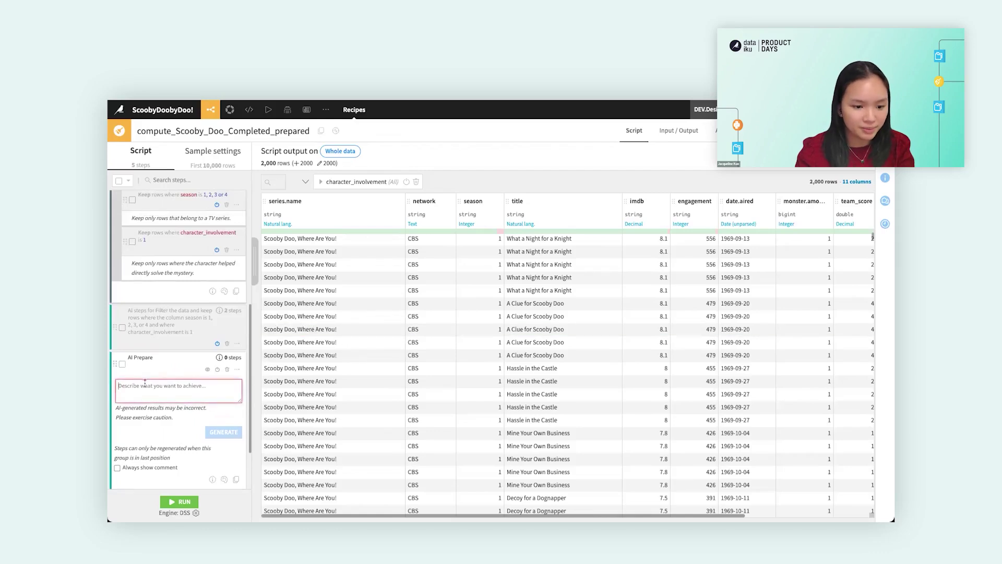
type("Keep only rows where season is 1,2,3, or 4, and character_involvement is 1")
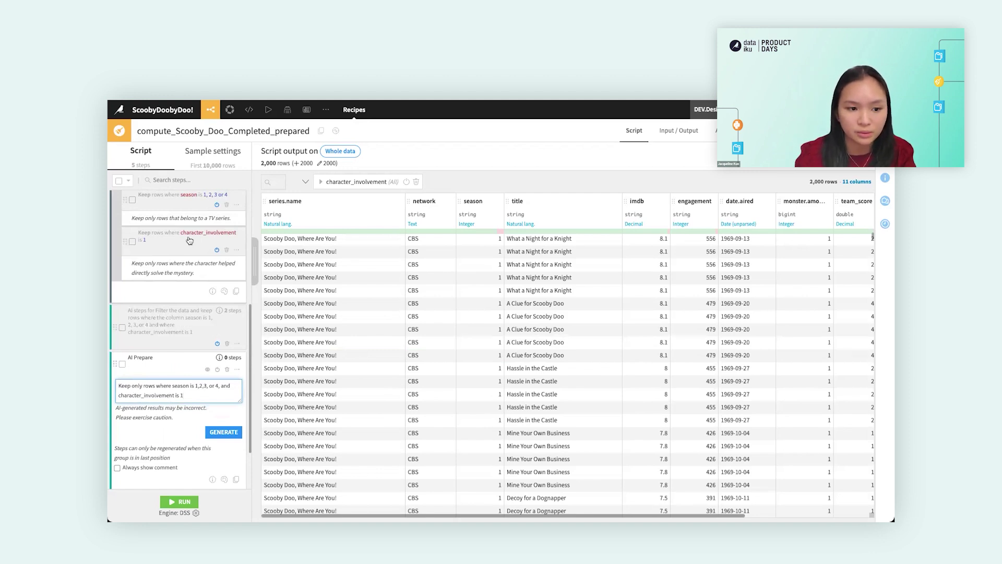
left_click(217, 430)
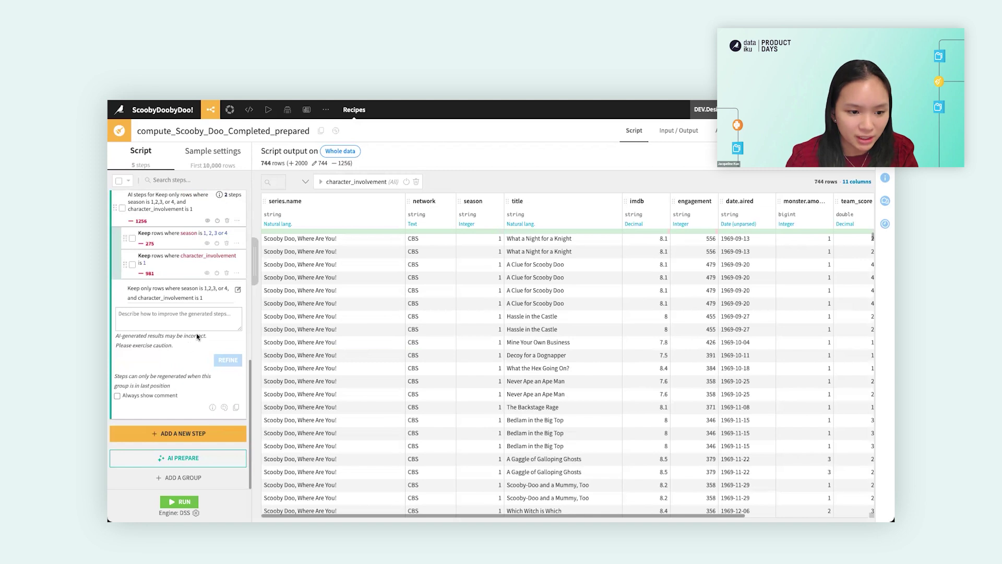
Review the generated filter steps and analyze the season column of the script output
scroll(175, 302, "up", 2)
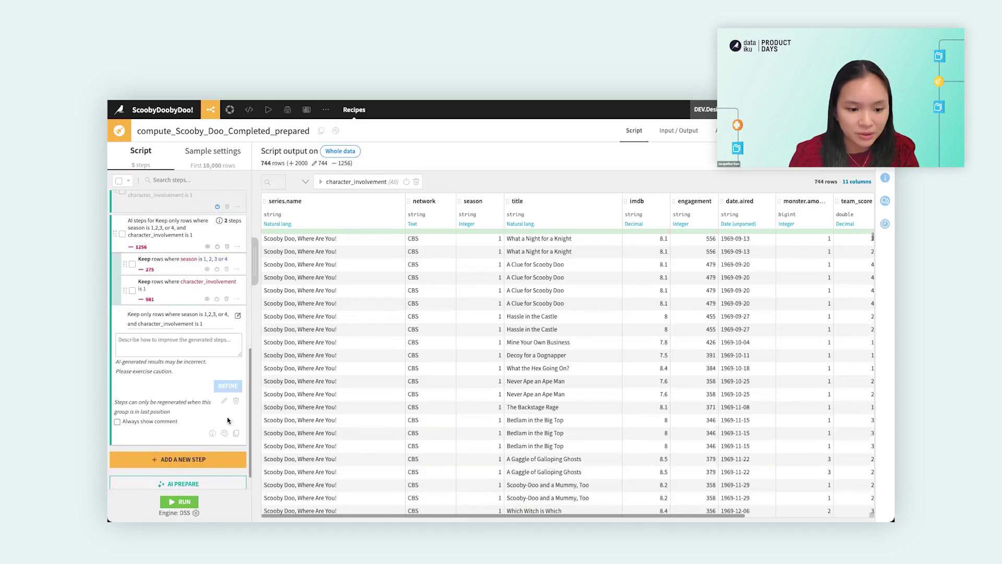
scroll(531, 343, "right", 1)
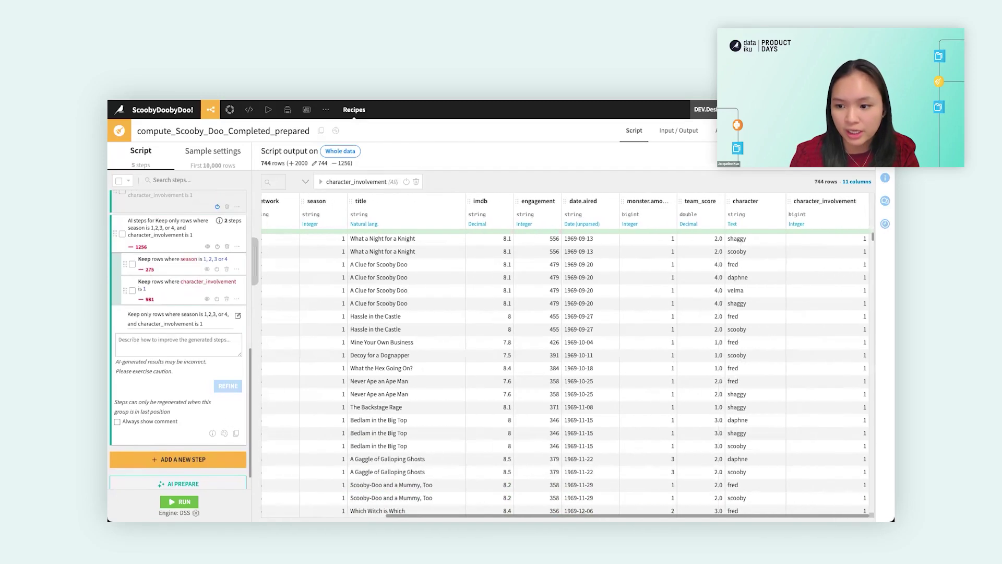
left_click(339, 206)
left_click(336, 246)
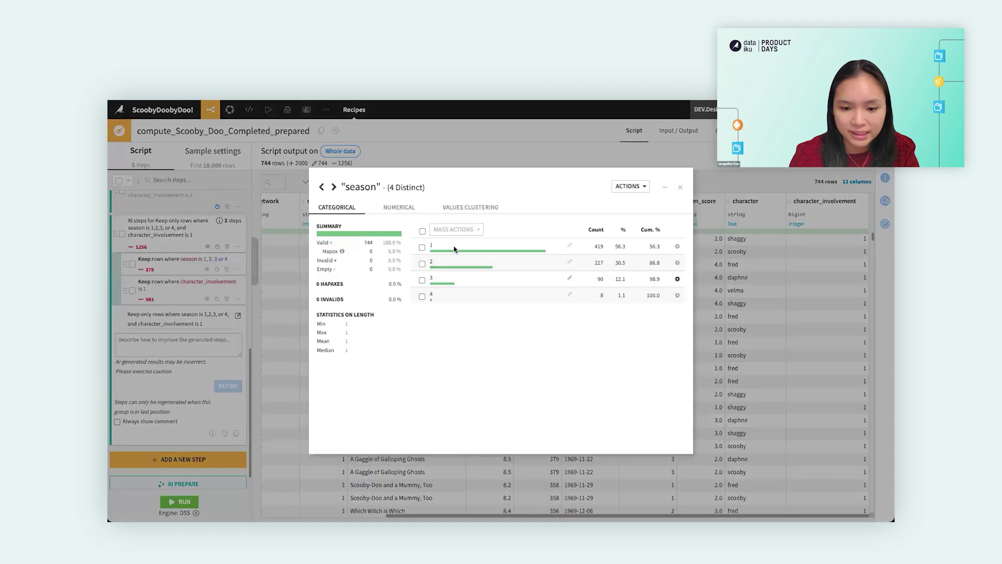
Close the season analysis and analyze the values of the character_involvement column
left_click(680, 187)
left_click(830, 207)
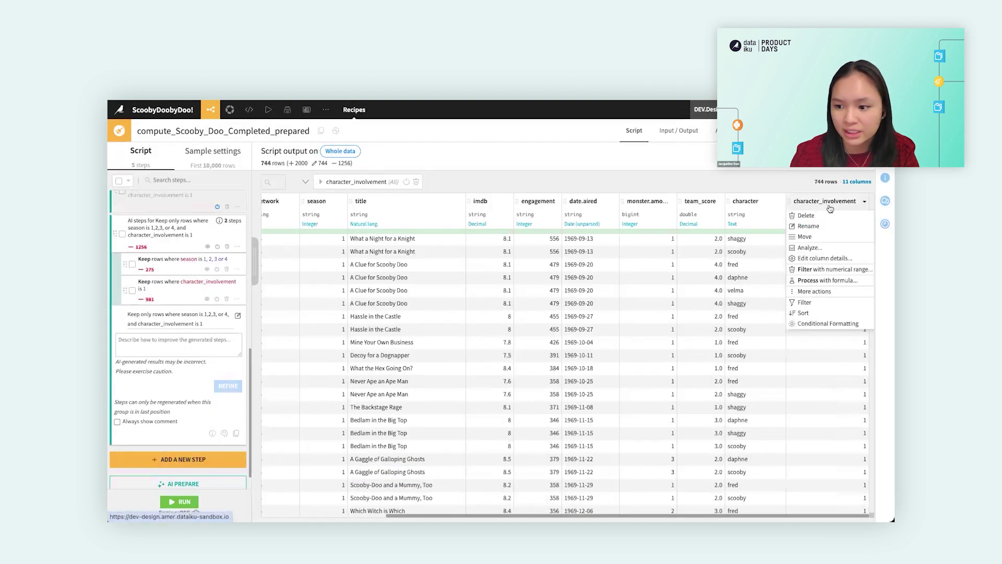
left_click(810, 247)
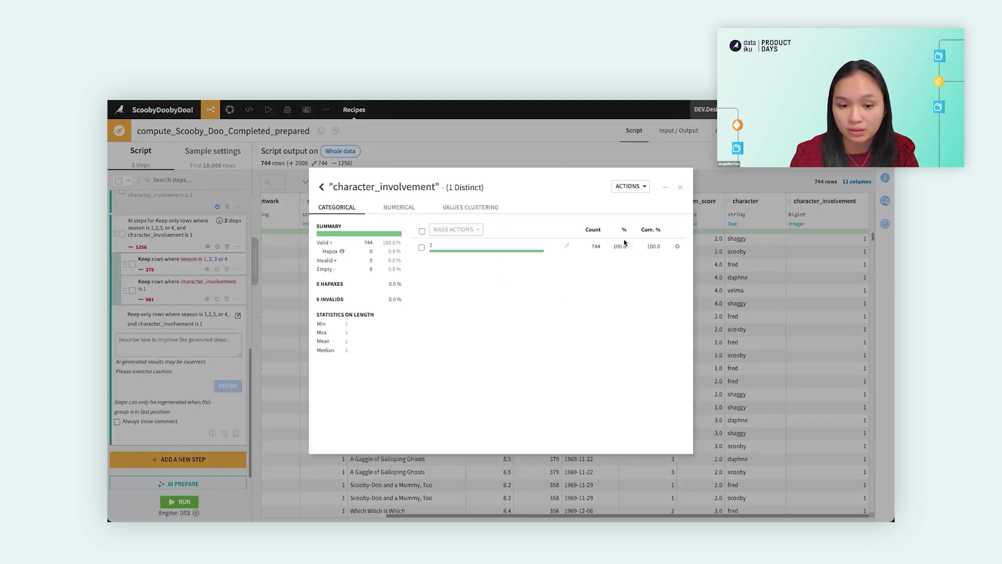
left_click(680, 187)
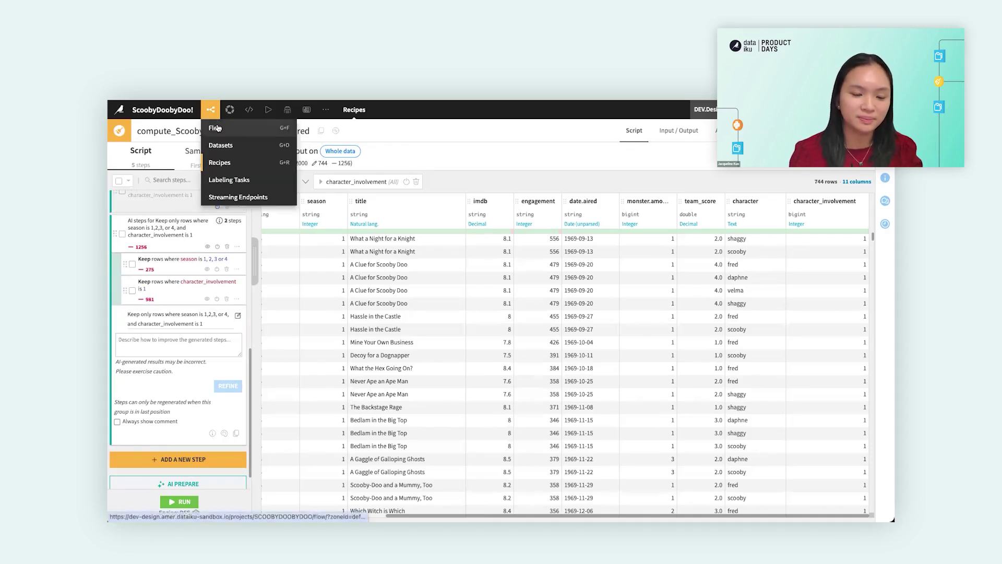
Return to the Flow and look through the Lab's predefined notebook templates for the Scooby_Doo_Completed_prepared dataset
left_click(216, 128)
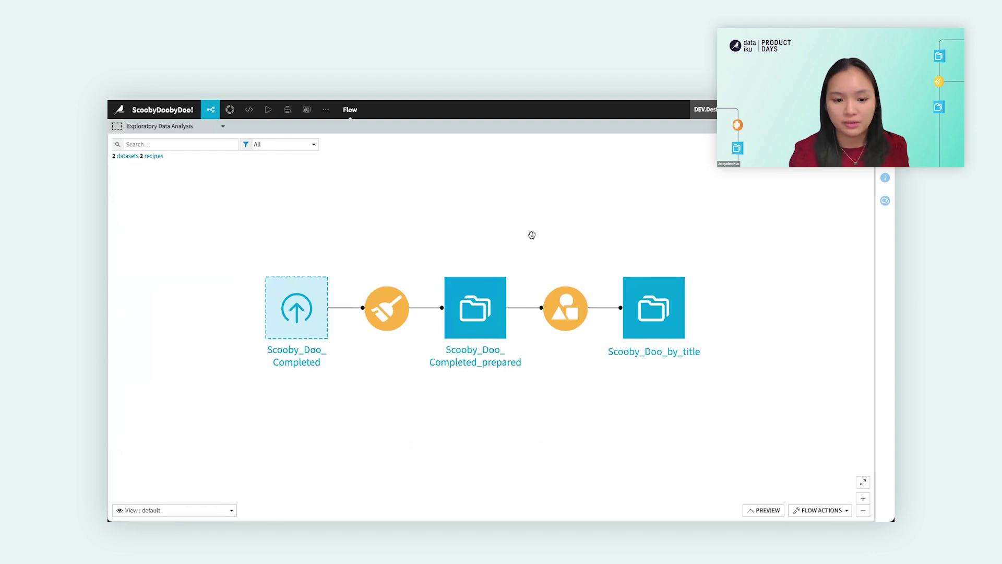
left_click(475, 301)
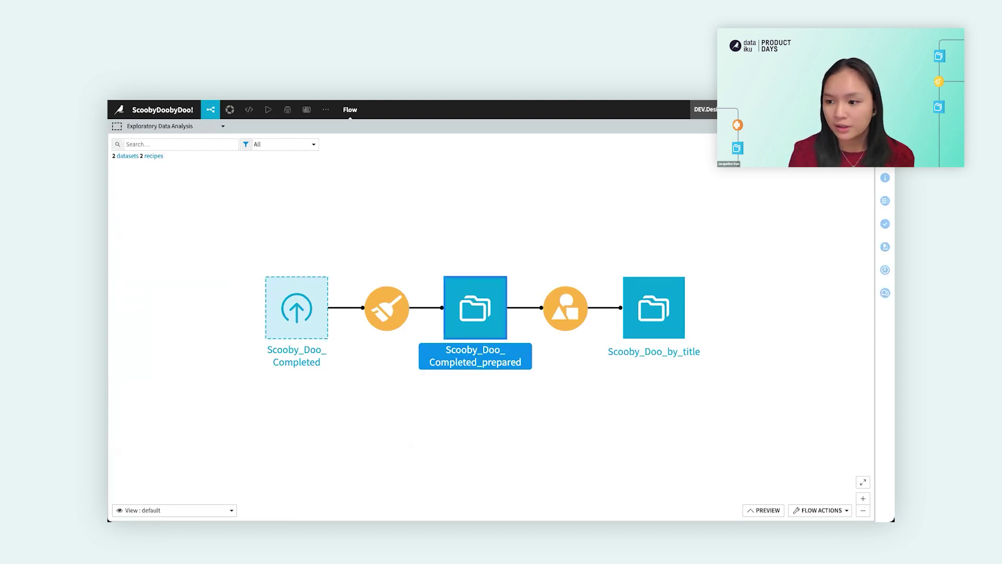
left_click(885, 154)
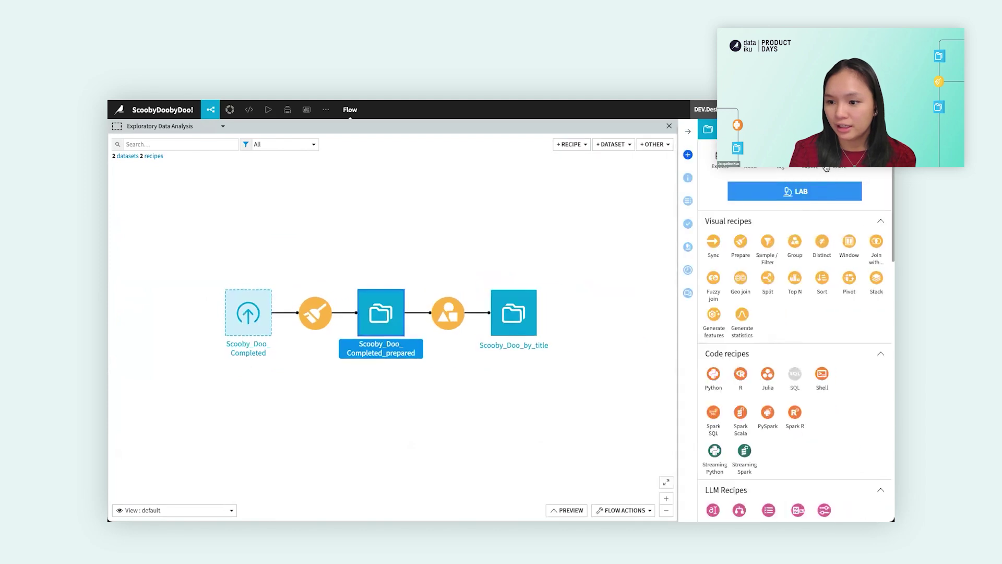
left_click(793, 193)
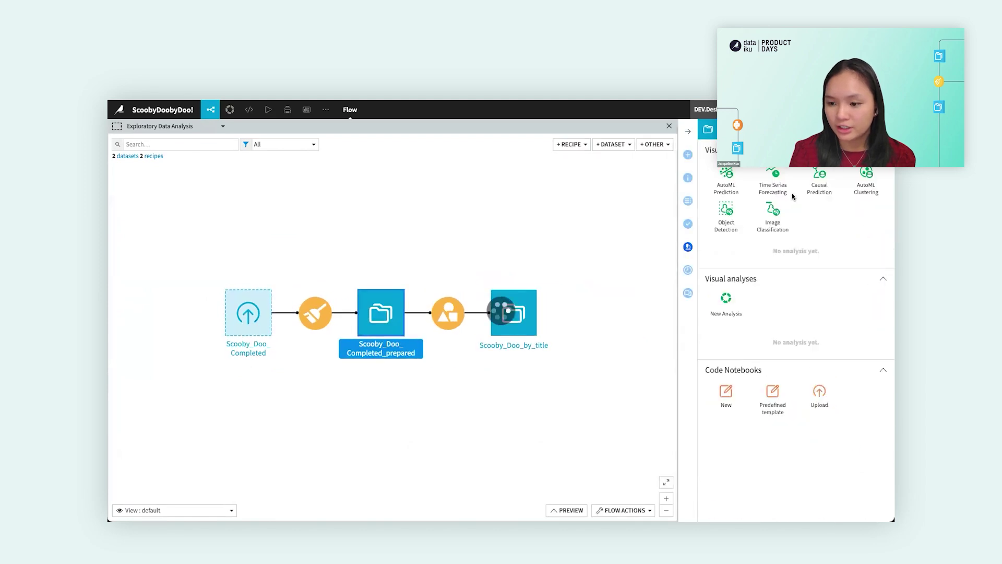
left_click(773, 400)
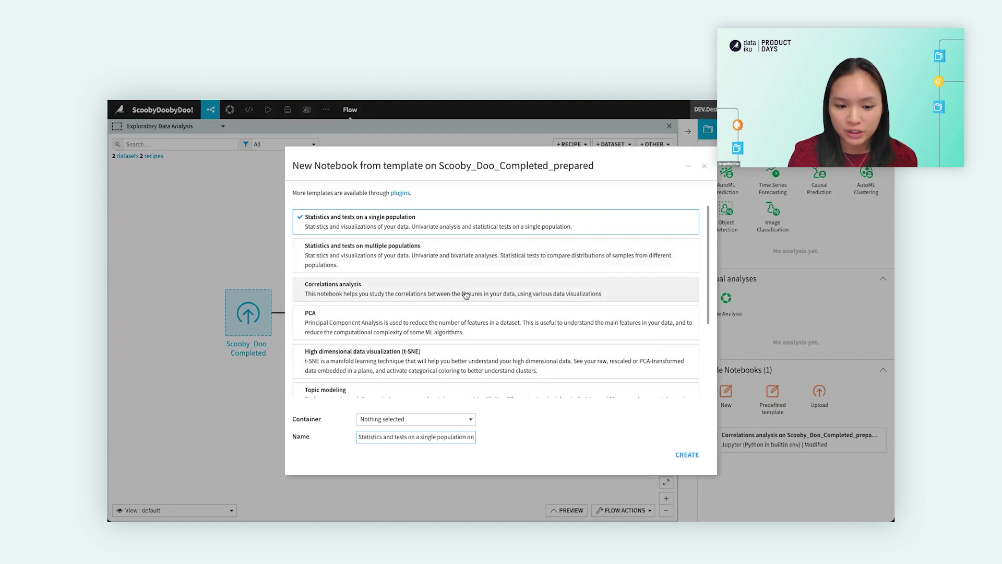
left_click(703, 168)
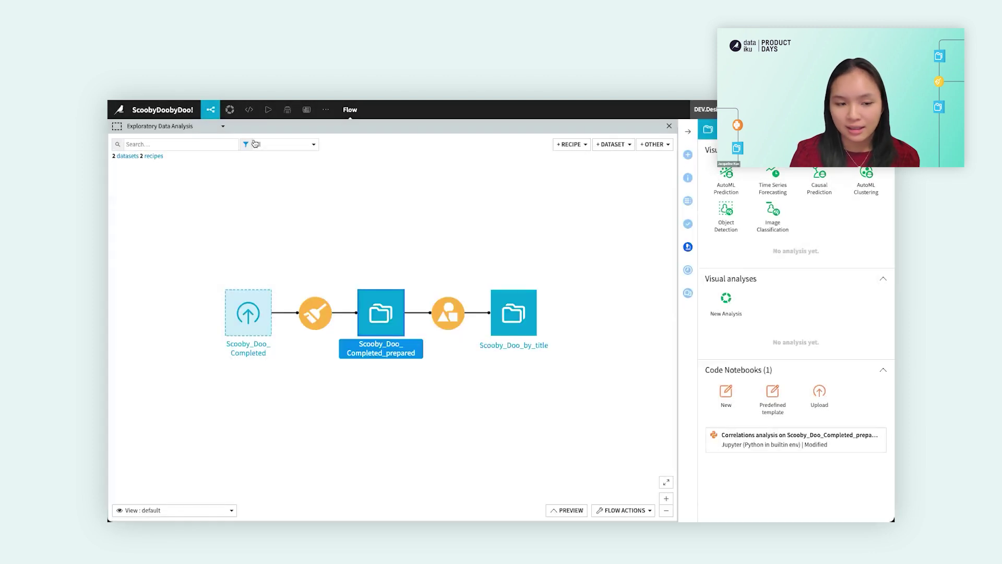
Open the existing Correlations analysis notebook on Scooby_Doo_Completed_prepared from the project's notebooks
mouse_move(249, 110)
left_click(249, 129)
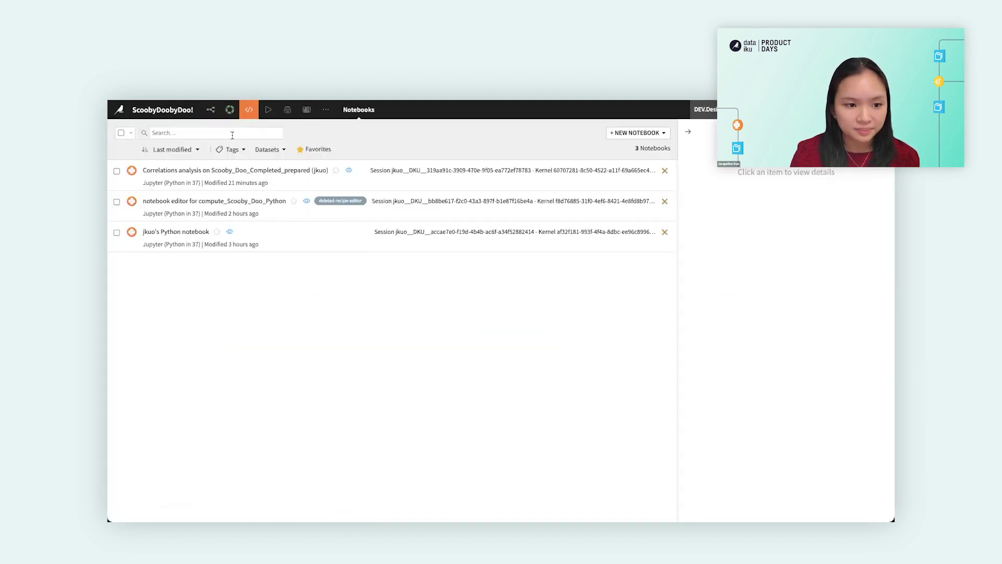
left_click(218, 171)
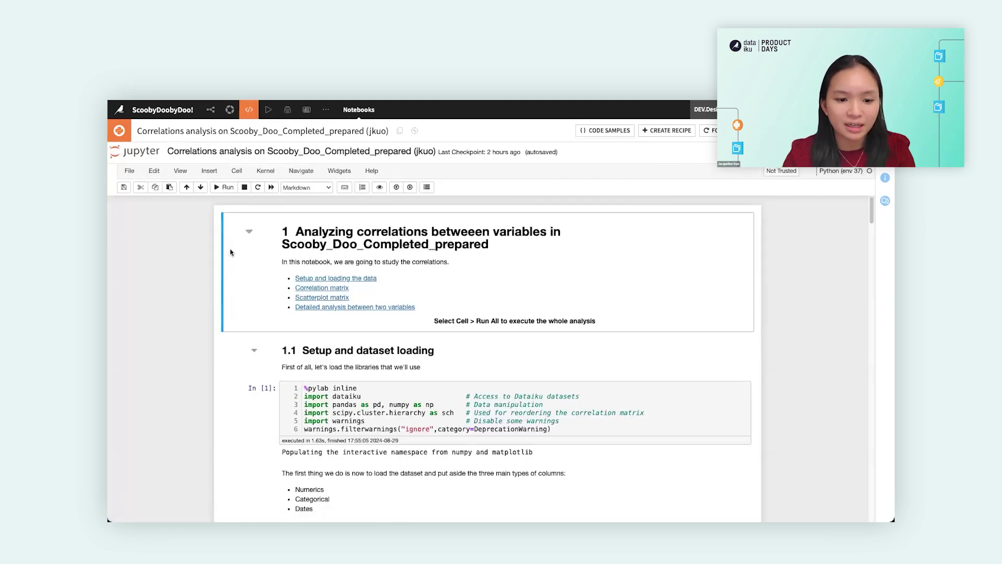
Run the code cell in Setup and dataset loading that imports the libraries, and advance to the dataset cell
left_click_drag(489, 245, 282, 246)
left_click(297, 245)
scroll(274, 267, "down", 3)
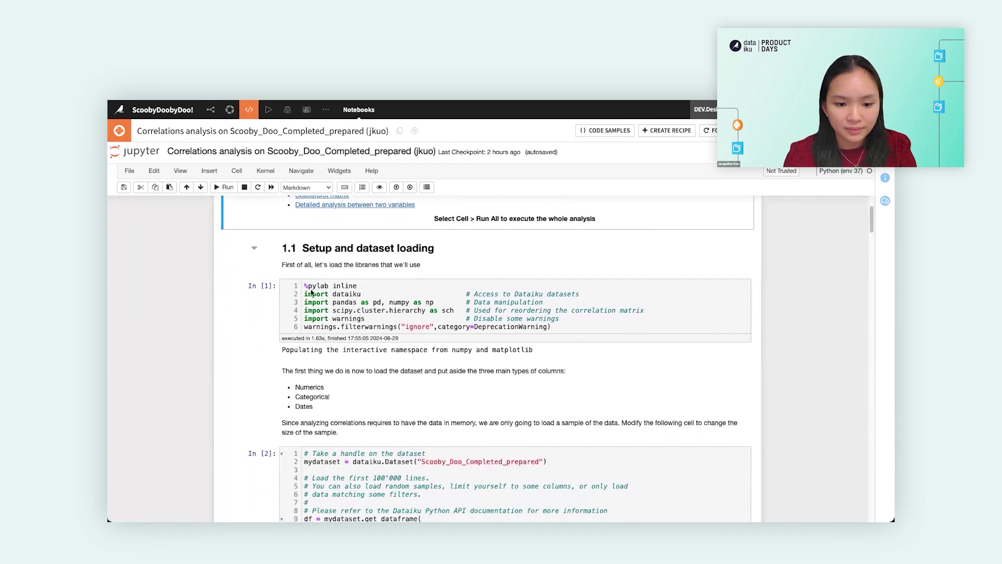
left_click(331, 286)
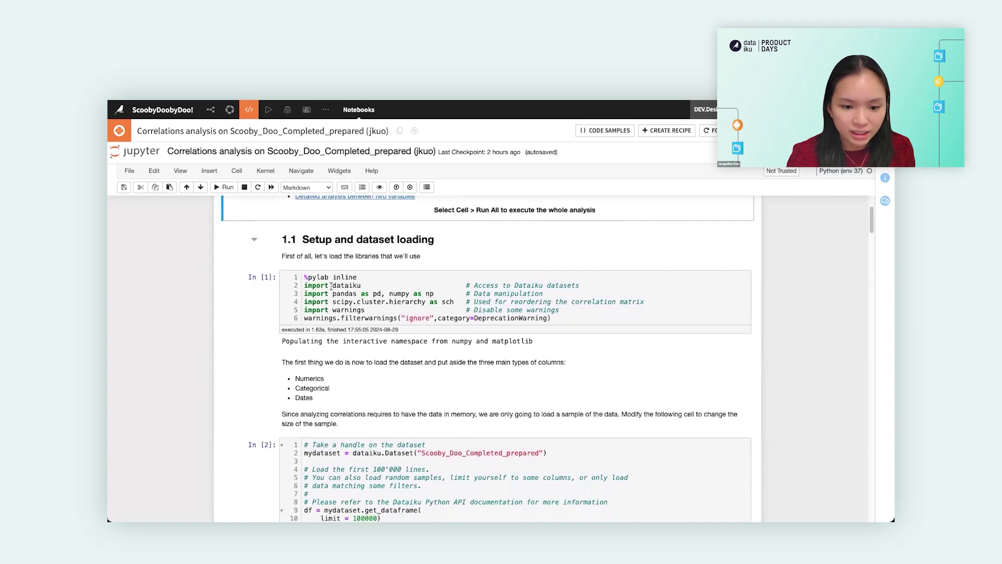
key("ctrl+Return")
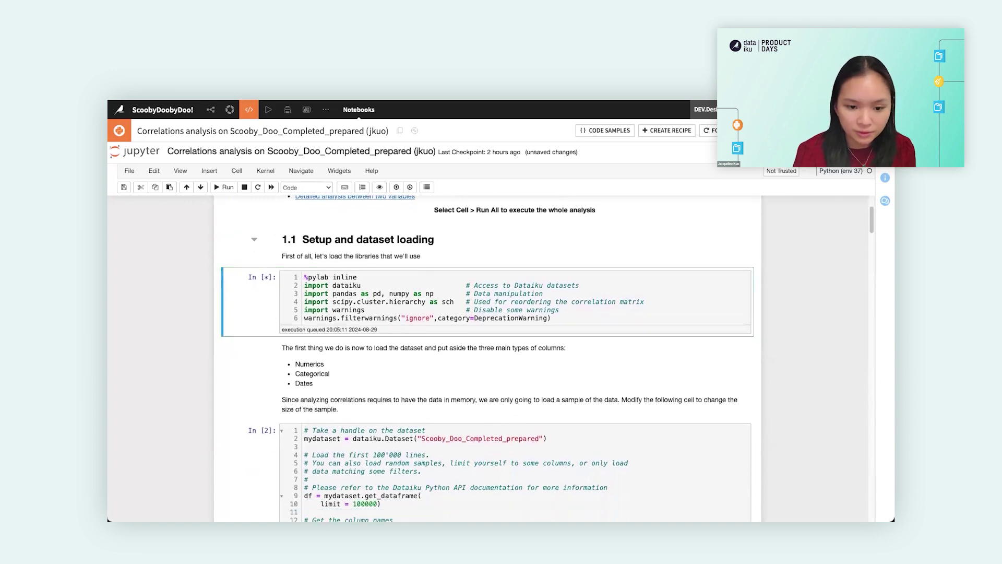
key("ctrl+Return")
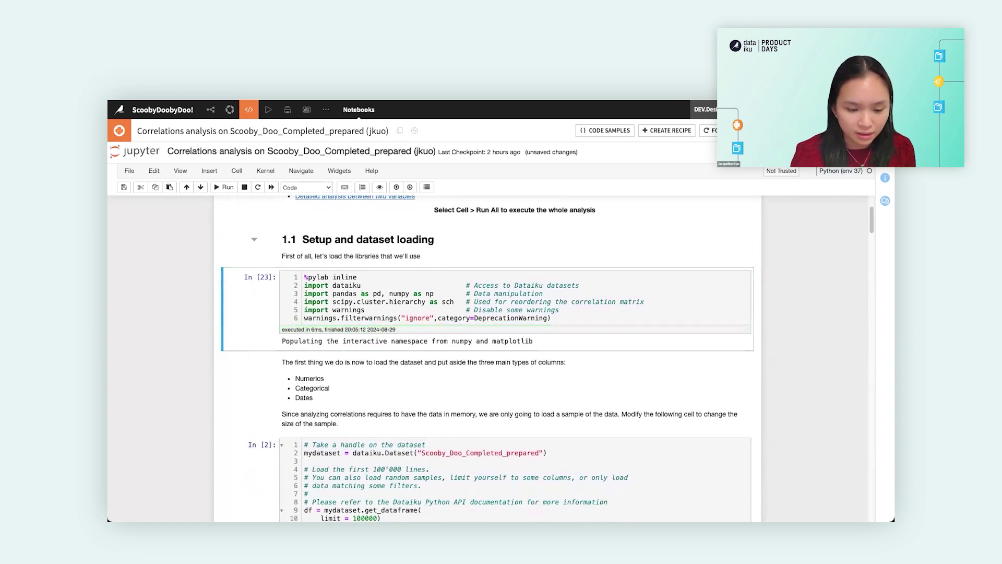
key("shift+Return")
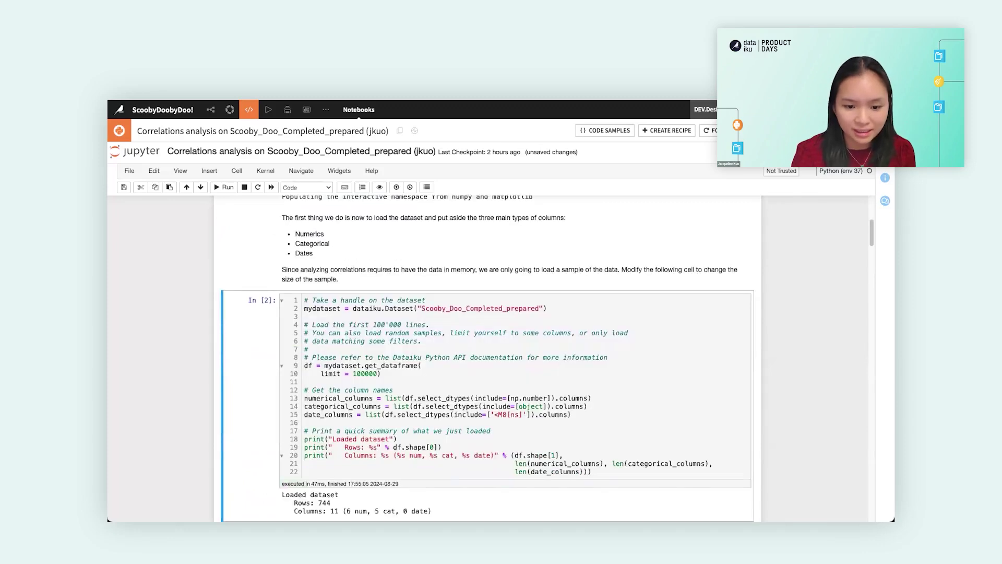
Run the cell that loads Scooby_Doo_Completed_prepared into df, and the df.head() cell below it
left_click_drag(547, 309, 305, 308)
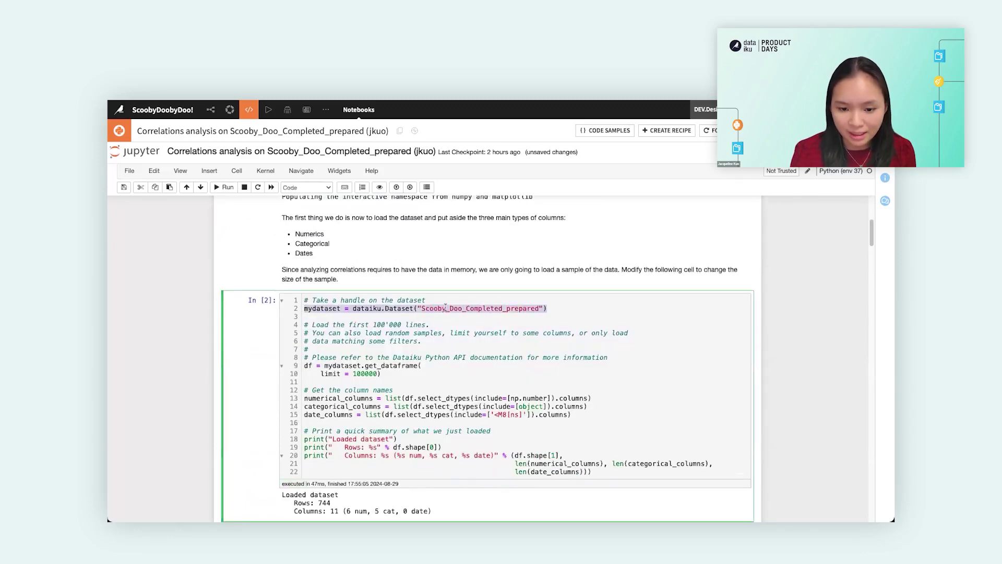
double_click(308, 366)
left_click(308, 360)
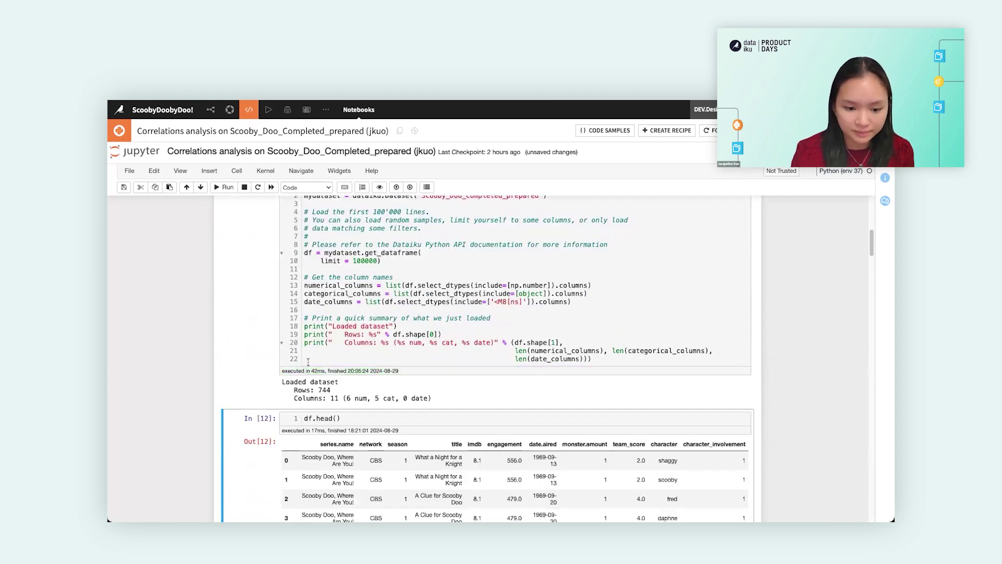
scroll(308, 362, "down", 5)
left_click(312, 264)
key("shift+Return")
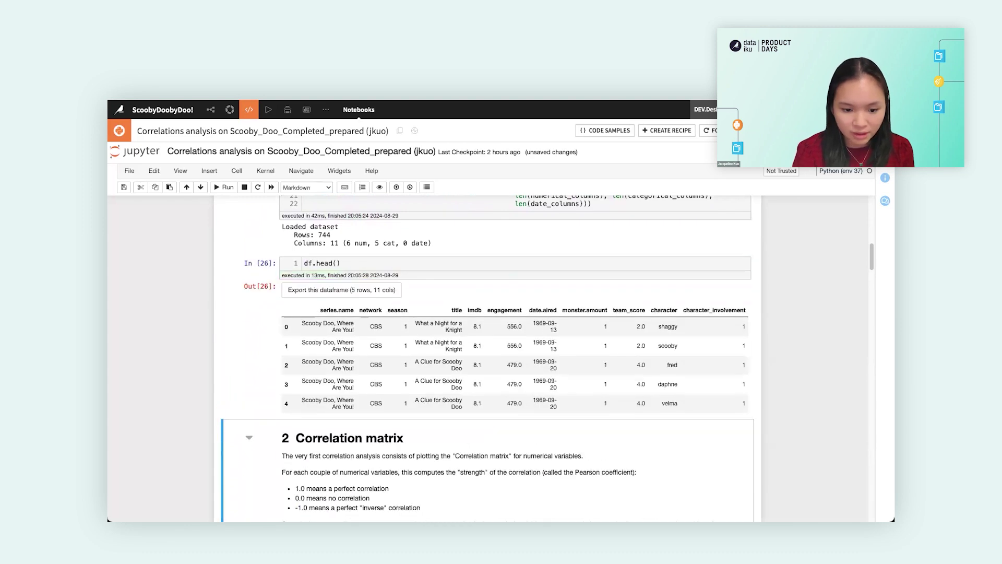
Run the code cells of the Correlation matrix section to plot the heatmap of the numerical variables
key("Down")
key("Down")
key("shift+Return")
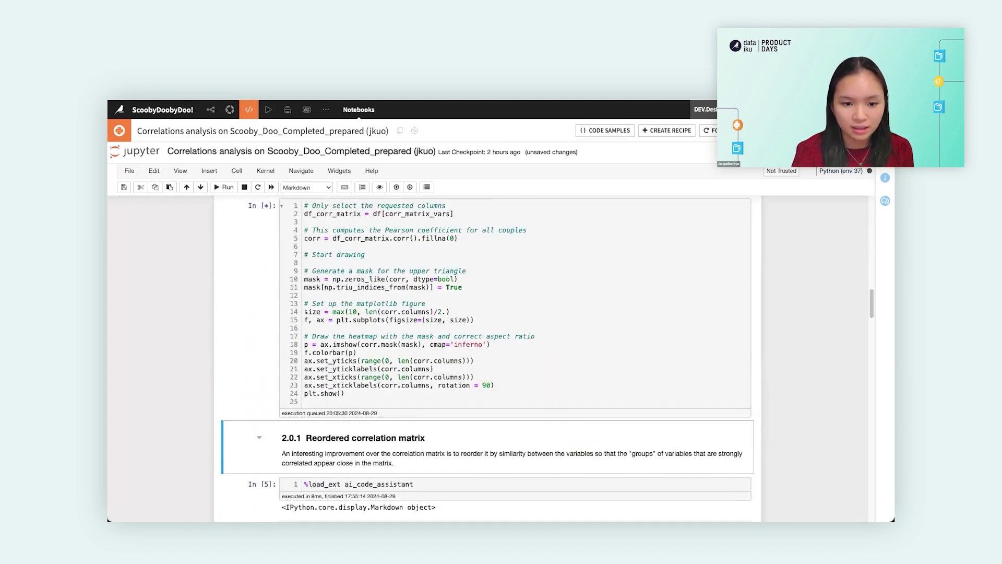
scroll(319, 271, "down", 5)
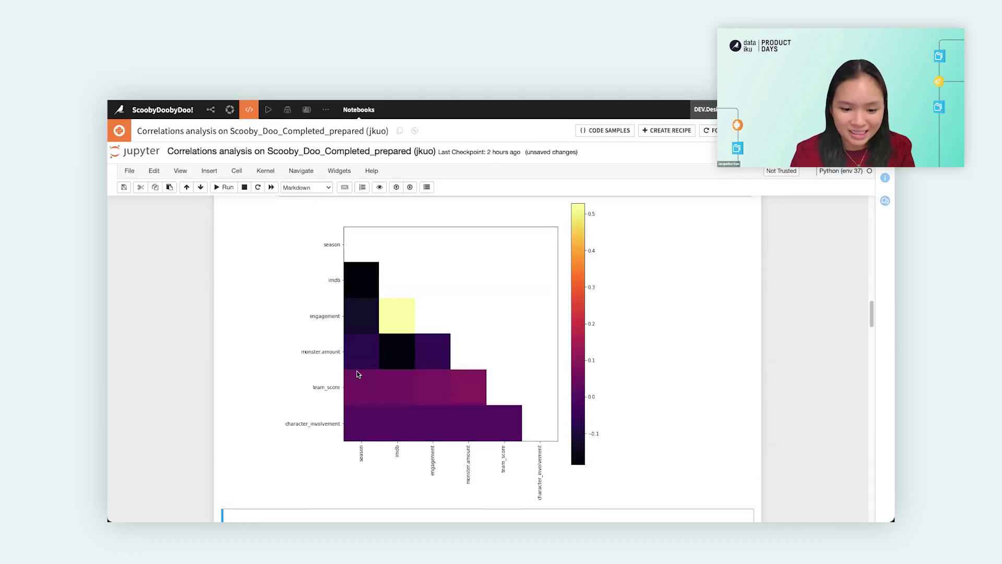
Run the %load_ext ai_code_assistant cell under Reordered correlation matrix
scroll(357, 374, "down", 5)
scroll(352, 369, "down", 3)
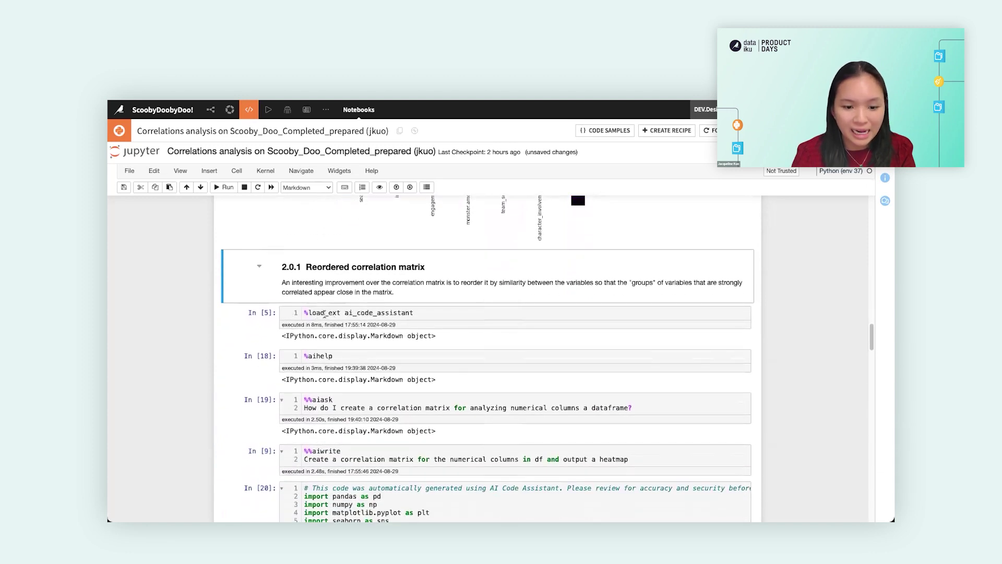
left_click_drag(415, 307, 300, 312)
scroll(313, 308, "down", 1)
left_click(324, 296)
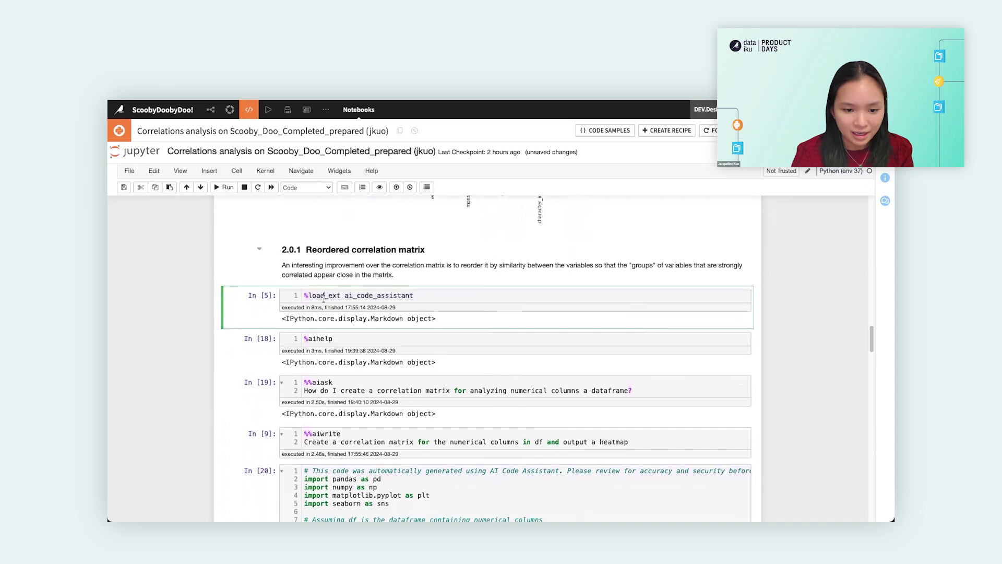
key("ctrl+Return")
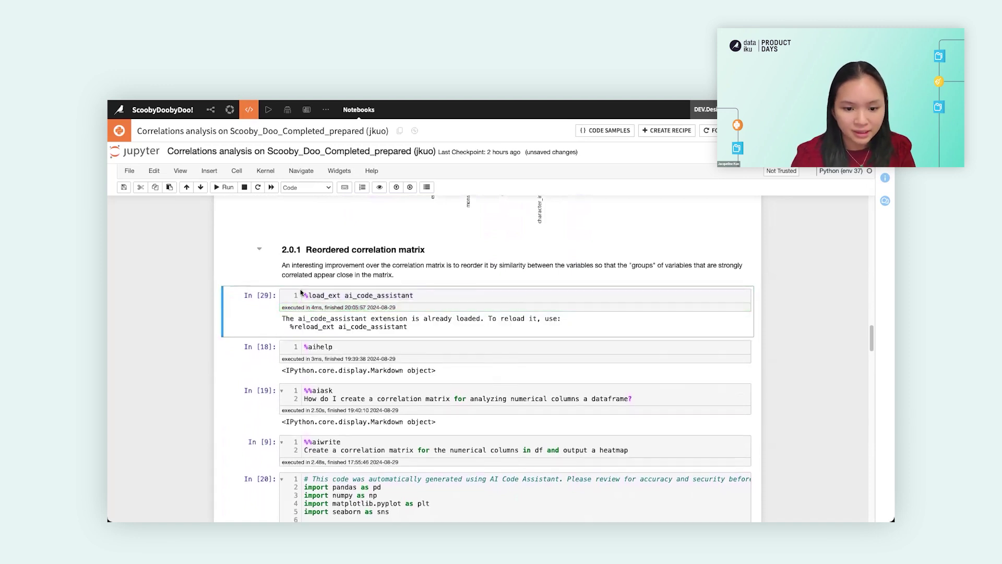
Run the %aihelp cell to display the Code Assistant's usage instructions
scroll(364, 320, "down", 1)
left_click(346, 336)
key("ctrl+Return")
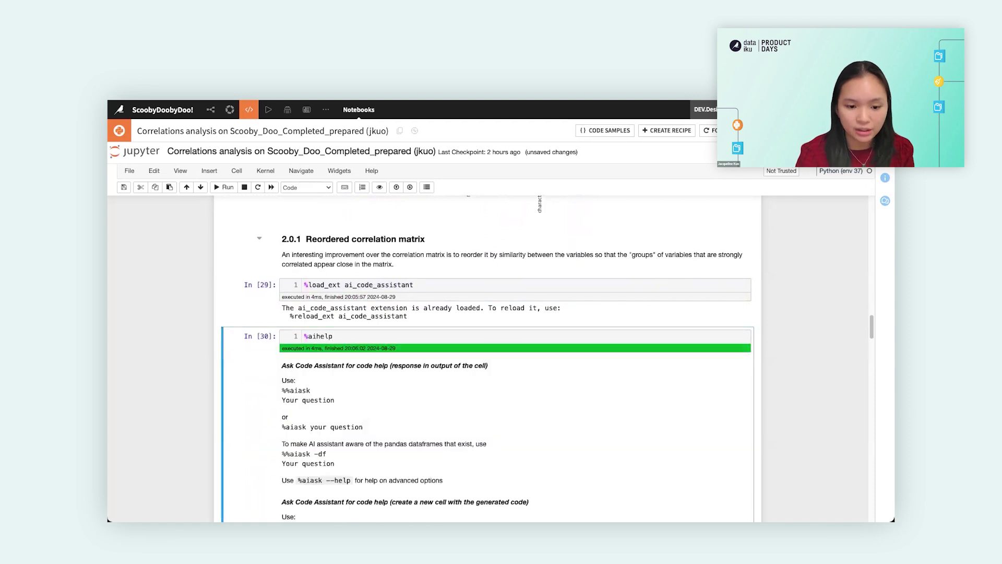
Read the Code Assistant help output on the %%aiask, %%aiwrite and %%aiexplain commands
scroll(360, 329, "down", 3)
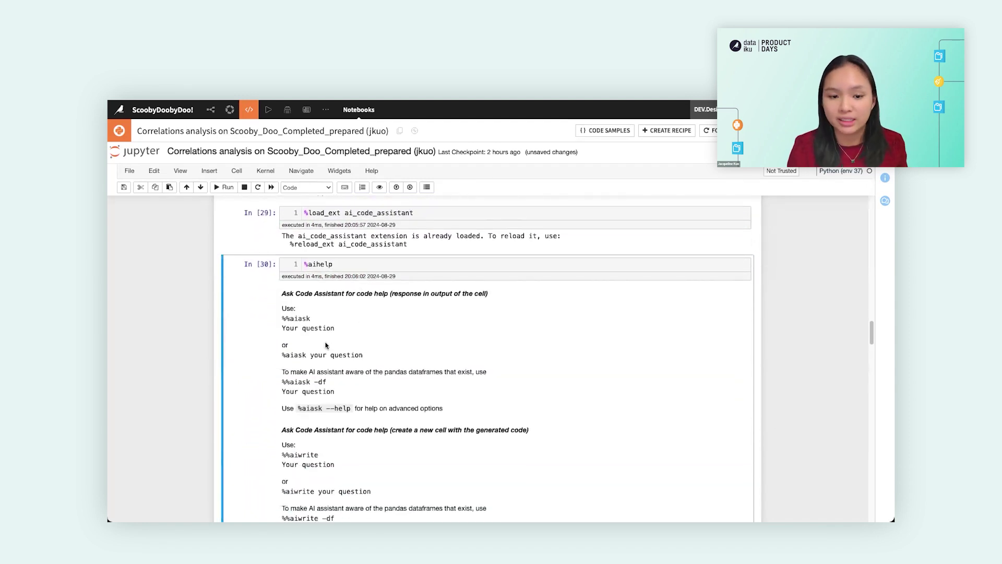
scroll(324, 340, "down", 2)
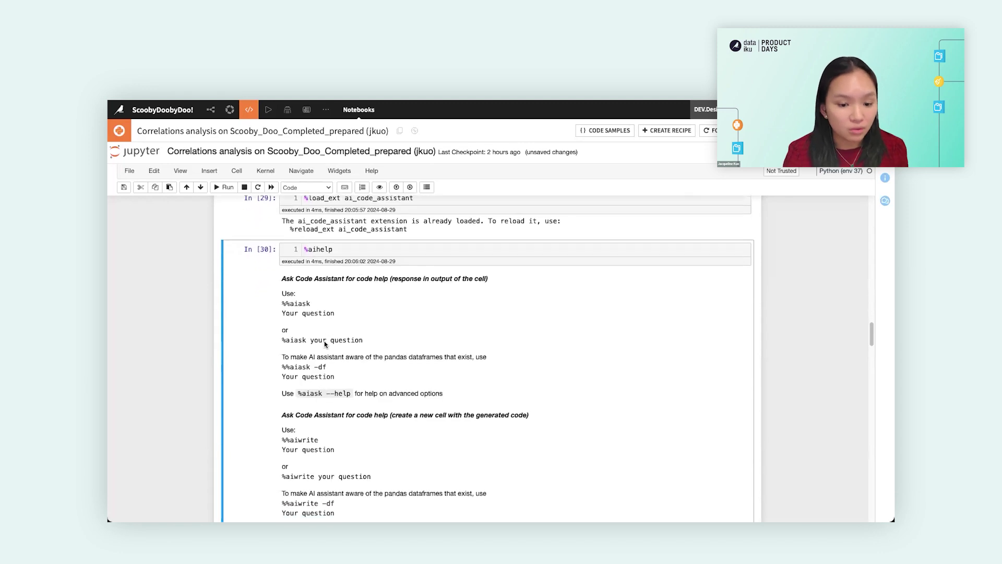
left_click_drag(316, 271, 286, 271)
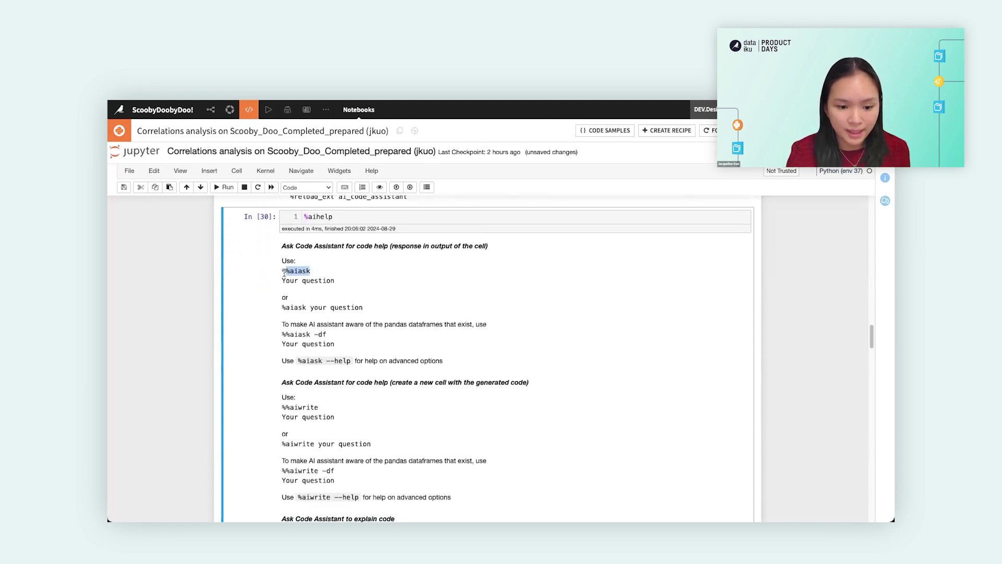
scroll(300, 343, "down", 3)
left_click_drag(317, 343, 284, 343)
scroll(293, 355, "down", 3)
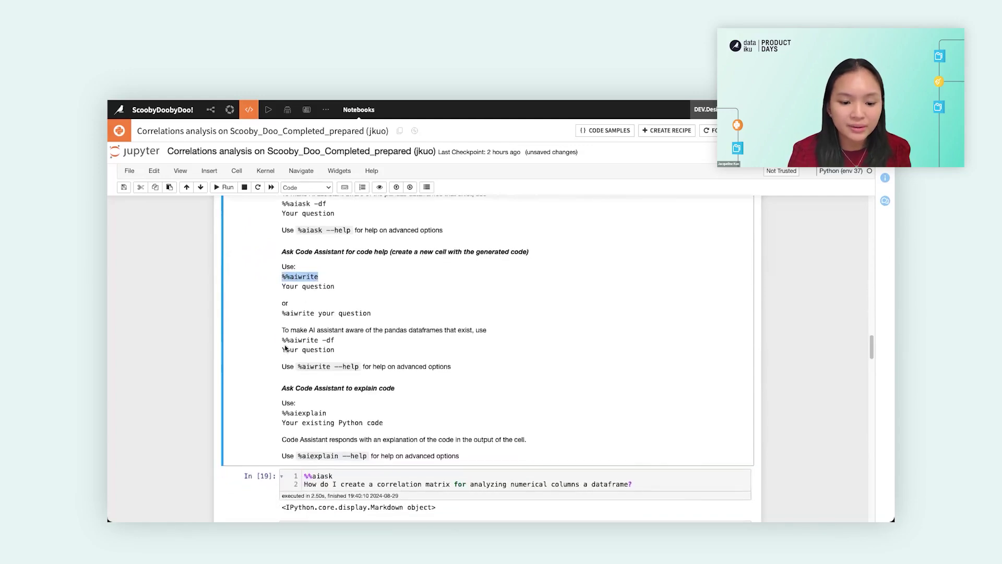
left_click_drag(326, 410, 283, 409)
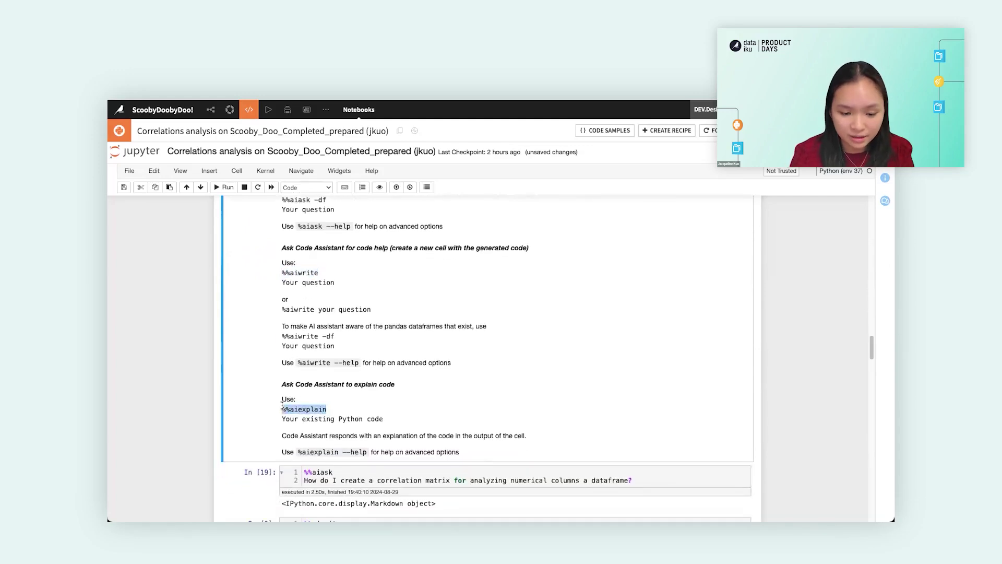
scroll(283, 400, "down", 1)
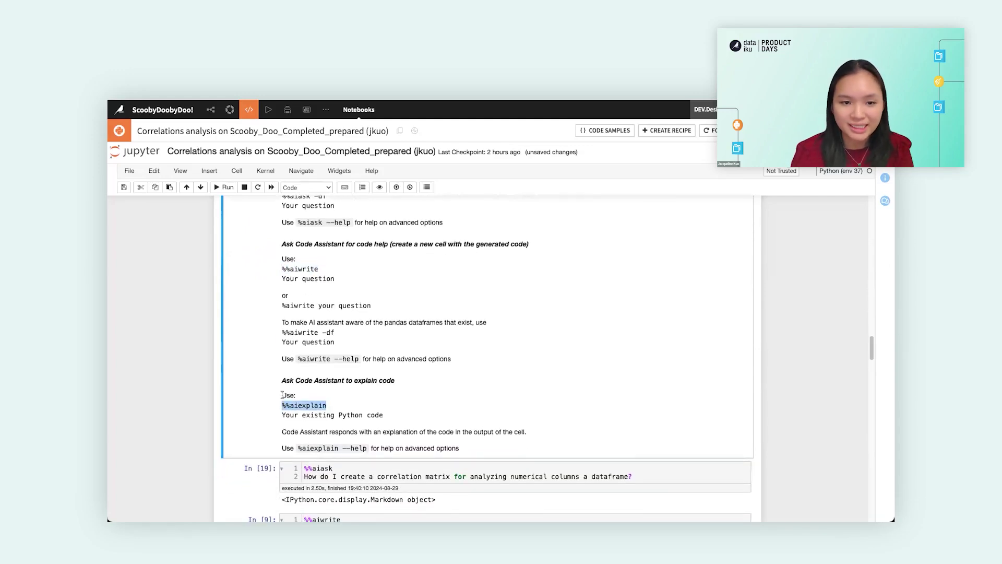
Run the %%aiask cell asking how to create a correlation matrix for numerical dataframe columns, and review the answer
scroll(283, 395, "down", 4)
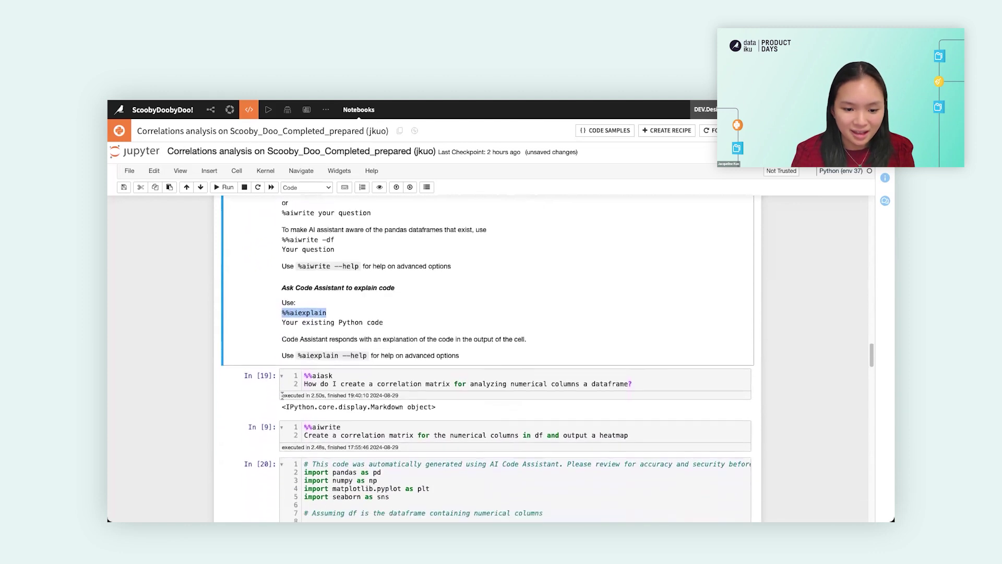
left_click(333, 379)
scroll(333, 379, "down", 3)
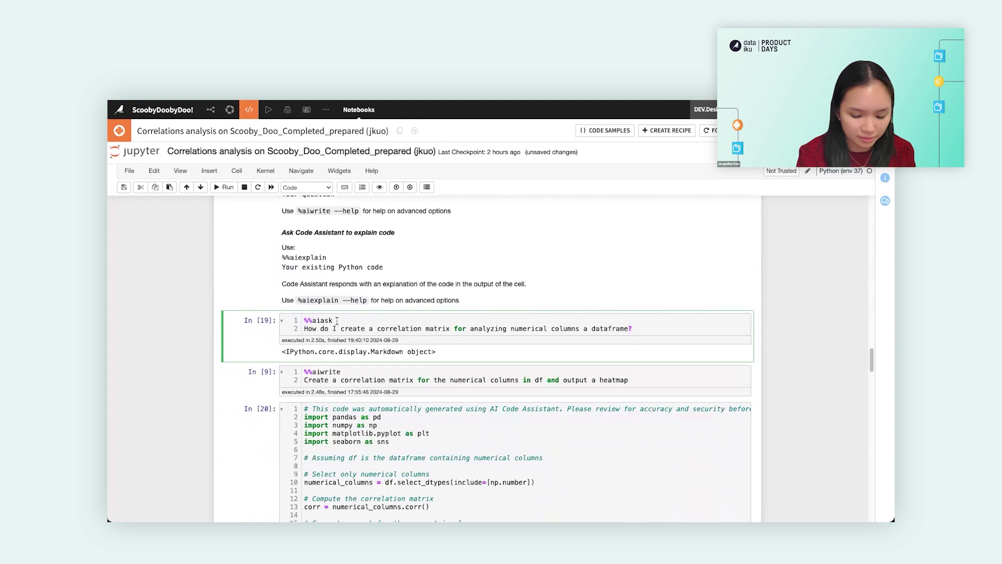
key("ctrl+Return")
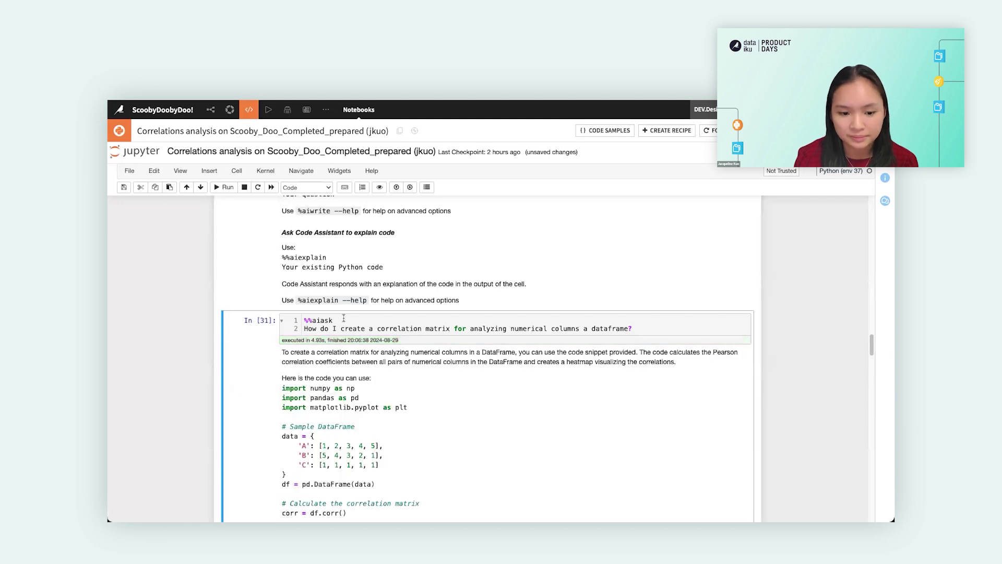
scroll(345, 322, "down", 2)
scroll(344, 323, "down", 3)
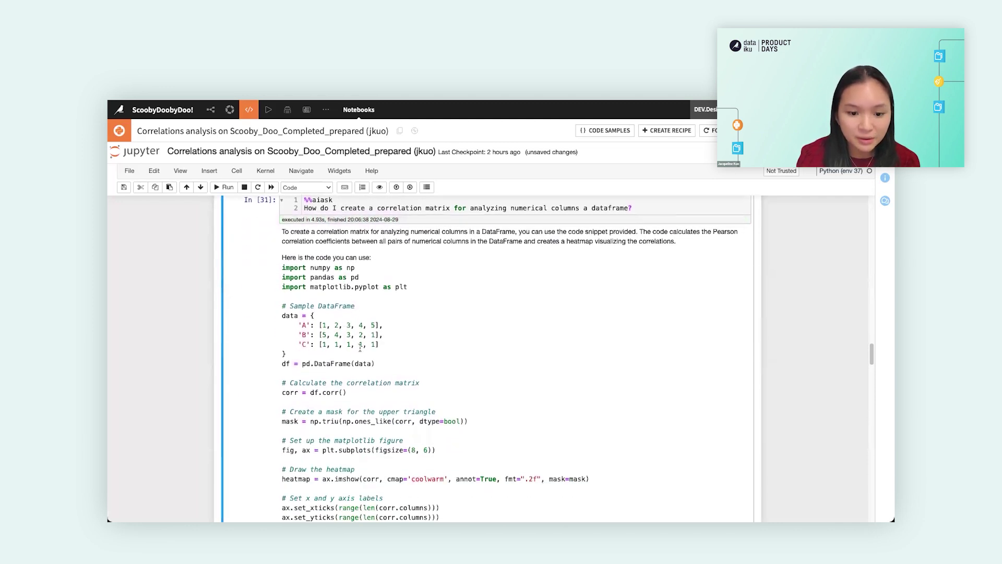
Examine the sample code in the %%aiask answer, from the corr = df.corr() calculation through the closing usage notes
scroll(345, 374, "down", 1)
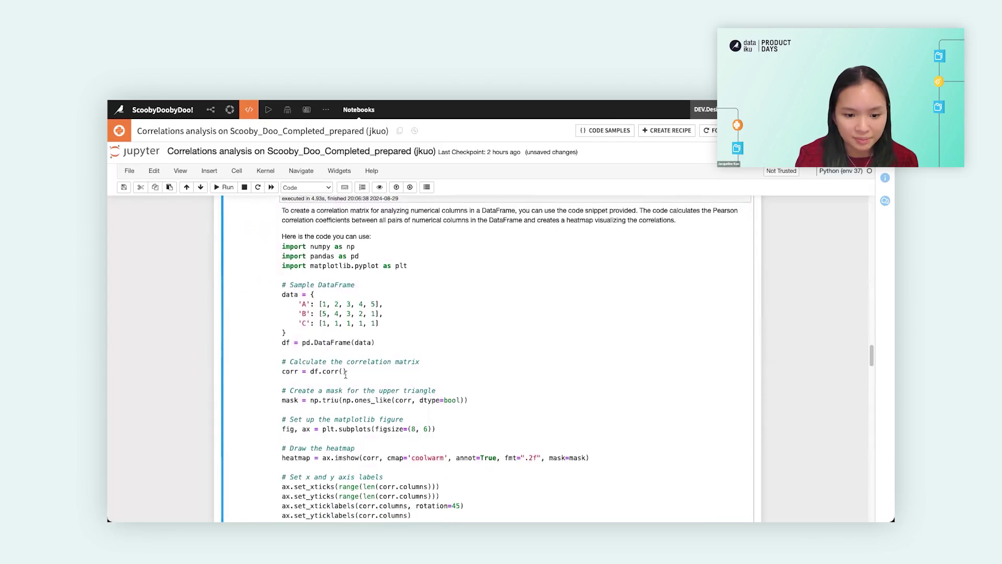
left_click_drag(346, 371, 286, 370)
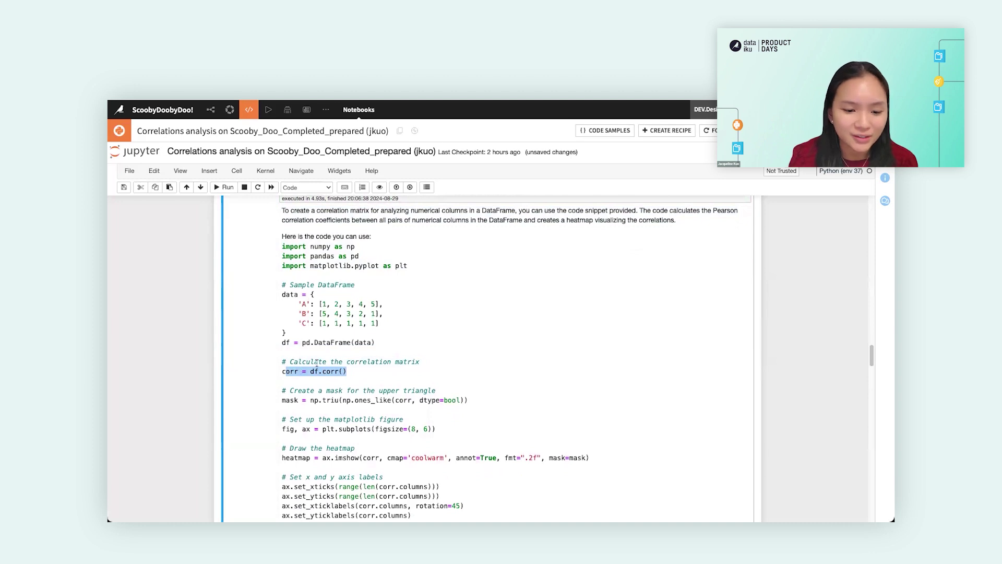
scroll(317, 364, "down", 1)
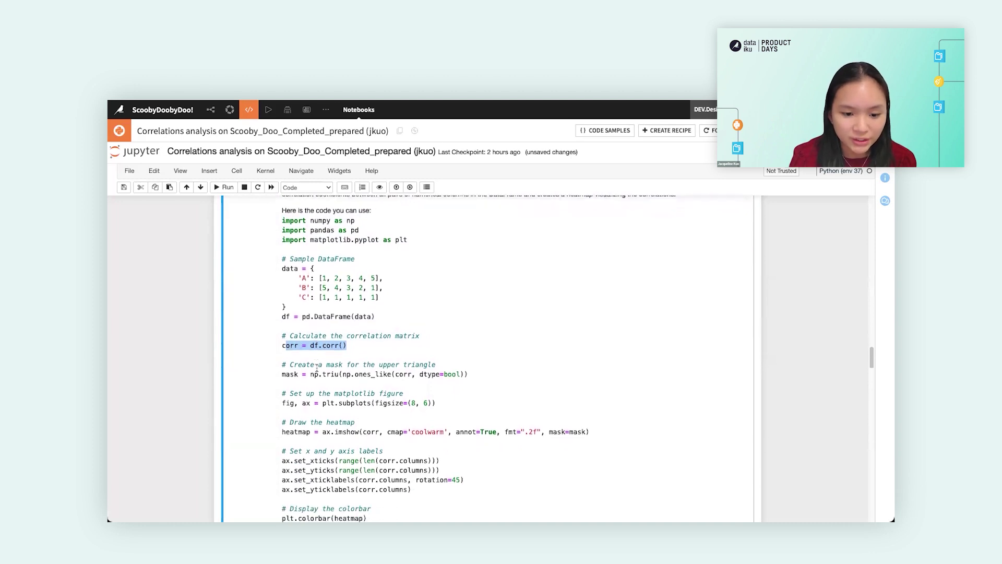
scroll(316, 368, "down", 3)
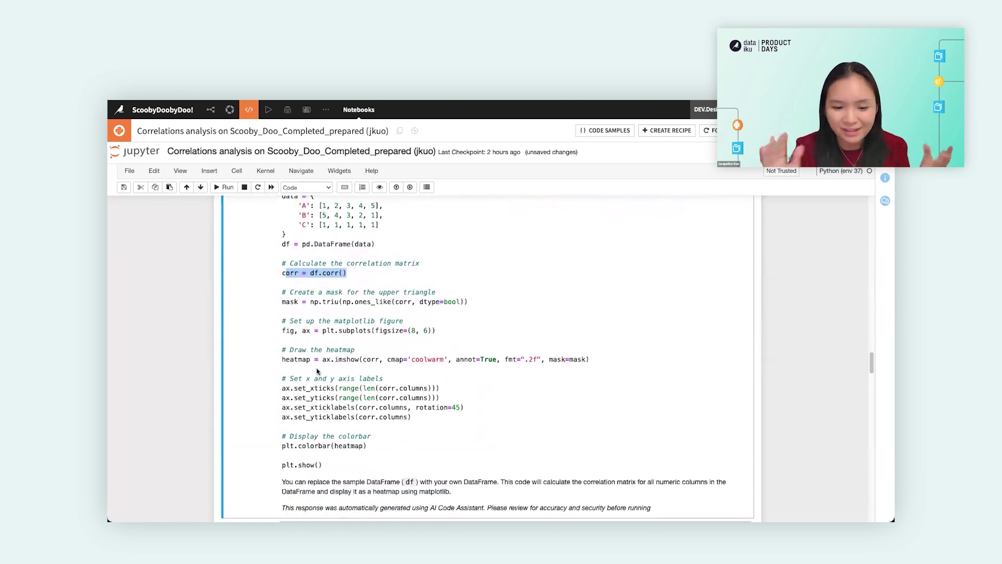
scroll(317, 372, "down", 5)
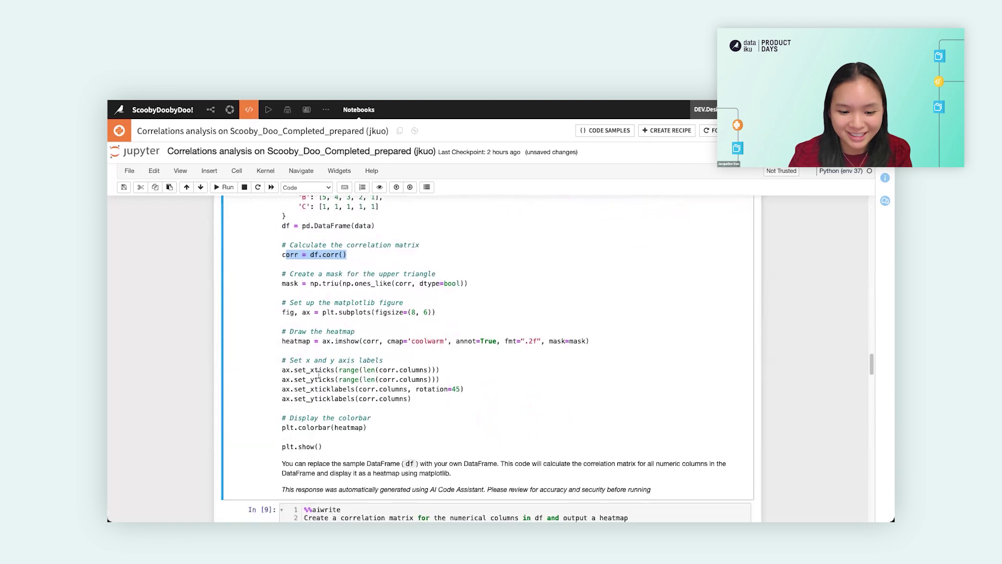
scroll(319, 378, "down", 2)
Examine the %%aiwrite request for a correlation matrix of df's numerical columns, its generated code and the resulting heatmap
left_click(332, 362)
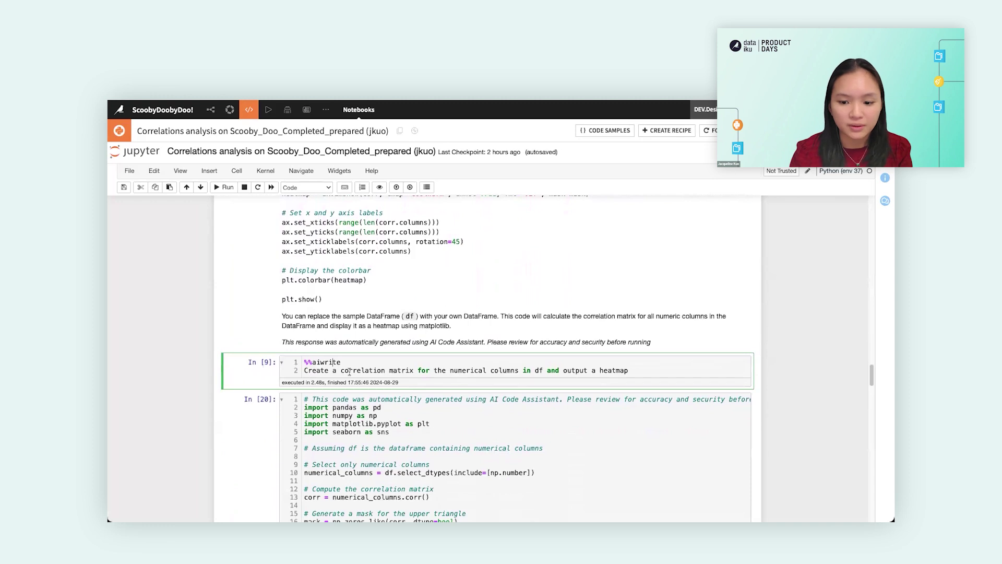
scroll(350, 372, "down", 1)
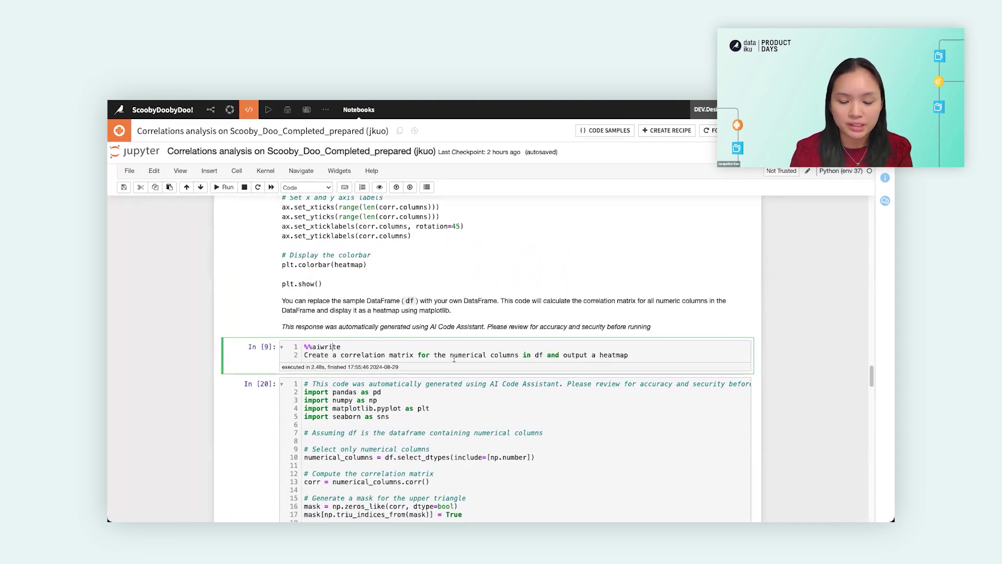
left_click_drag(543, 356, 535, 355)
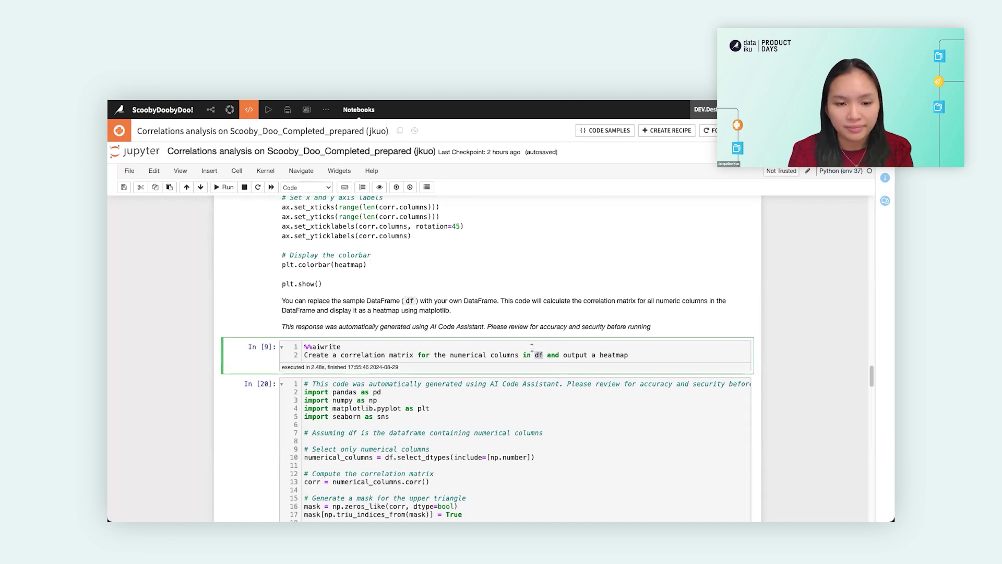
scroll(522, 346, "down", 1)
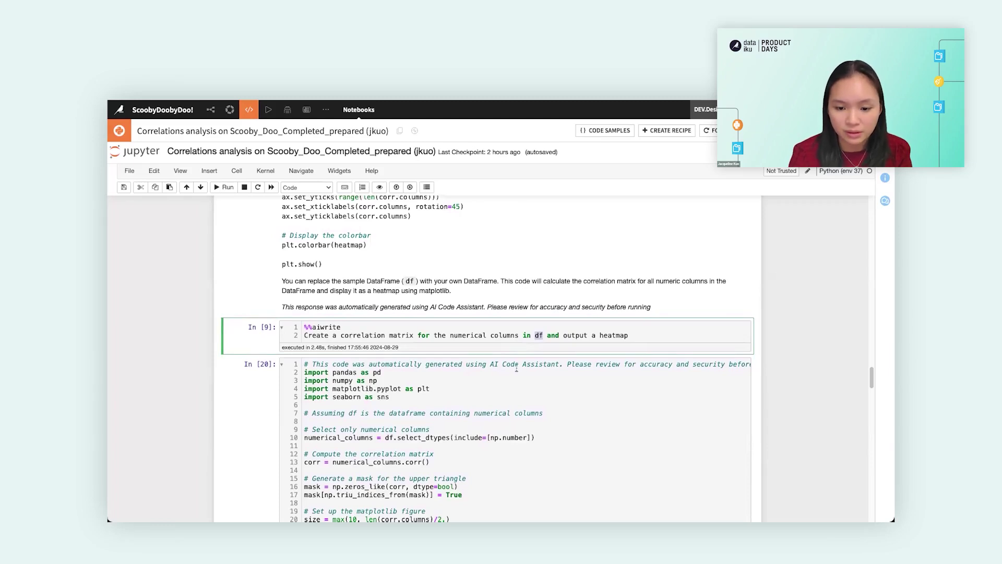
scroll(516, 337, "down", 3)
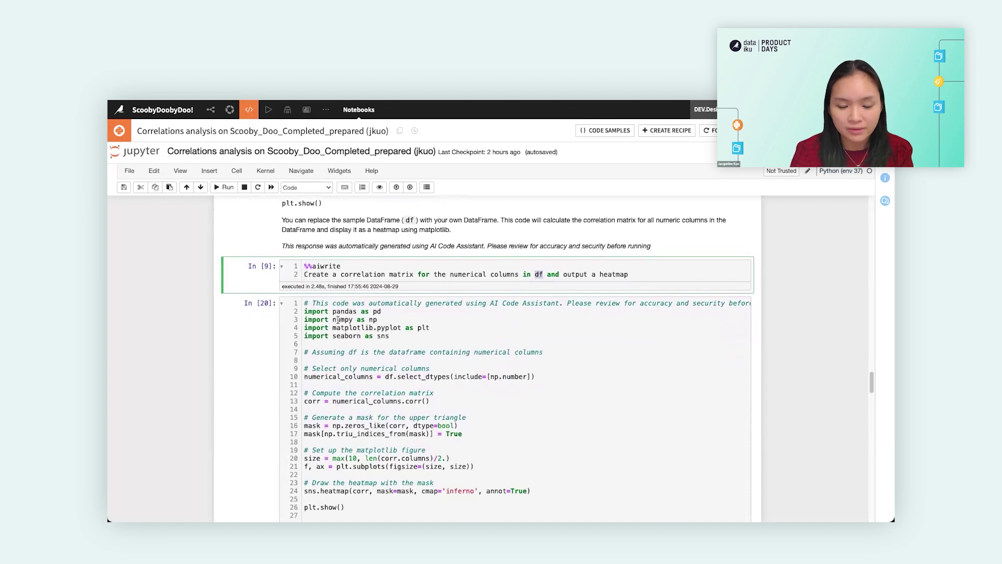
scroll(397, 433, "down", 4)
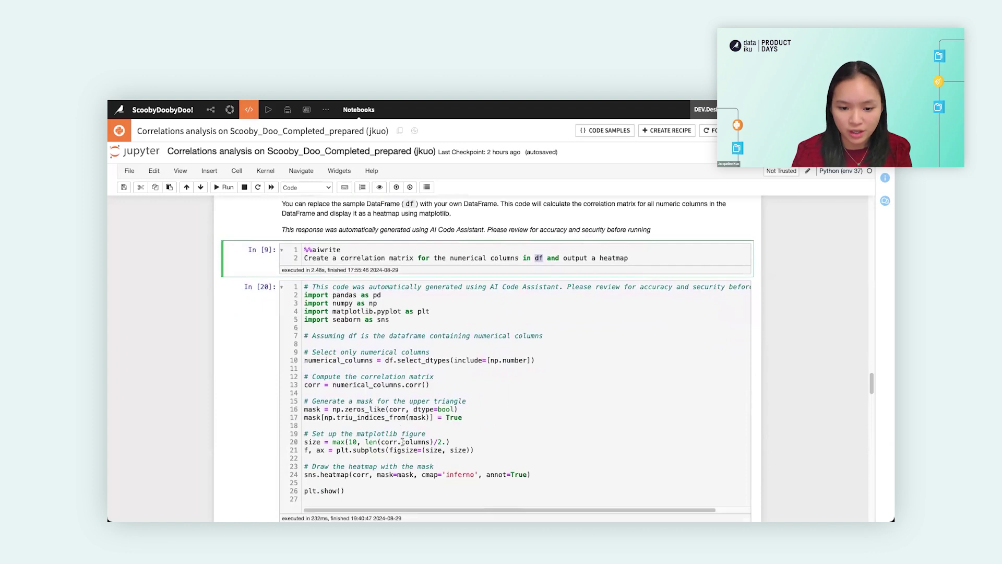
left_click(388, 407)
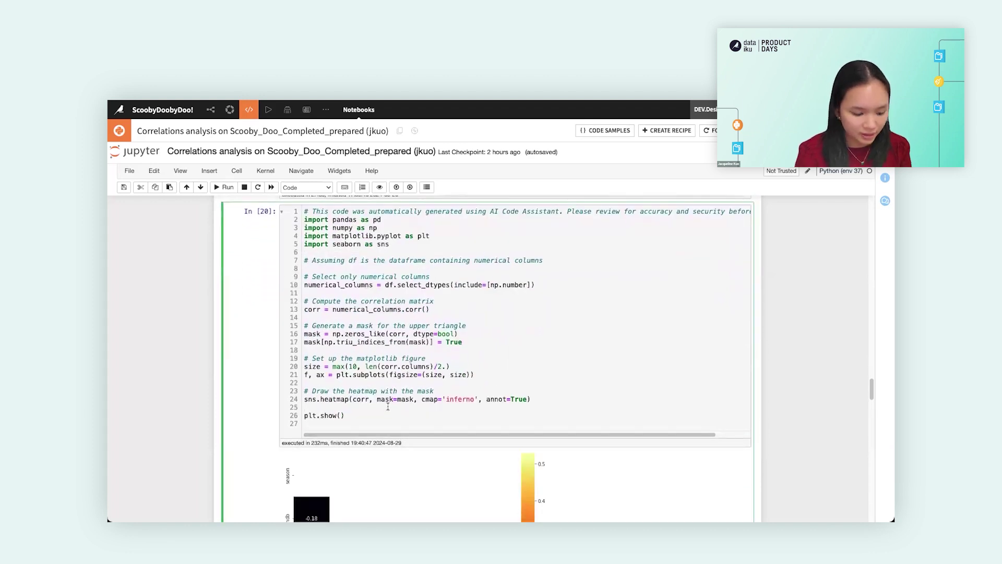
scroll(395, 302, "down", 7)
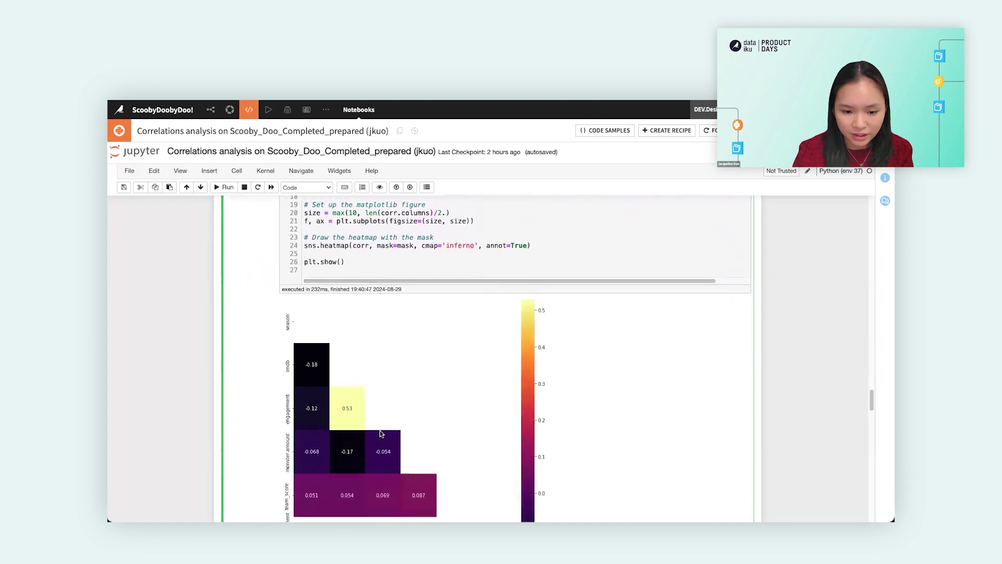
scroll(365, 465, "down", 3)
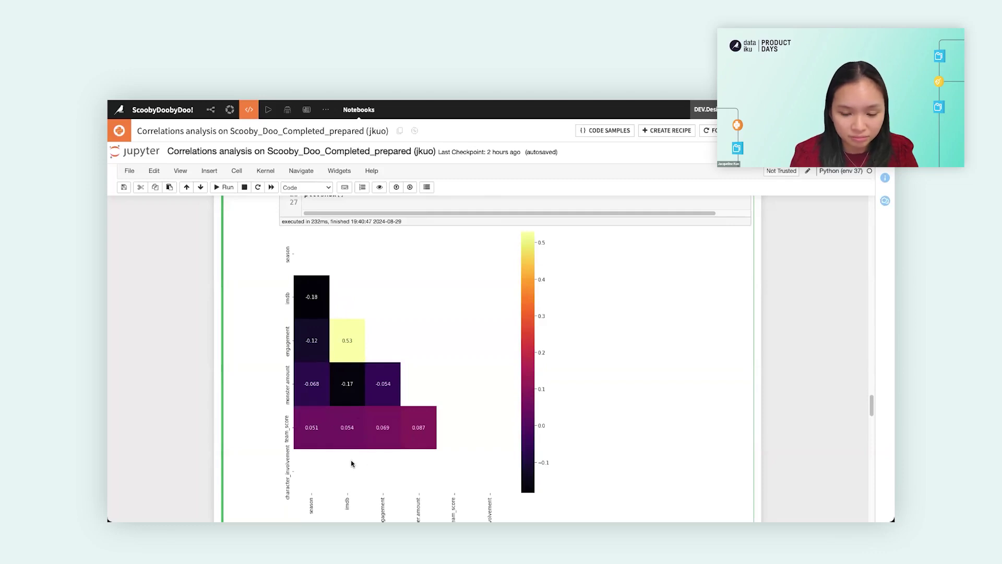
scroll(352, 463, "down", 5)
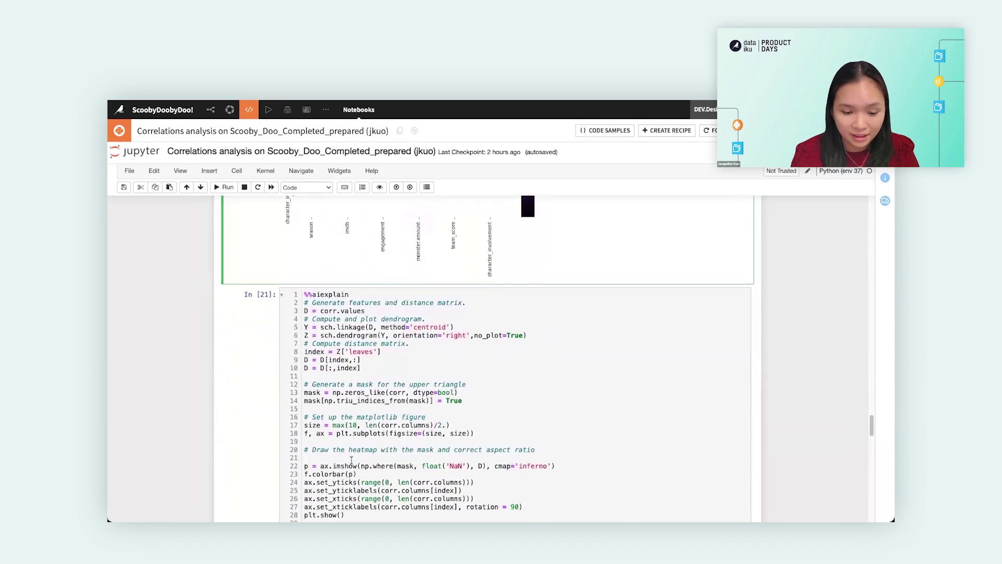
Run the %%aiexplain cell on the dendrogram-reordered correlation heatmap code and read the generated explanation
left_click_drag(349, 294, 305, 293)
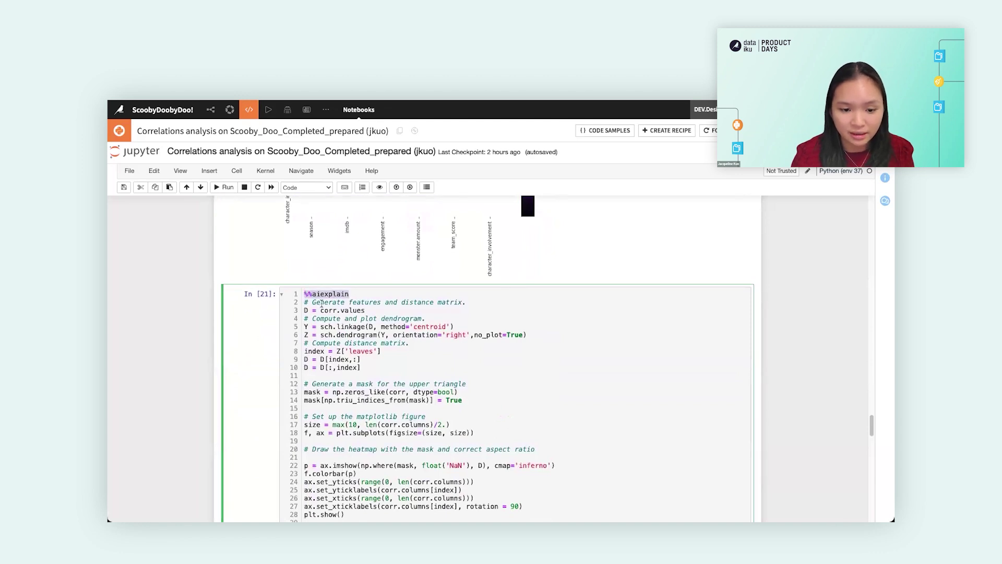
left_click(321, 304)
key("ctrl+Return")
scroll(322, 304, "down", 2)
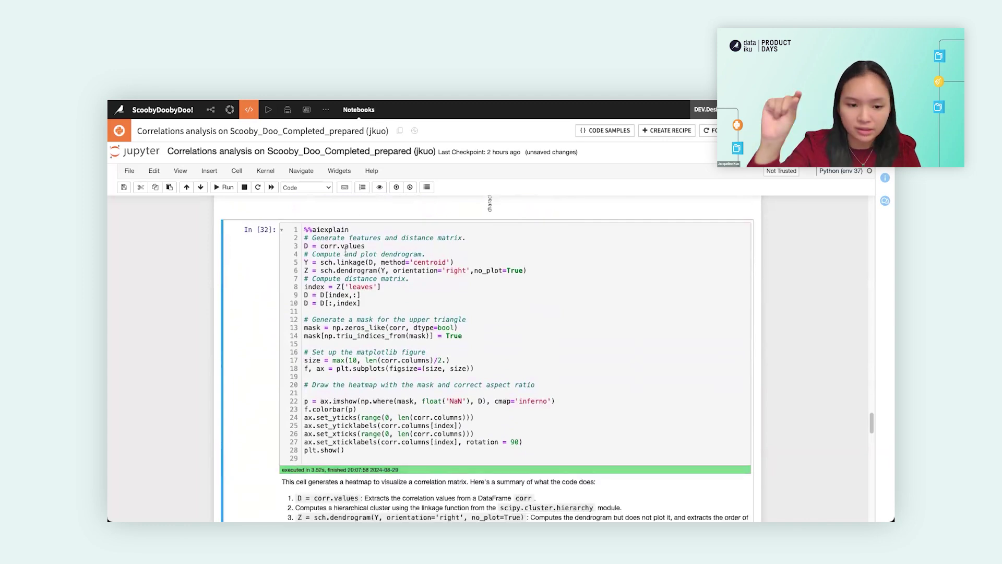
scroll(345, 253, "down", 5)
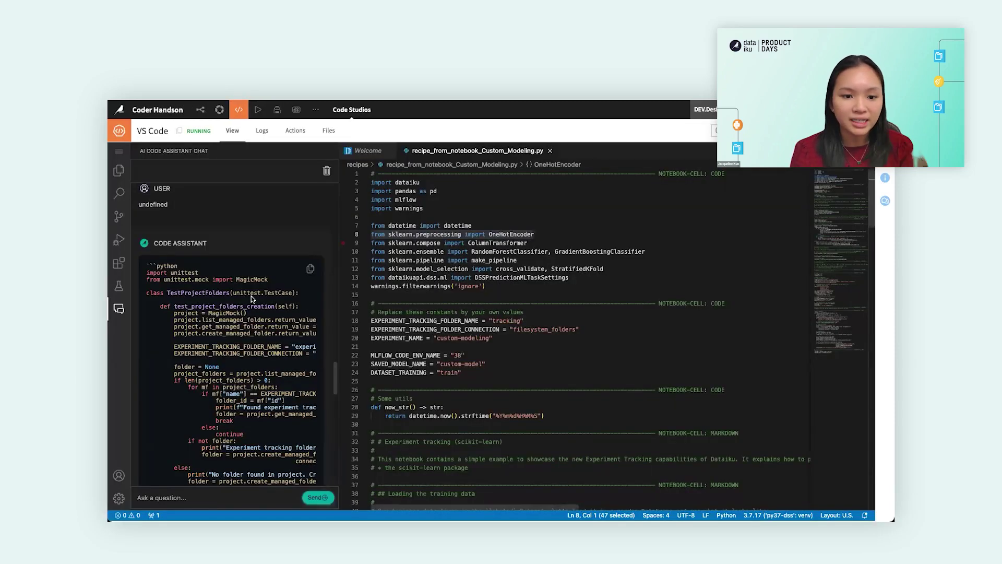
Ask the Code Assistant chat in VS Code "How do I summarize a dataframe?" and widen the chat to read the answer
scroll(271, 333, "down", 5)
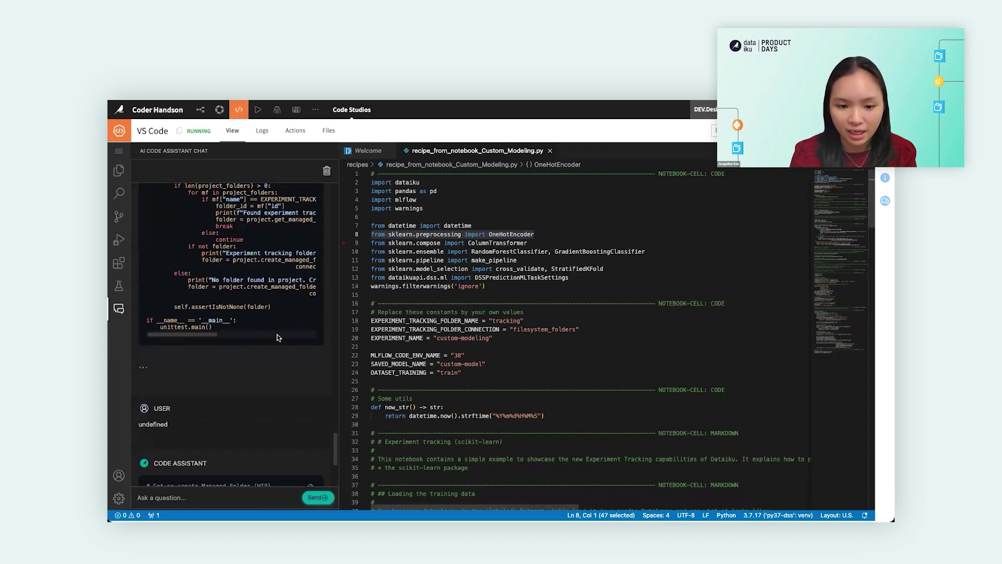
scroll(277, 338, "down", 4)
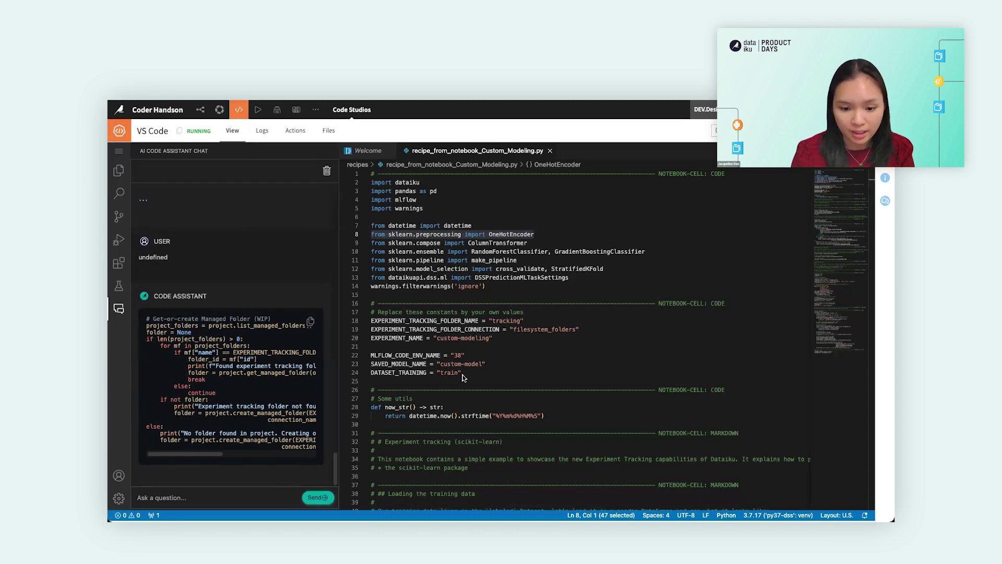
left_click(161, 498)
type("How do I summarize a dataframe?")
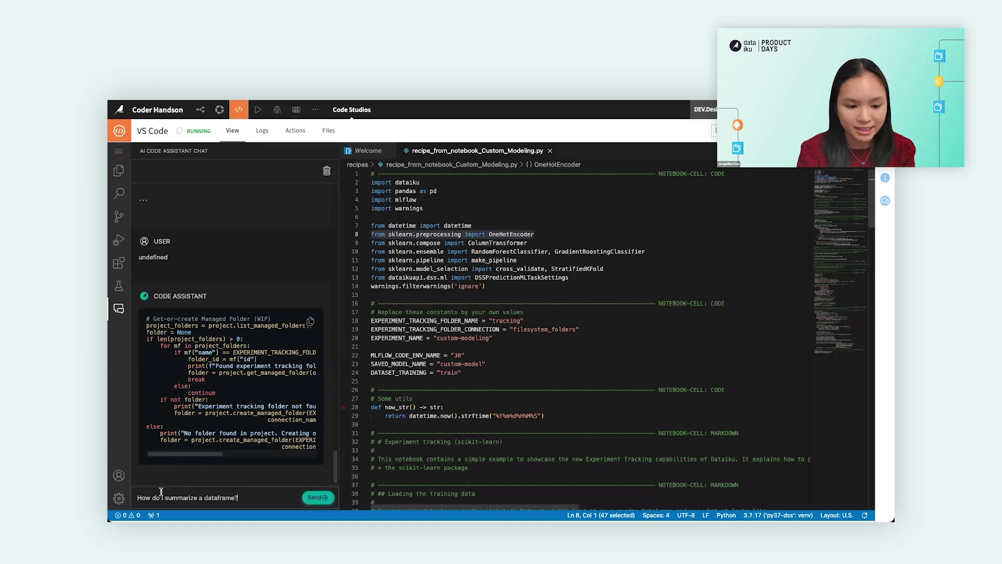
key("Return")
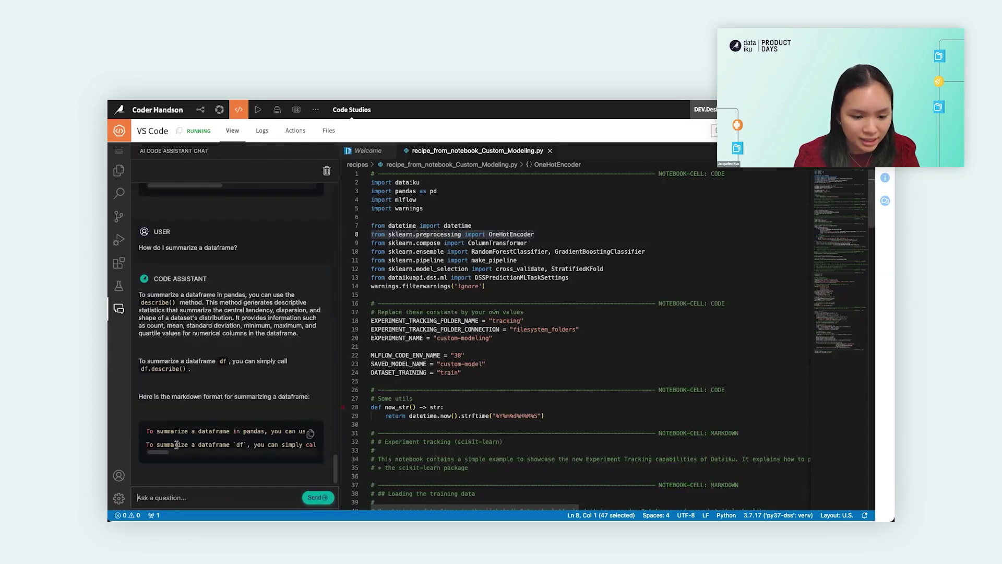
left_click_drag(339, 435, 474, 435)
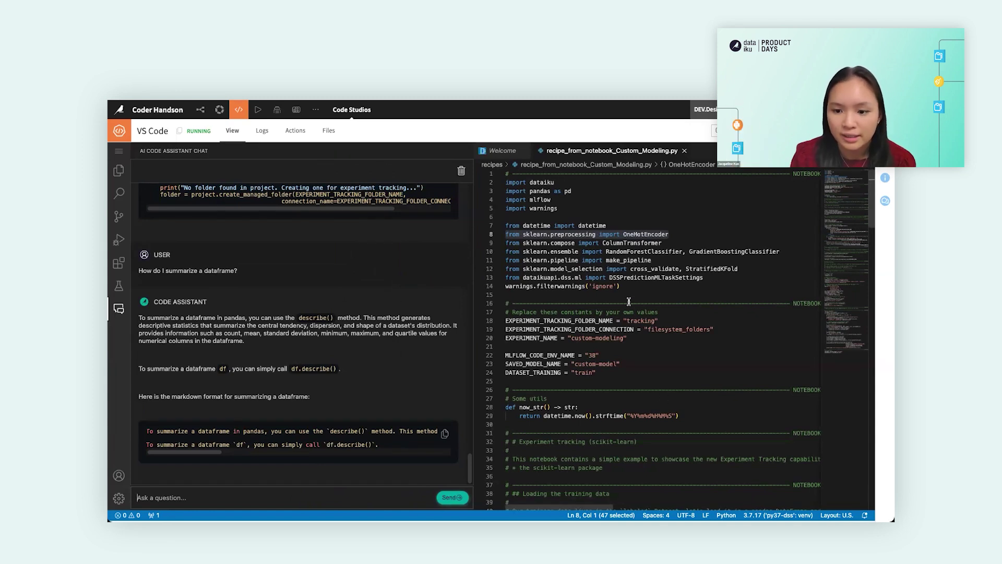
Have Code Assistant explain the OneHotEncoder import line in recipe_from_notebook_Custom_Modeling.py, and read its explanation
left_click(662, 251)
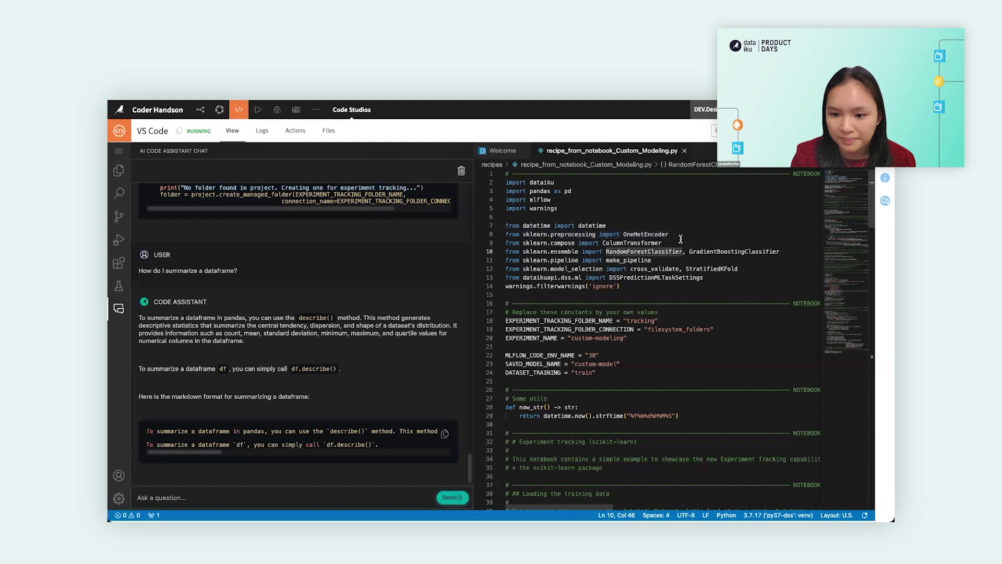
left_click_drag(671, 234, 515, 235)
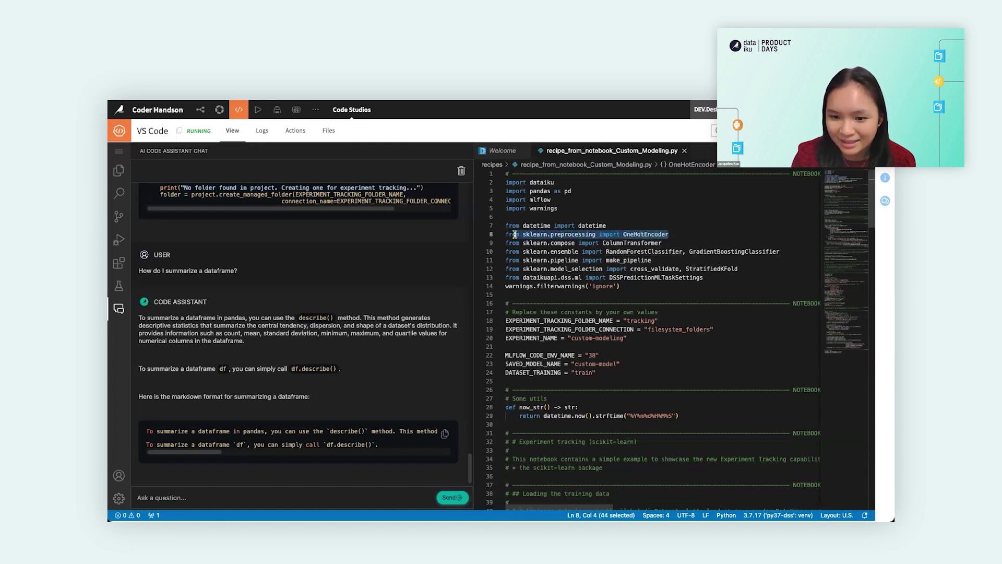
right_click(512, 236)
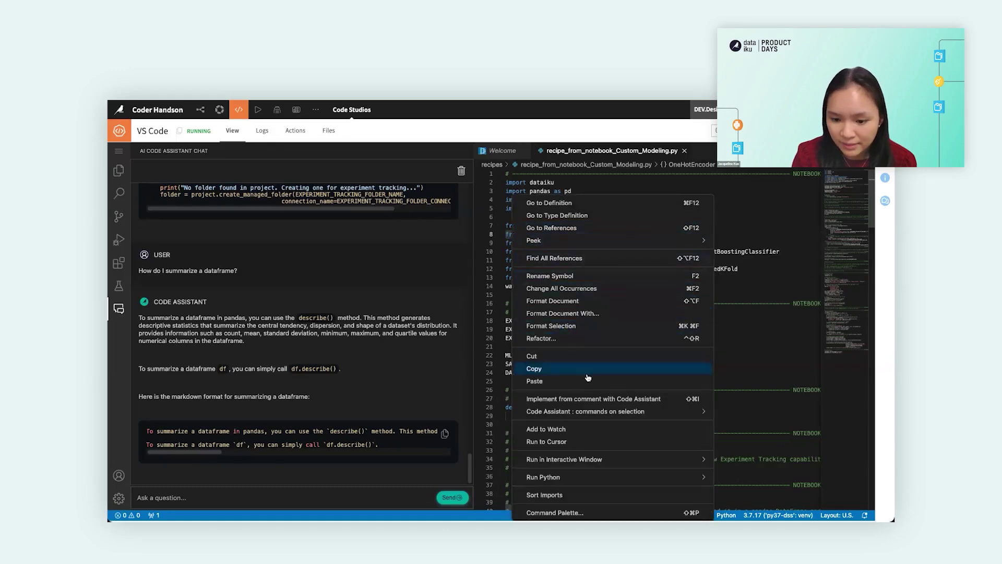
mouse_move(624, 413)
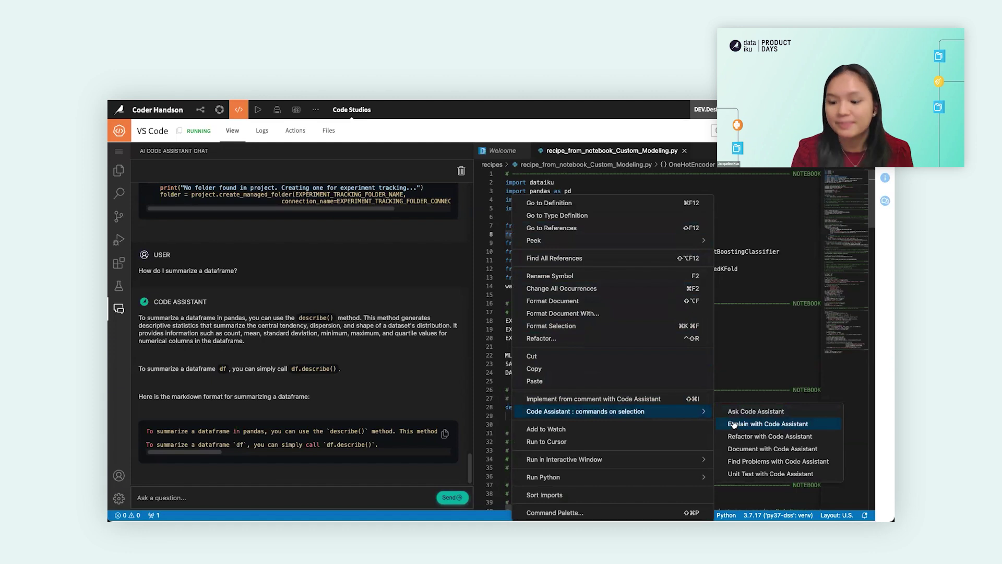
left_click(768, 424)
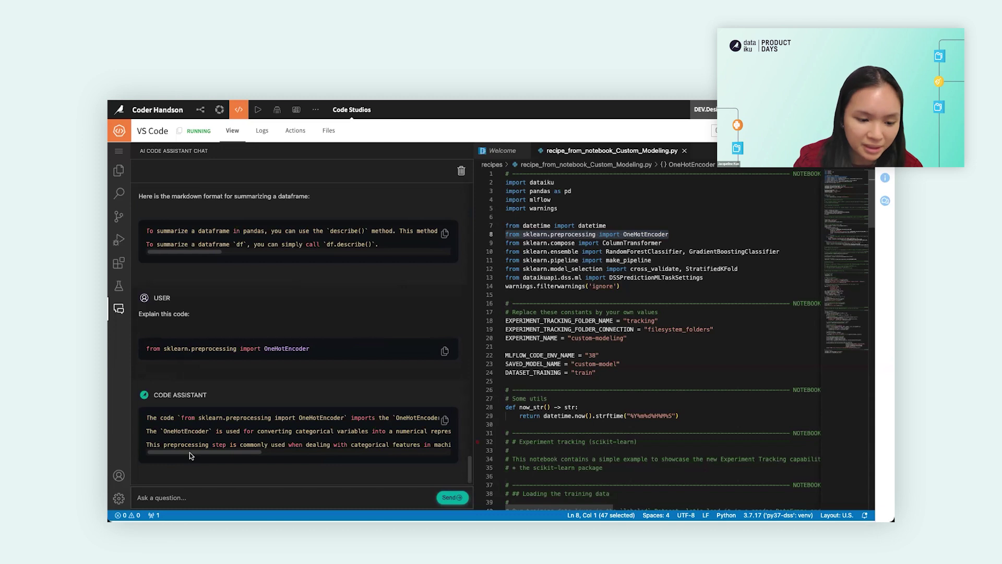
mouse_move(189, 452)
left_mouse_down()
mouse_move(218, 452)
mouse_move(190, 452)
left_mouse_up()
Generate a unit test with Code Assistant for the get-or-create managed folder code block on lines 59–79
left_click(672, 276)
scroll(671, 277, "down", 7)
scroll(671, 276, "down", 8)
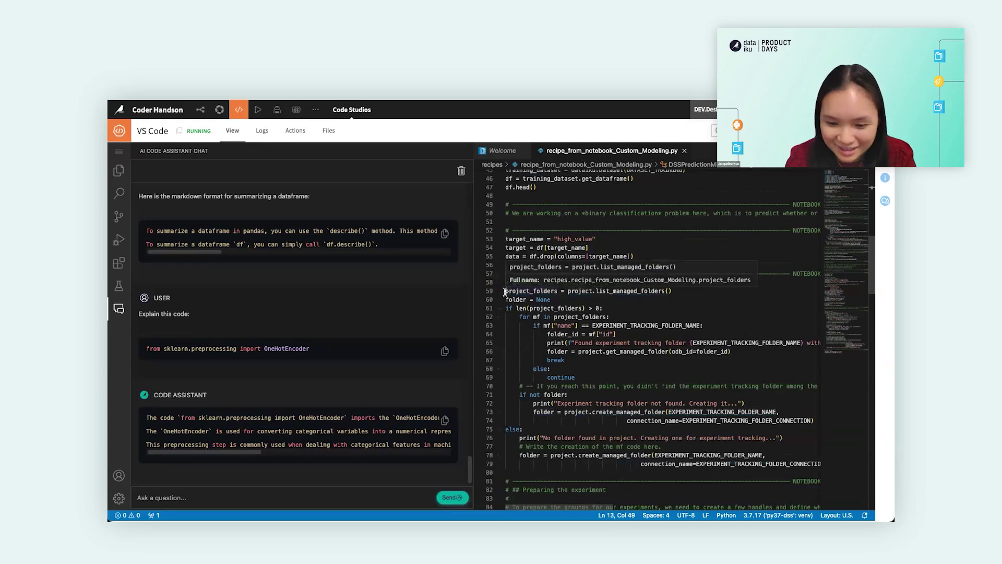
left_click_drag(504, 292, 853, 469)
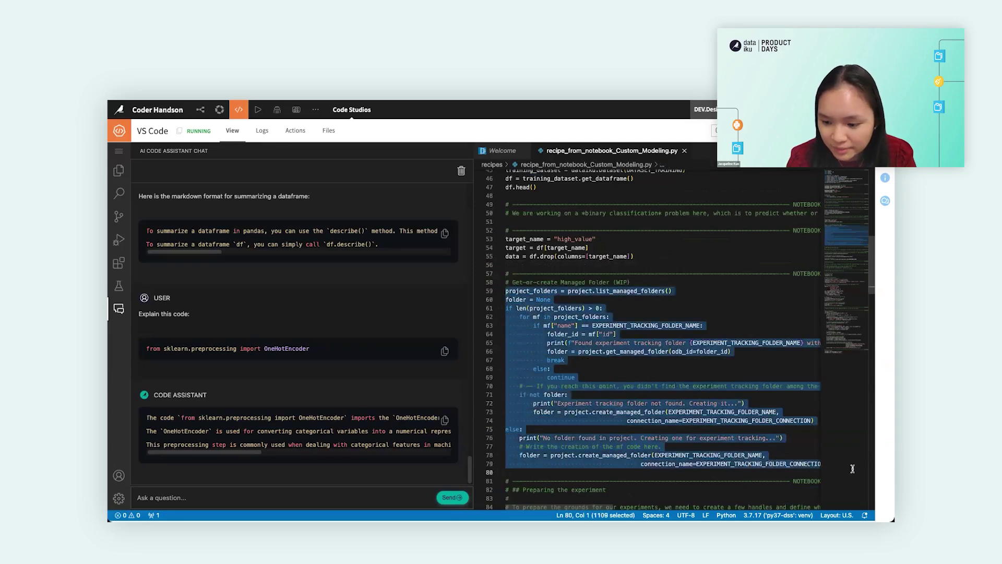
right_click(566, 323)
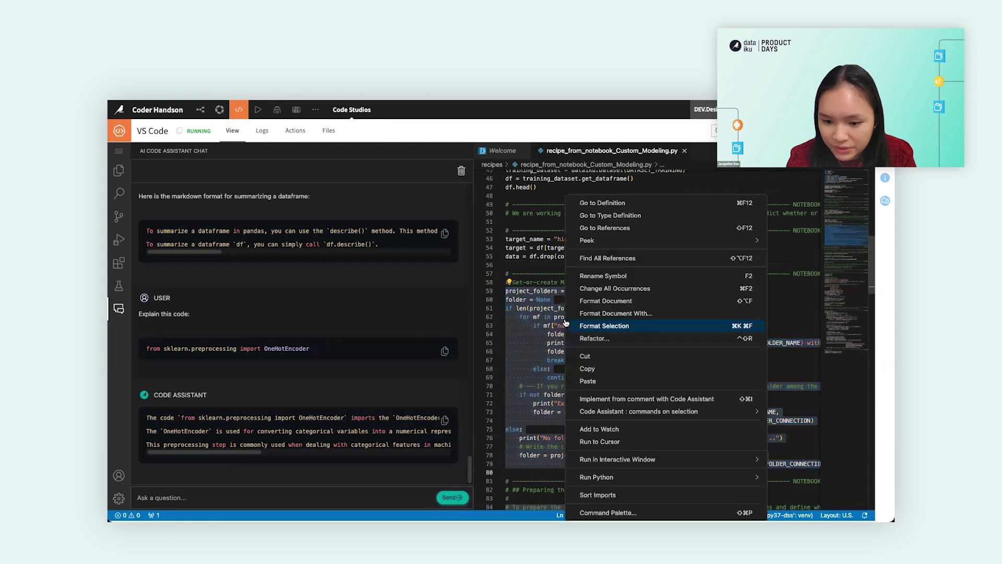
mouse_move(606, 412)
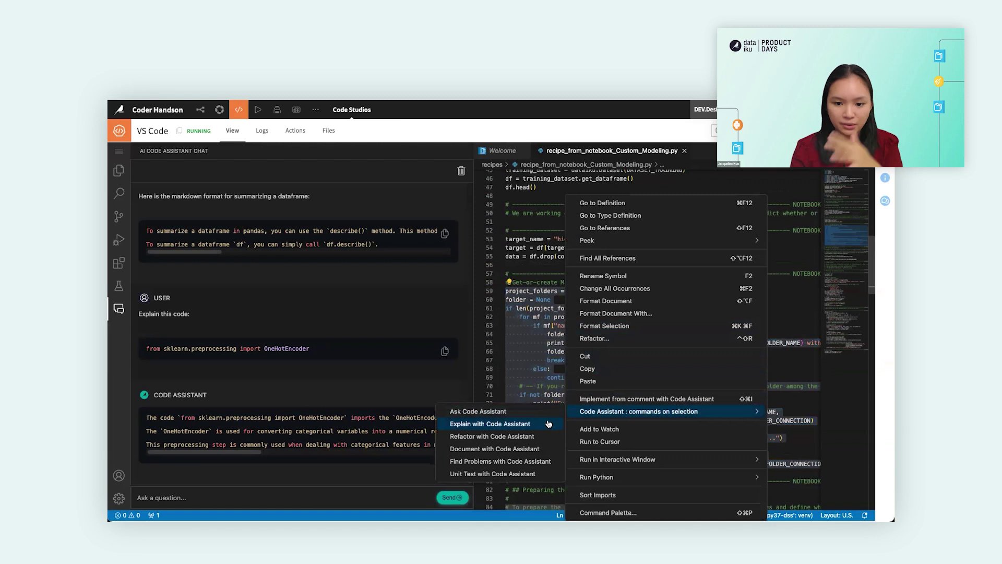
left_click(537, 475)
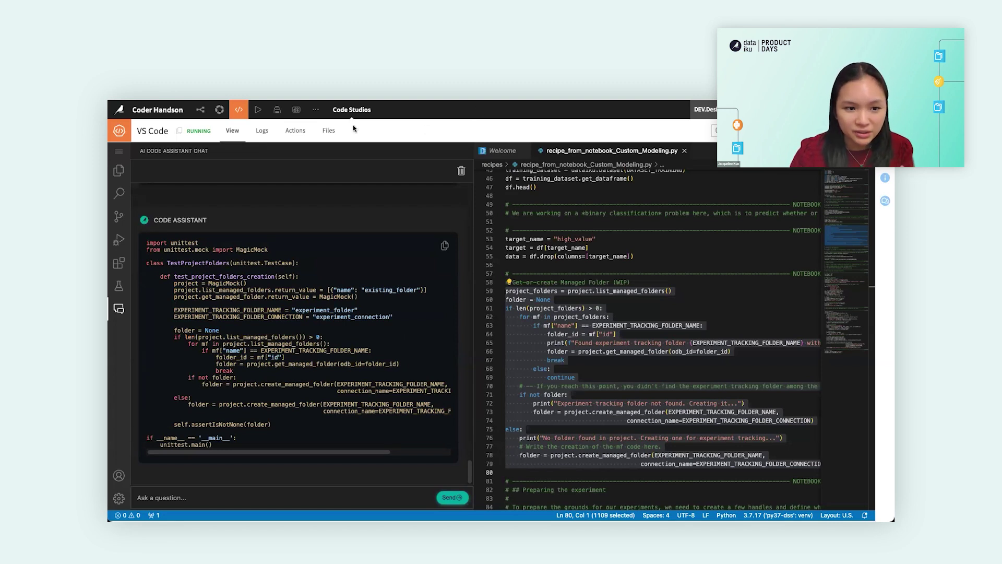
Switch to the ScoobyDoobyDoo! project's Flow and leave the Exploratory Data Analysis zone to show the whole Flow
mouse_move(202, 115)
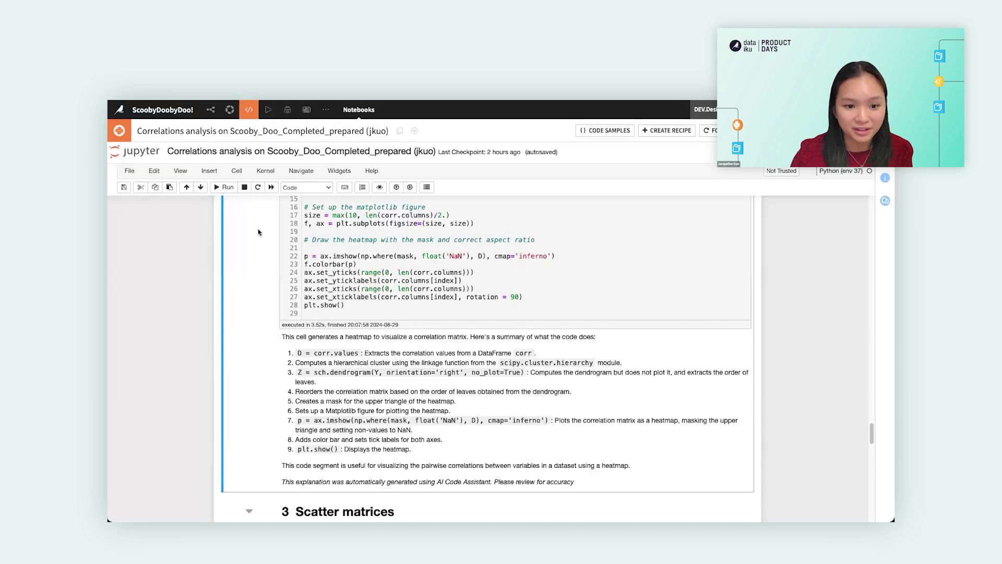
mouse_move(211, 111)
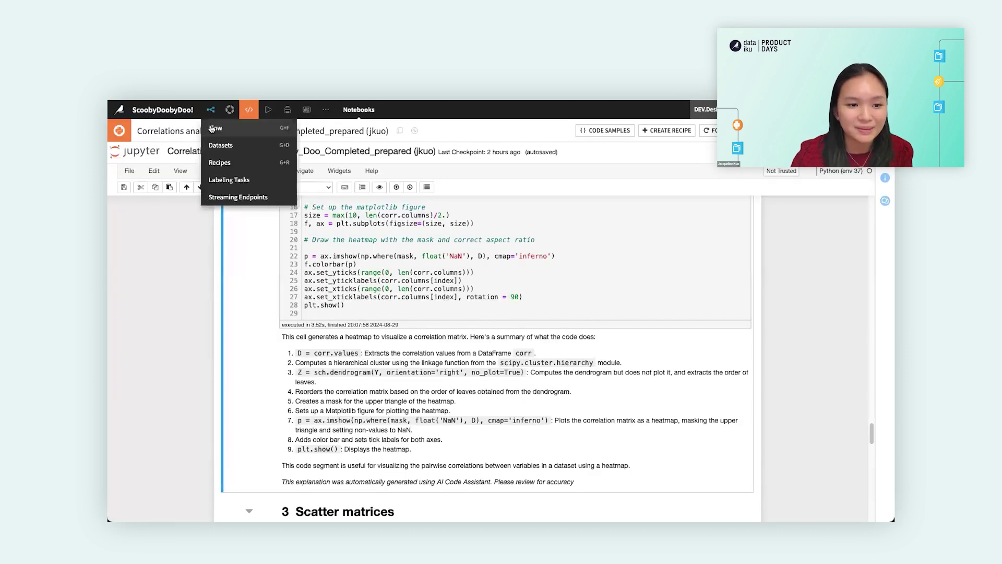
left_click(211, 128)
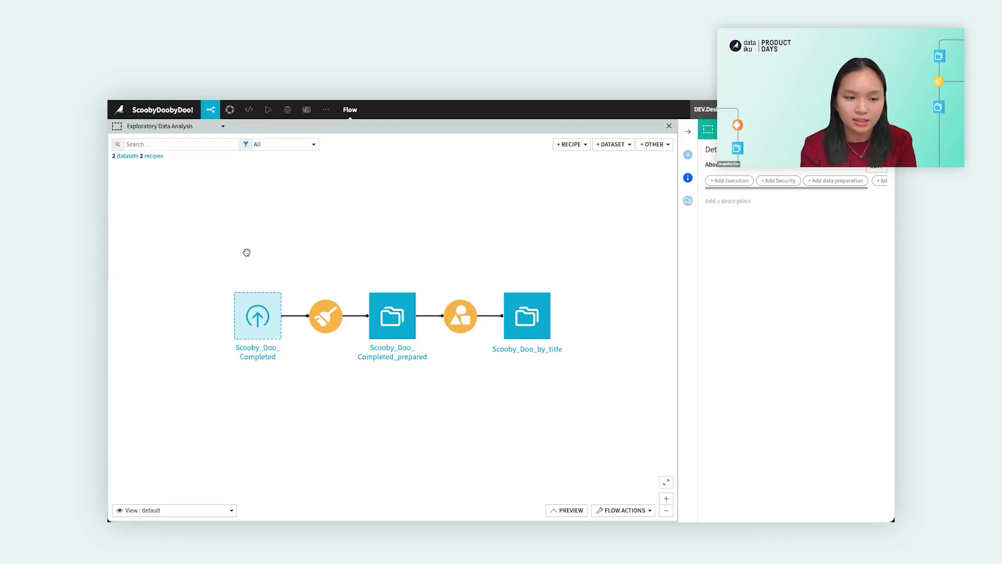
left_click(668, 128)
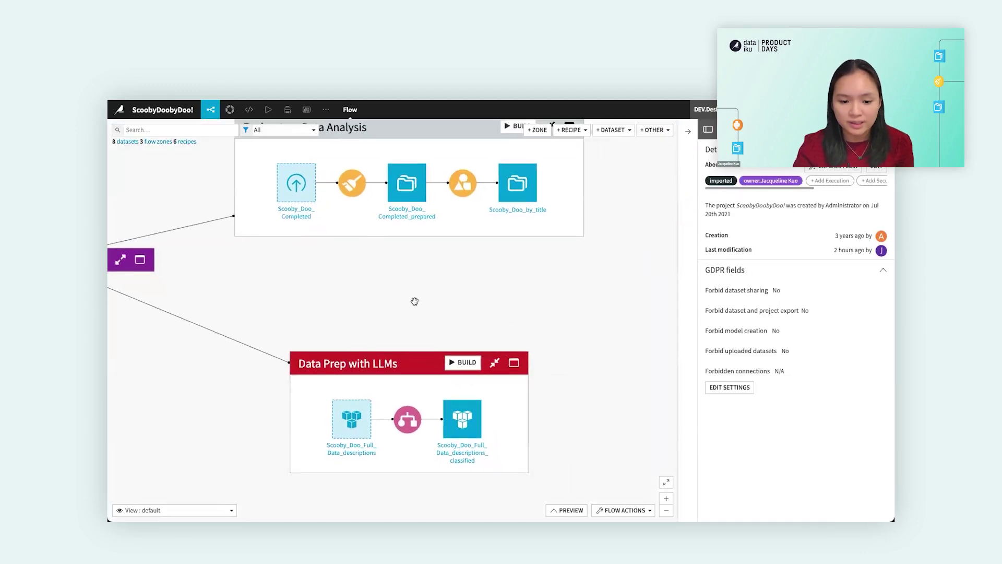
Open the Scooby_Doo_Full_Data_descriptions dataset in the Data Prep with LLMs zone and read sample episode descriptions
left_click(324, 407)
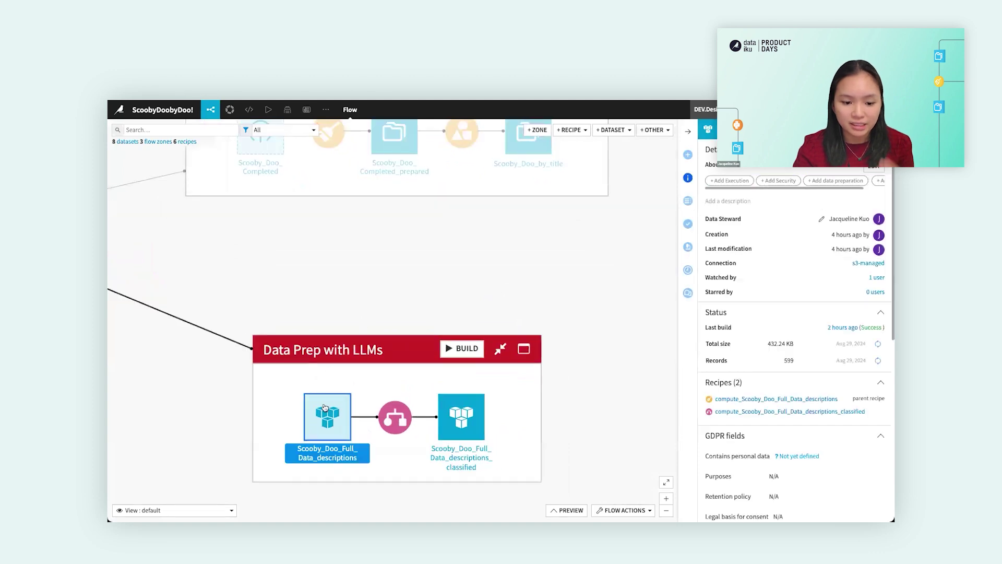
double_click(325, 407)
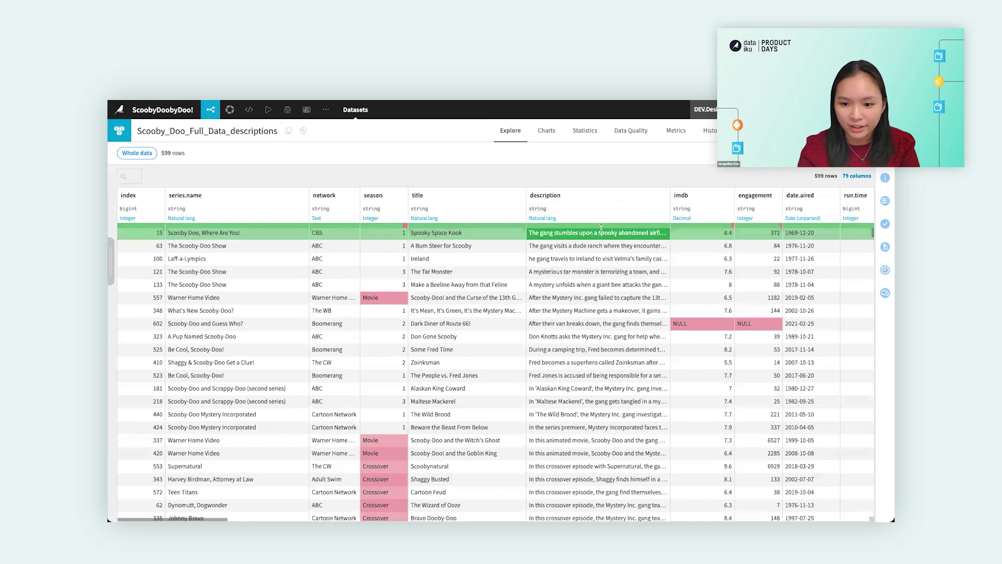
scroll(591, 307, "down", 1)
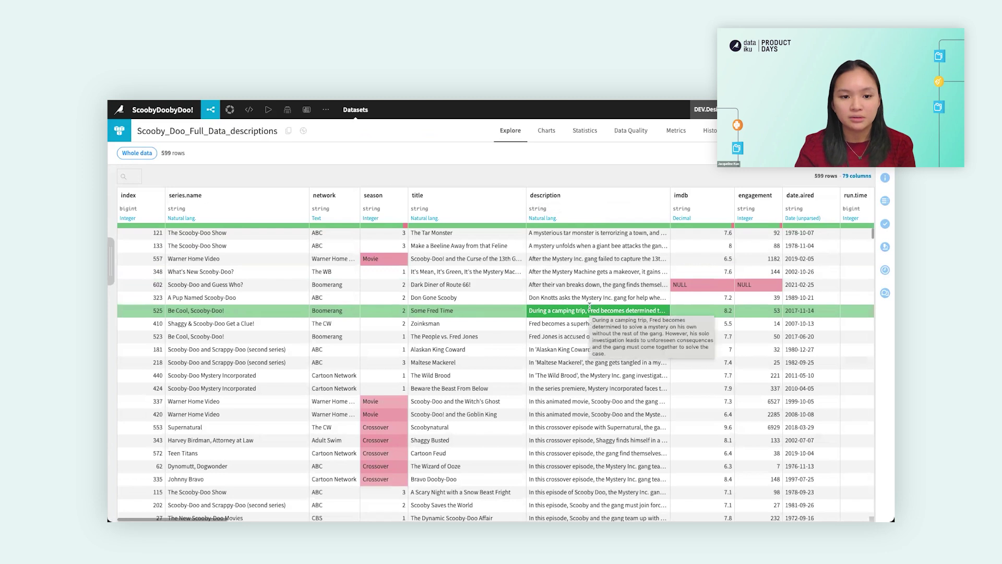
Return to the Flow, select Scooby_Doo_Full_Data_descriptions and look through its available recipes down to the LLM Recipes
left_click(210, 109)
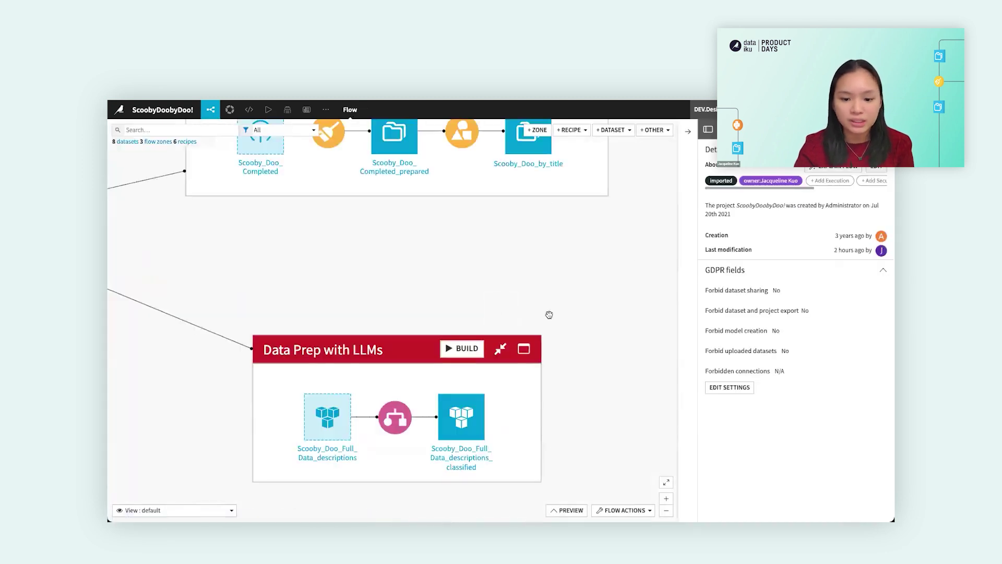
left_click(342, 417)
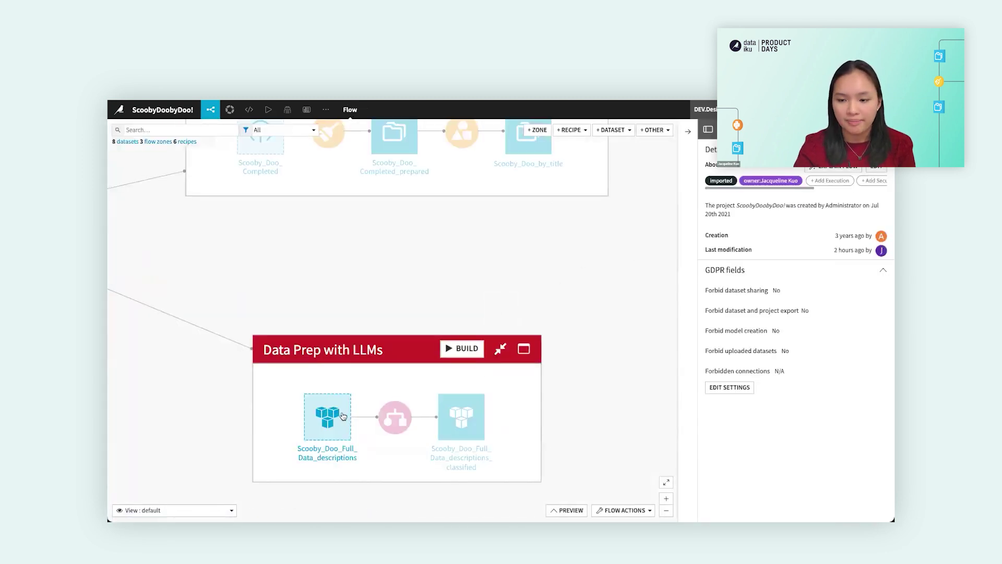
left_click(689, 154)
scroll(773, 292, "down", 3)
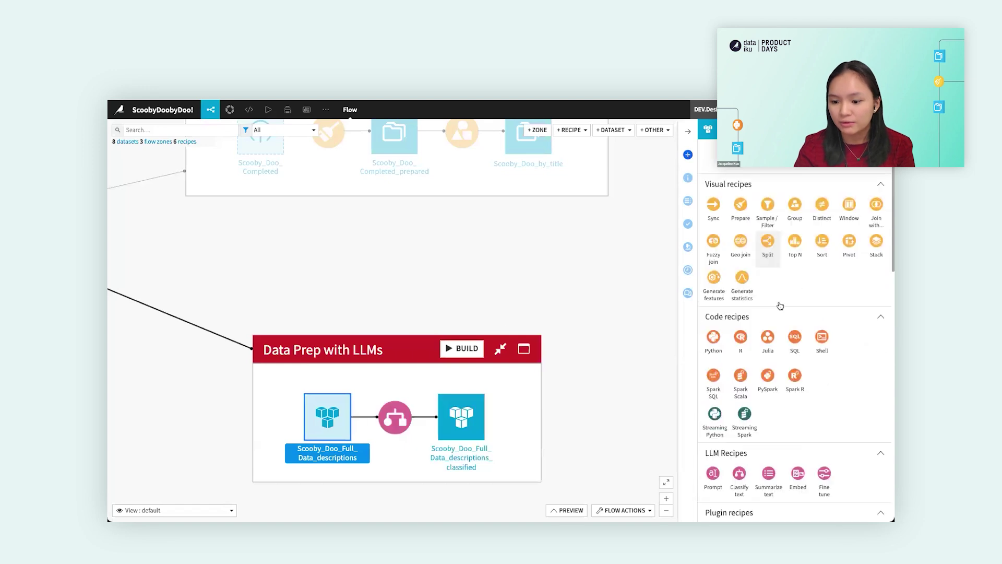
scroll(779, 308, "down", 1)
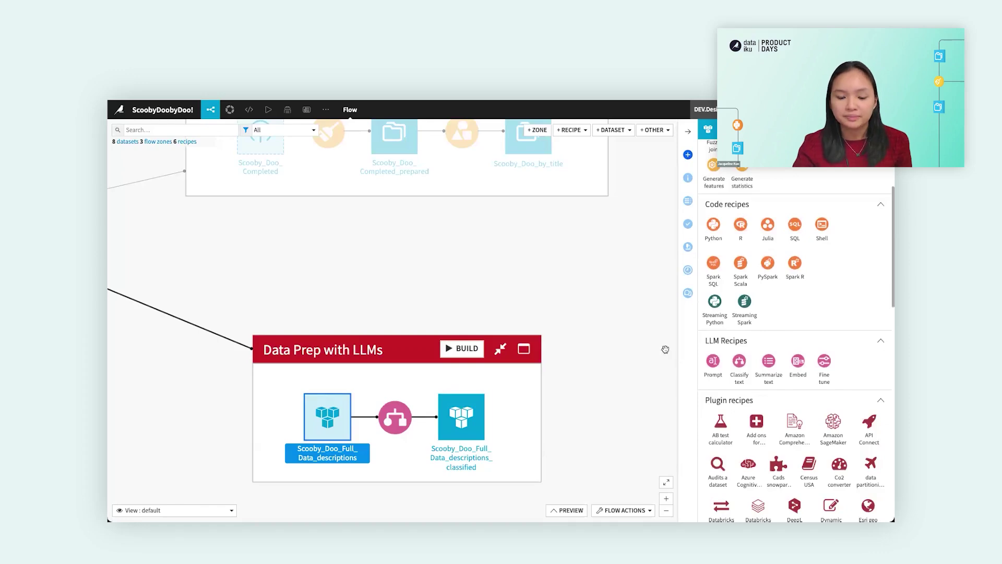
Open the text classification recipe that produces Scooby_Doo_Full_Data_descriptions_classified
left_click_drag(397, 314, 402, 246)
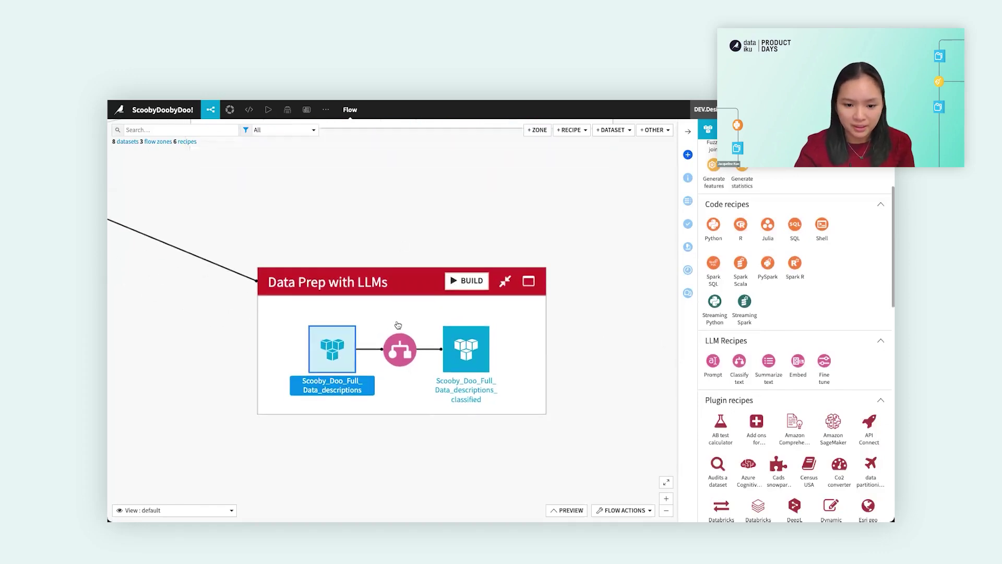
scroll(398, 322, "up", 4)
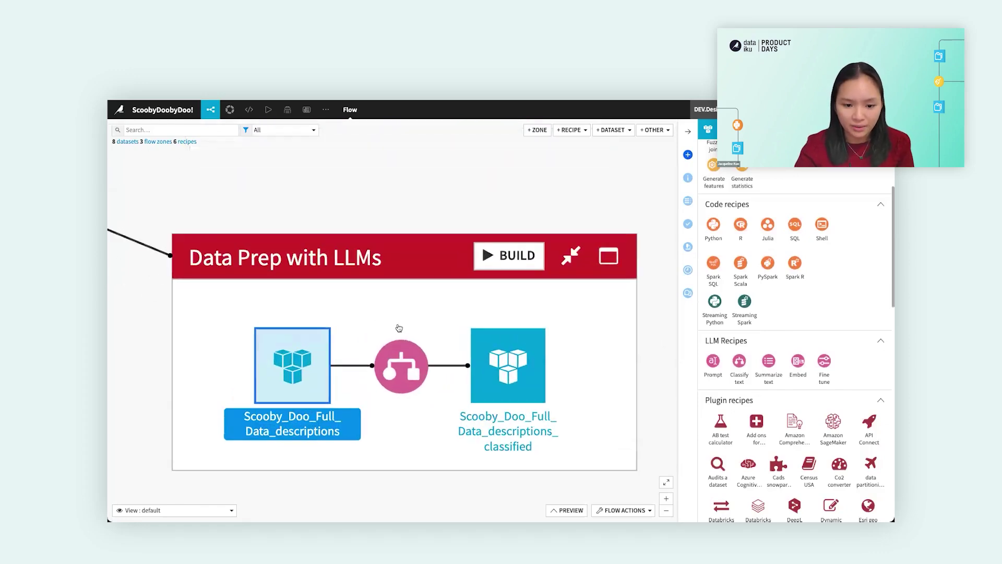
double_click(406, 384)
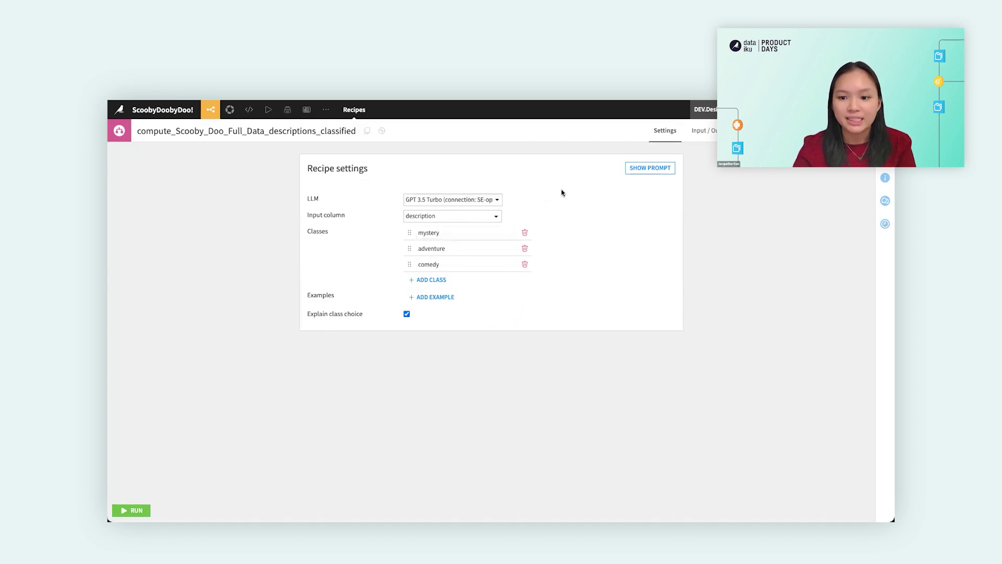
Look through the LLMs available to the classification recipe and view the prompt it uses, closing the prompt details
left_click(491, 200)
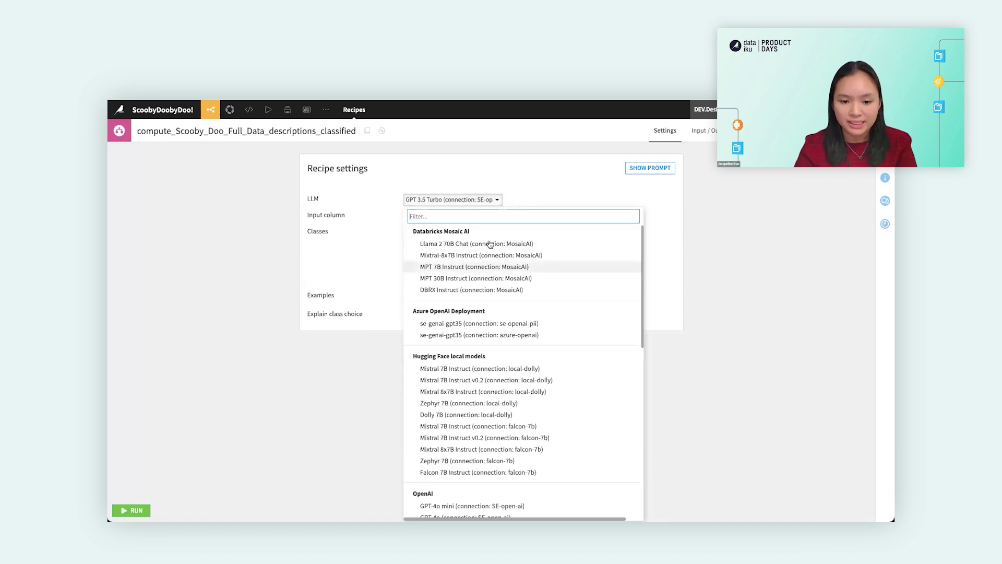
scroll(485, 290, "down", 1)
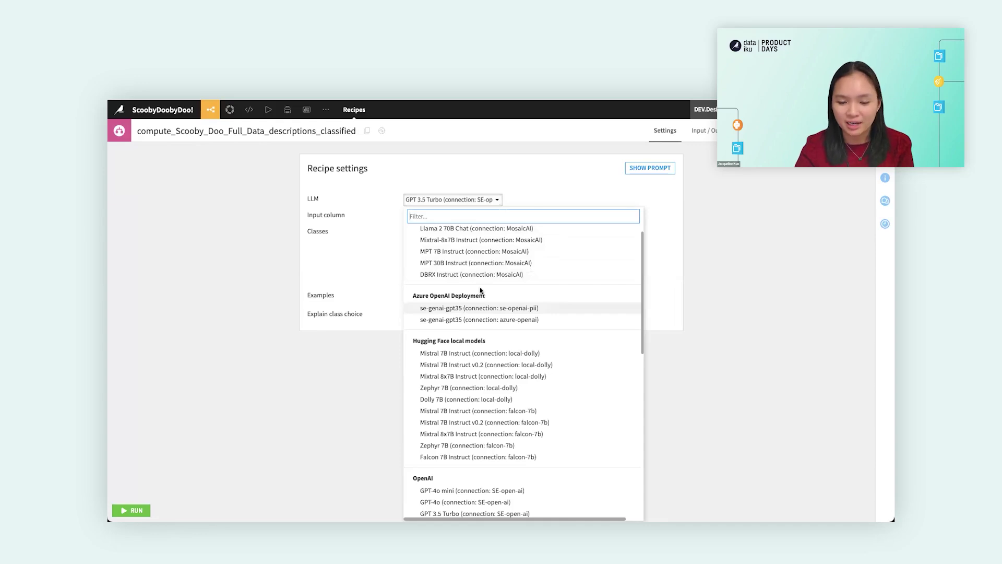
left_click(371, 265)
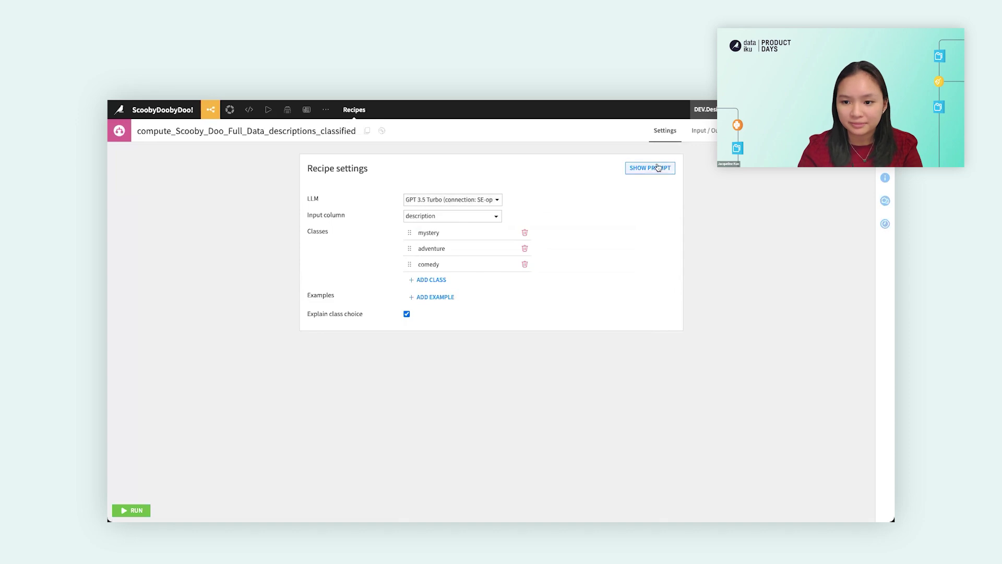
left_click(659, 168)
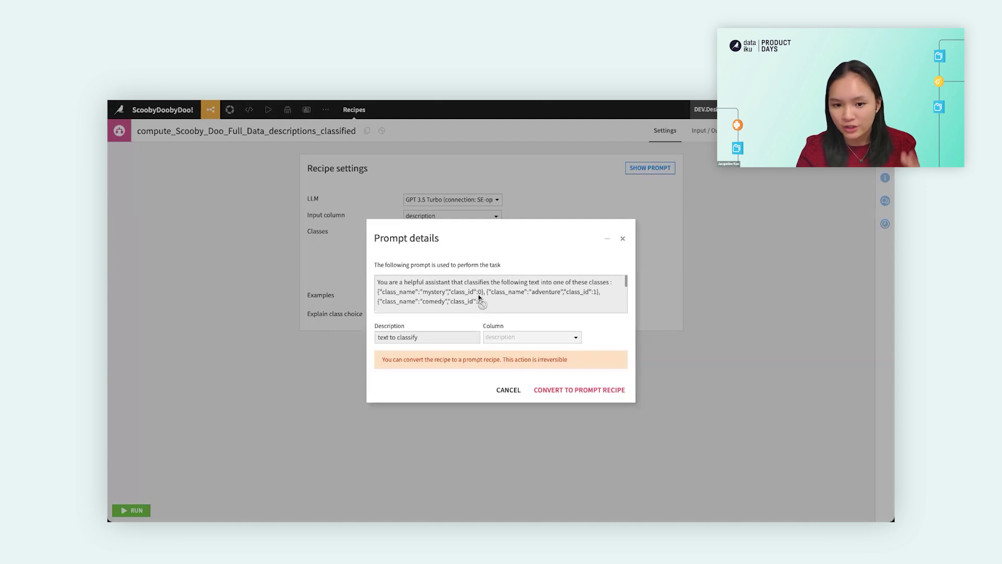
left_click(623, 239)
Open the Scooby_Doo_Full_Data_descriptions_classified dataset from the Flow and check which columns are displayed
mouse_move(210, 111)
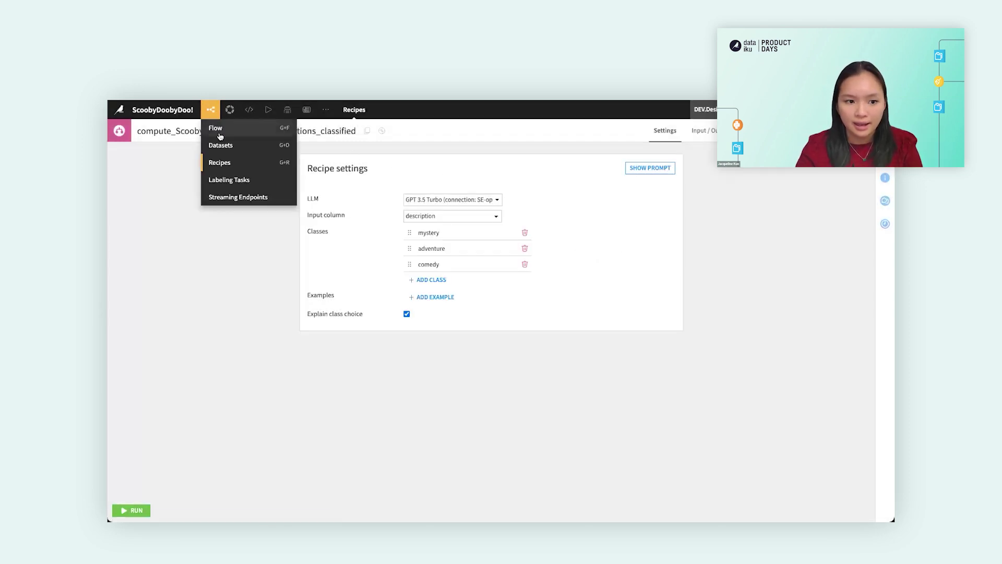
left_click(217, 127)
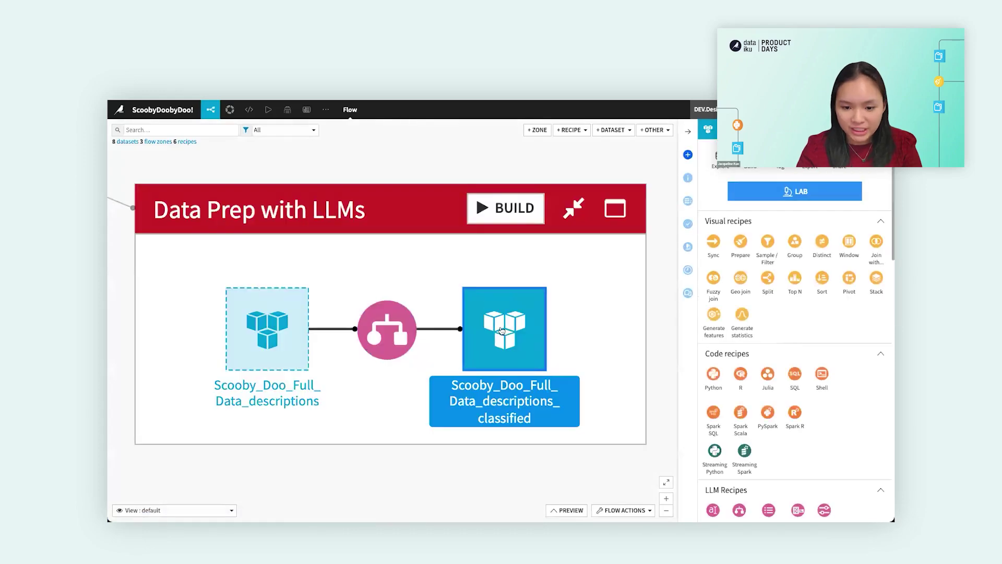
double_click(499, 330)
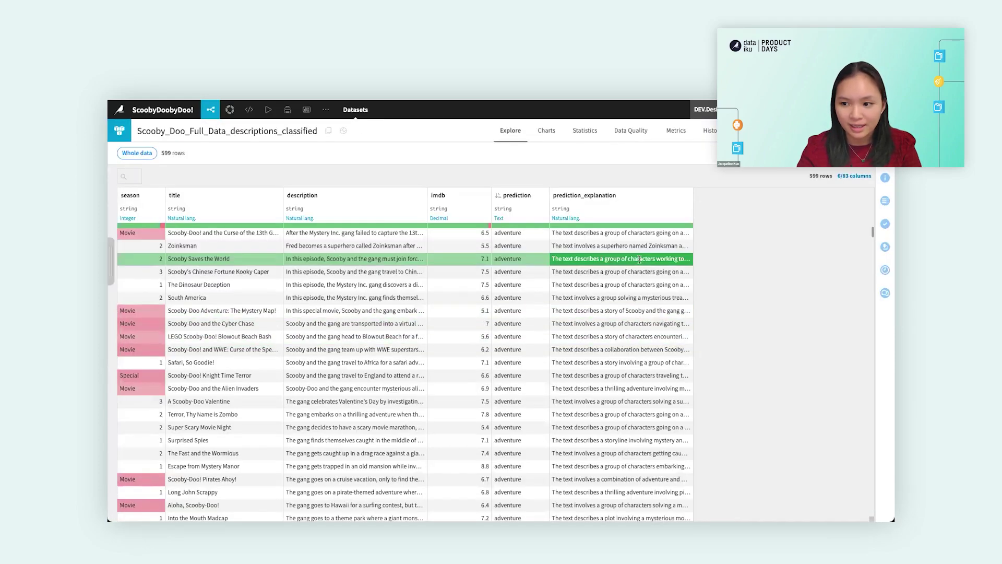
left_click(854, 177)
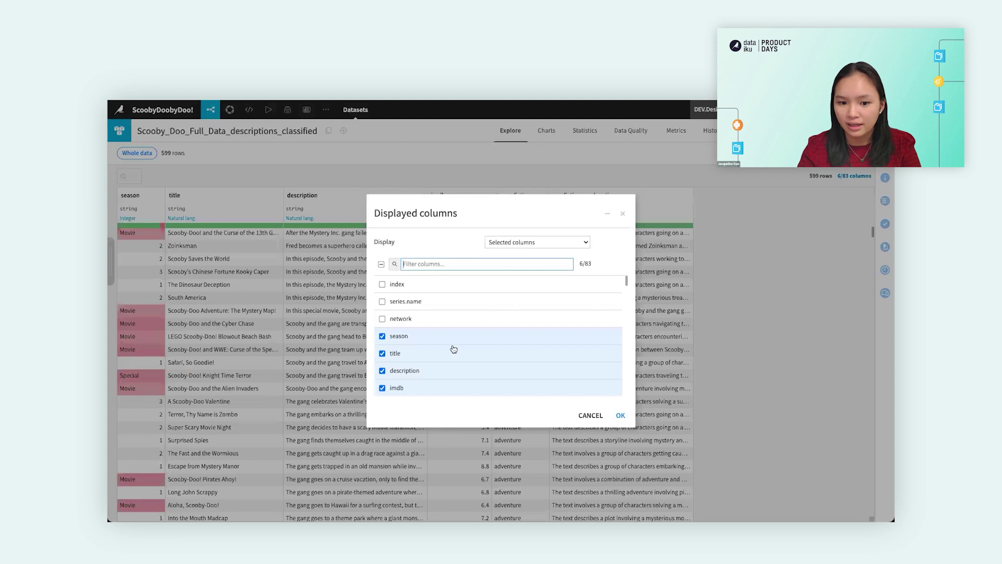
left_click(622, 214)
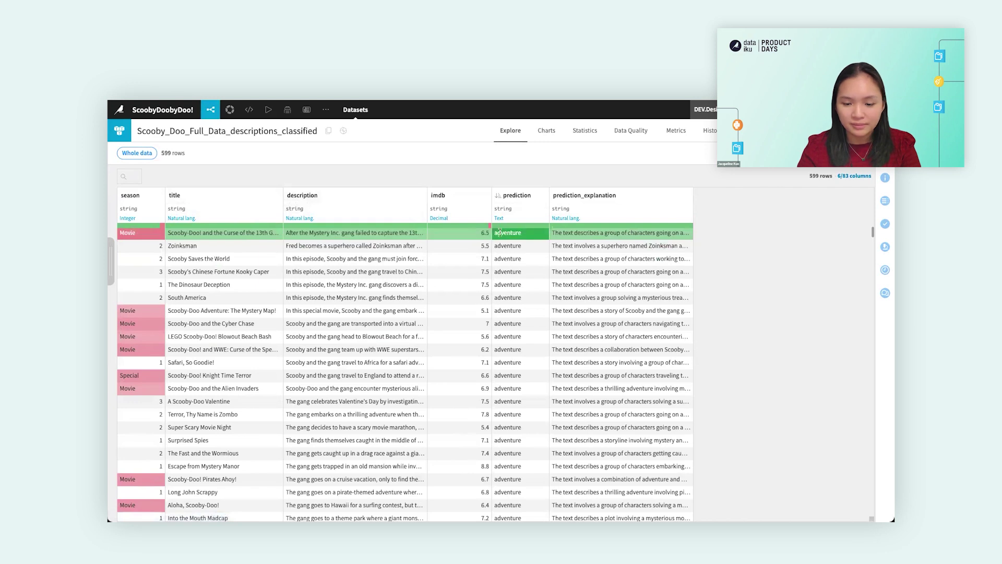
Sort the rows by prediction in descending order and analyze the prediction column's value distribution
left_click(510, 203)
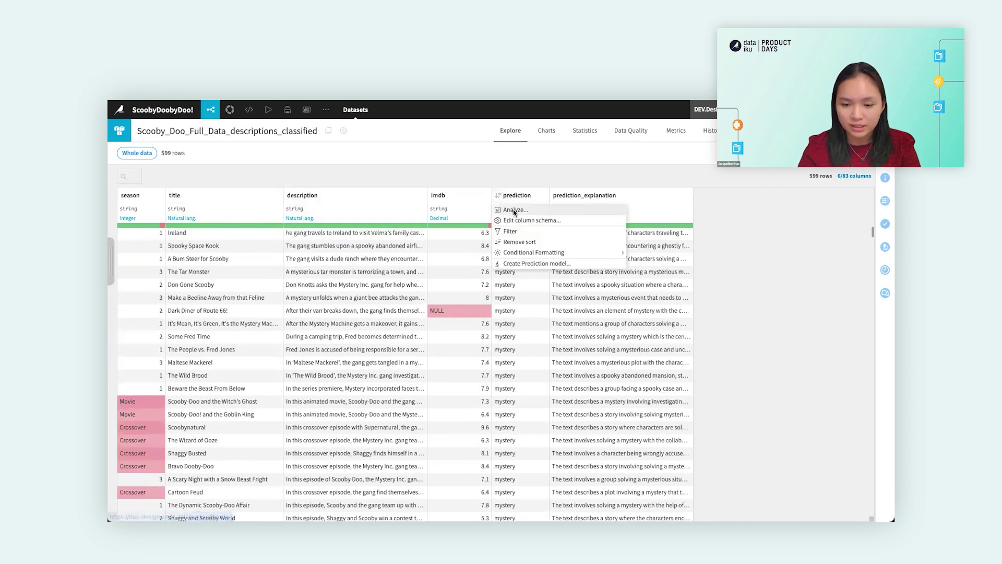
left_click(514, 211)
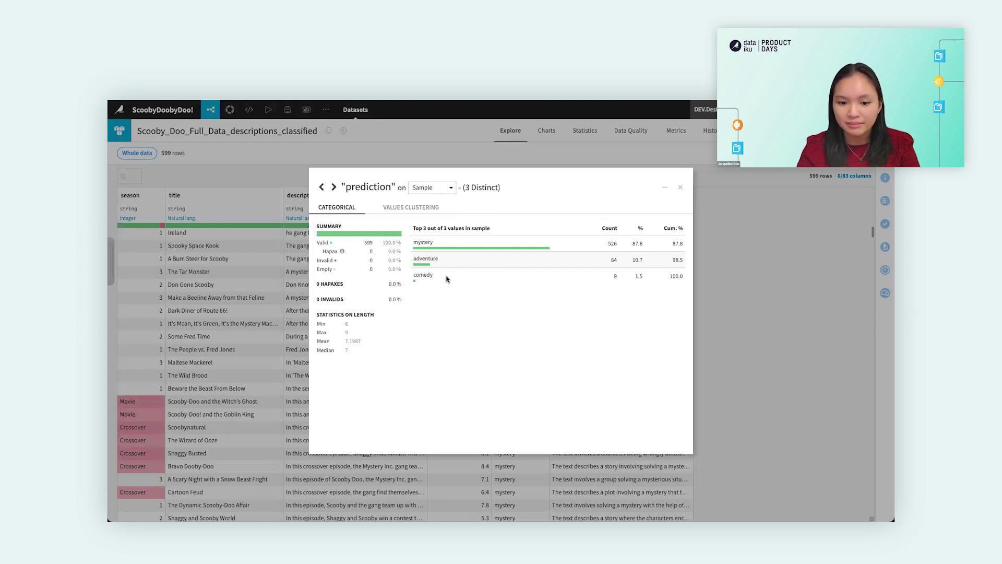
left_click(681, 189)
Filter the prediction column to show only the comedy rows
left_click(510, 195)
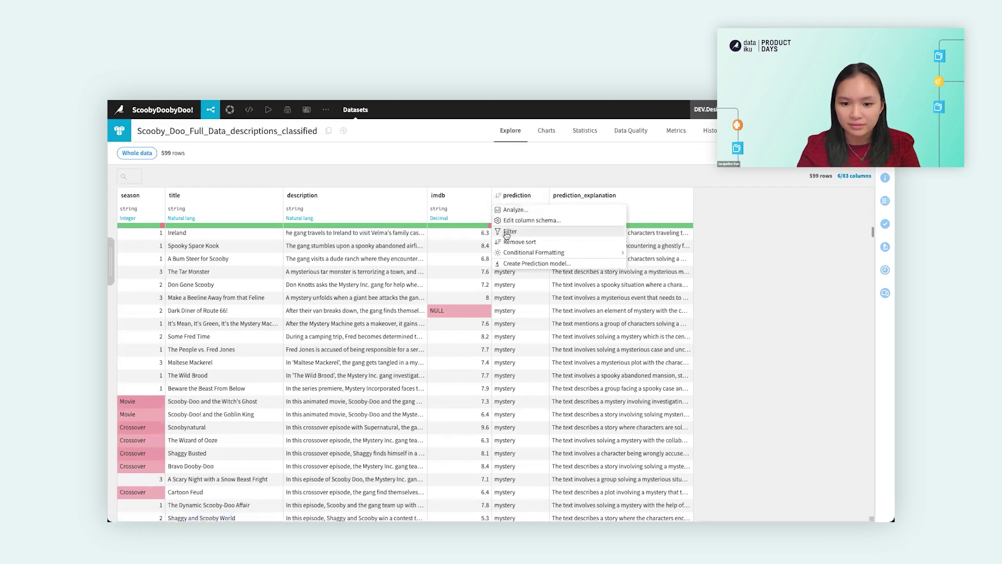
left_click(506, 233)
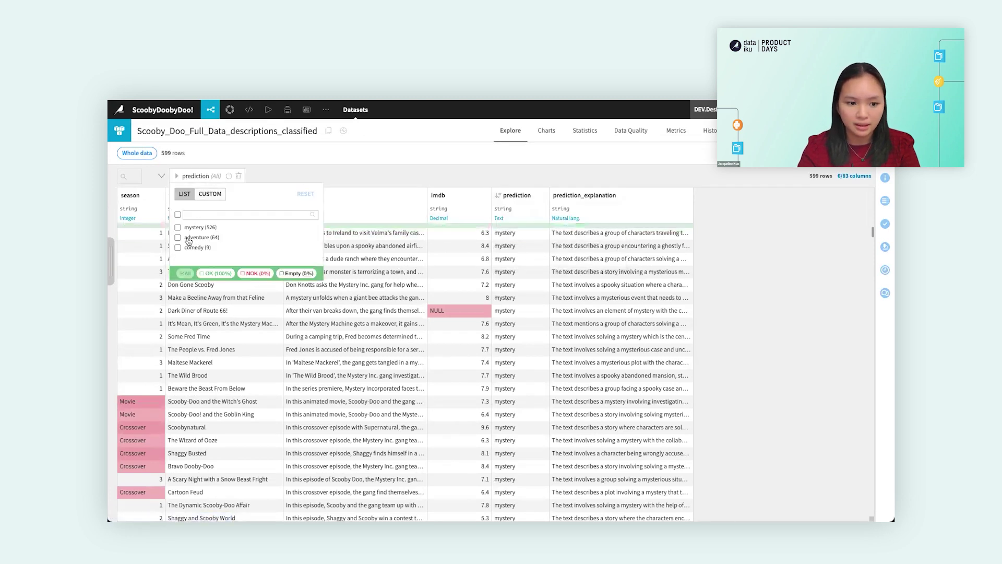
left_click(178, 248)
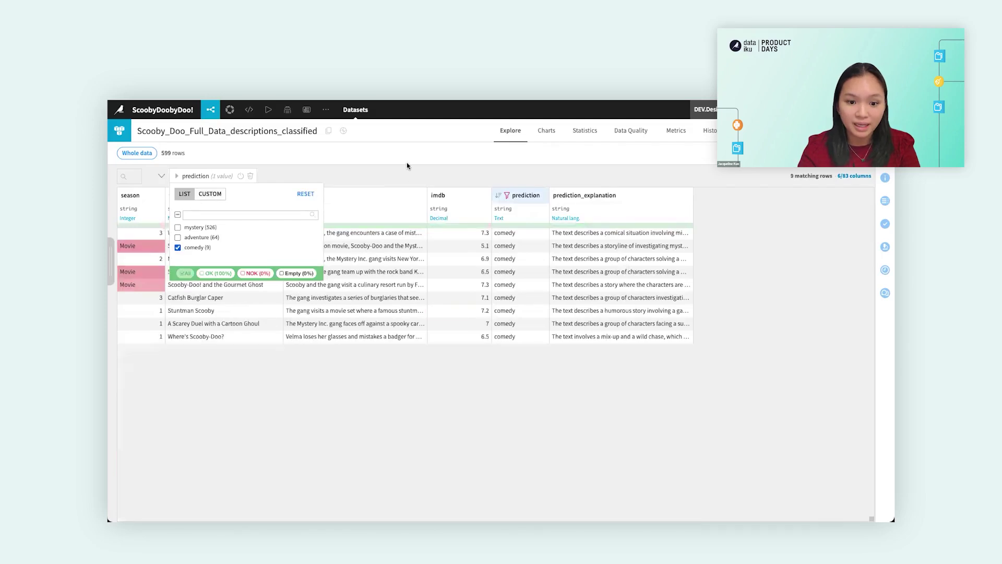
left_click(406, 171)
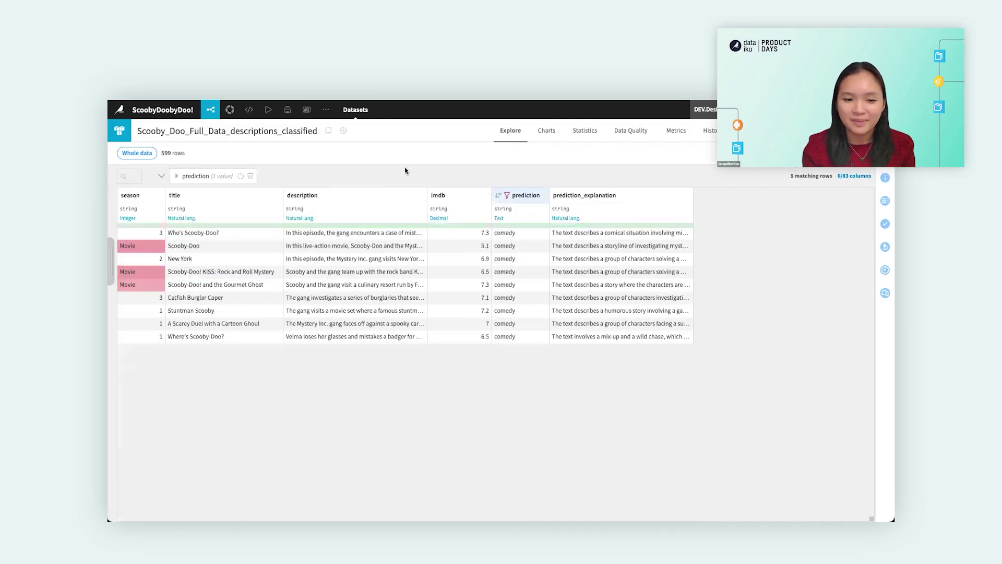
Widen the description column and read the comedy rows' descriptions and the prediction explanation for Scooby-Doo! and the Gourmet Ghost
left_click_drag(427, 207, 479, 209)
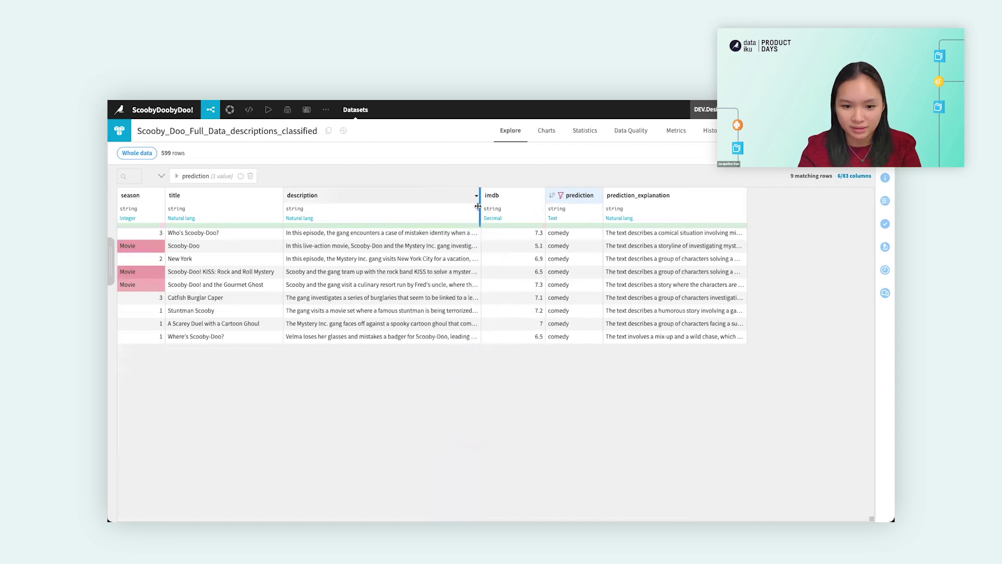
left_click(418, 230)
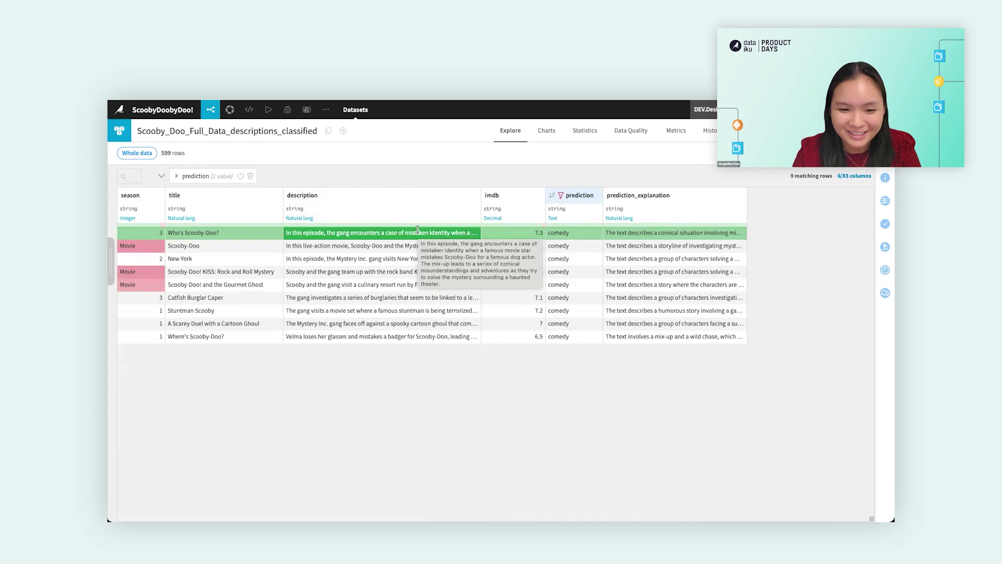
left_click(418, 246)
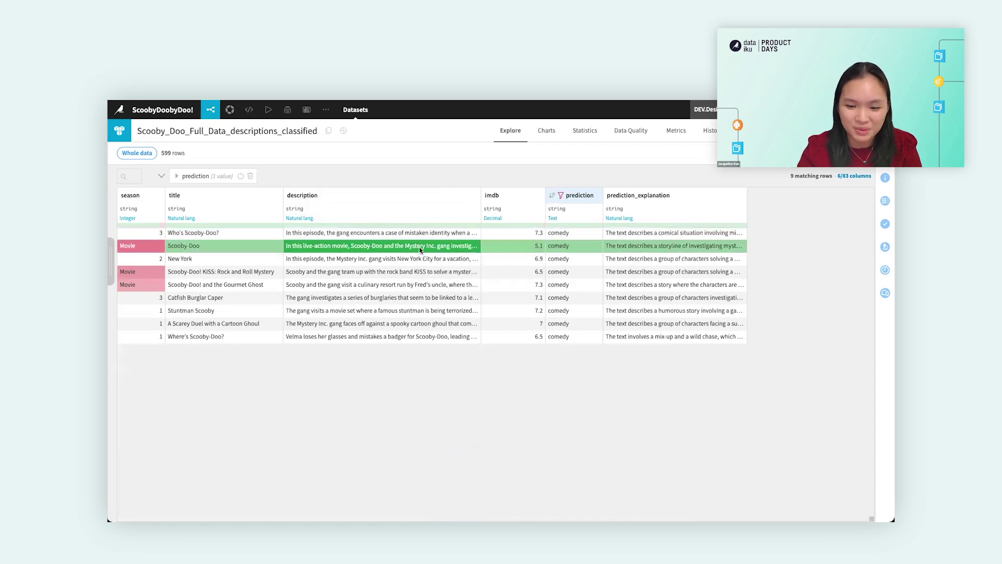
left_click(418, 255)
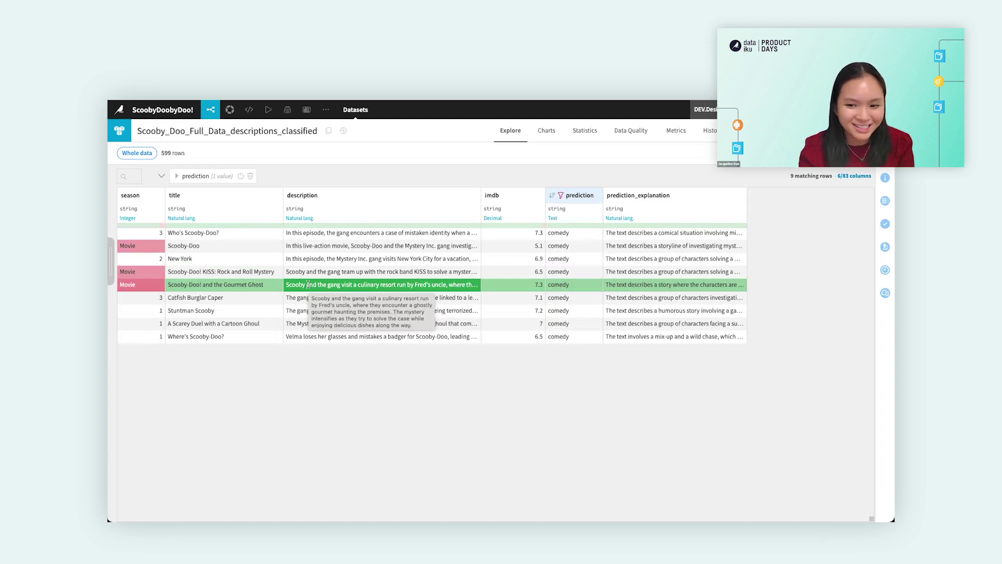
left_click(611, 285)
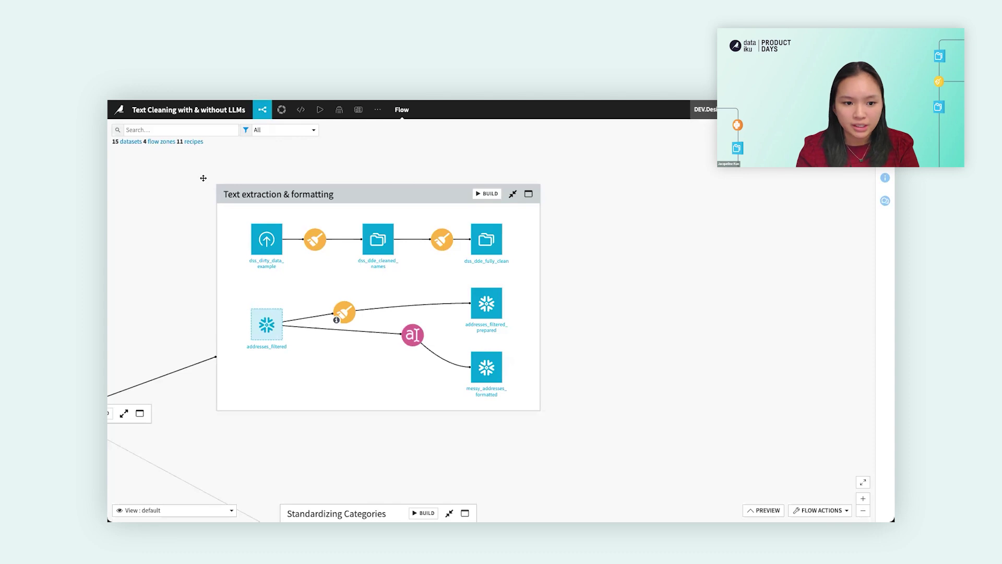
Open the Standardizing Categories zone from the project Flow
left_click_drag(174, 197, 242, 199)
scroll(238, 205, "down", 2)
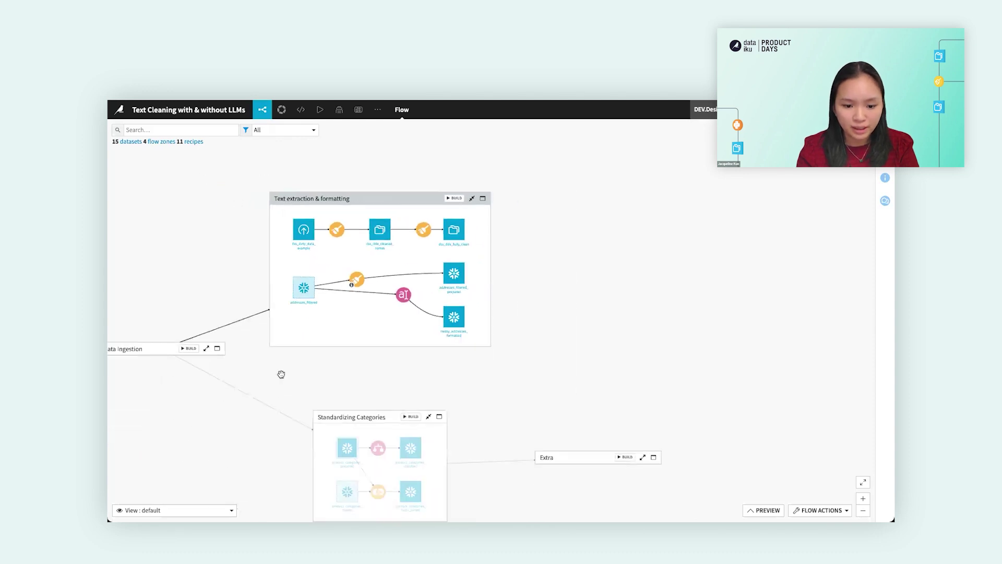
left_click_drag(375, 406, 391, 340)
left_click(404, 350)
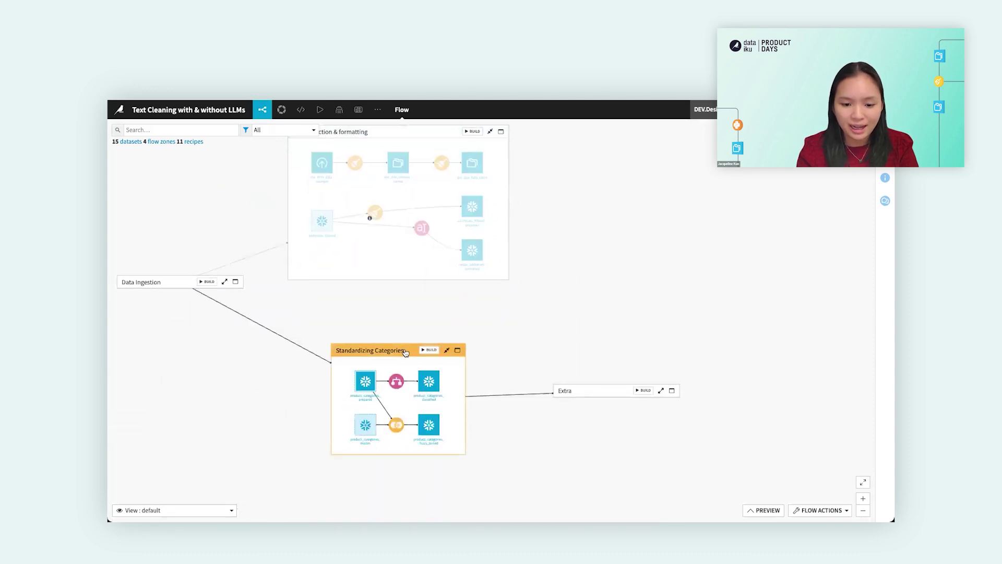
left_click(447, 350)
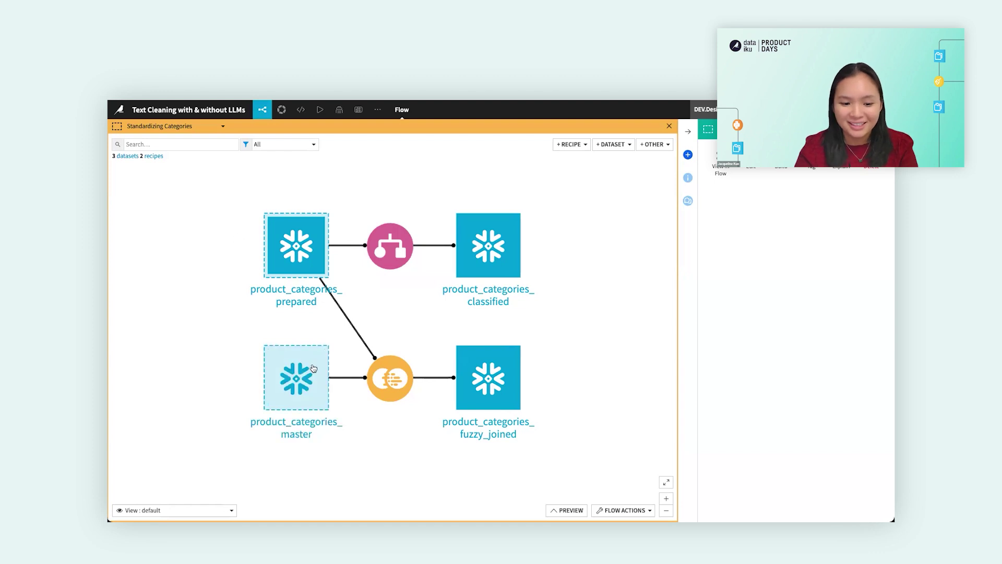
Check the fuzzy join's connections, open the product_categories_prepared dataset and read through its category values
left_click(298, 254)
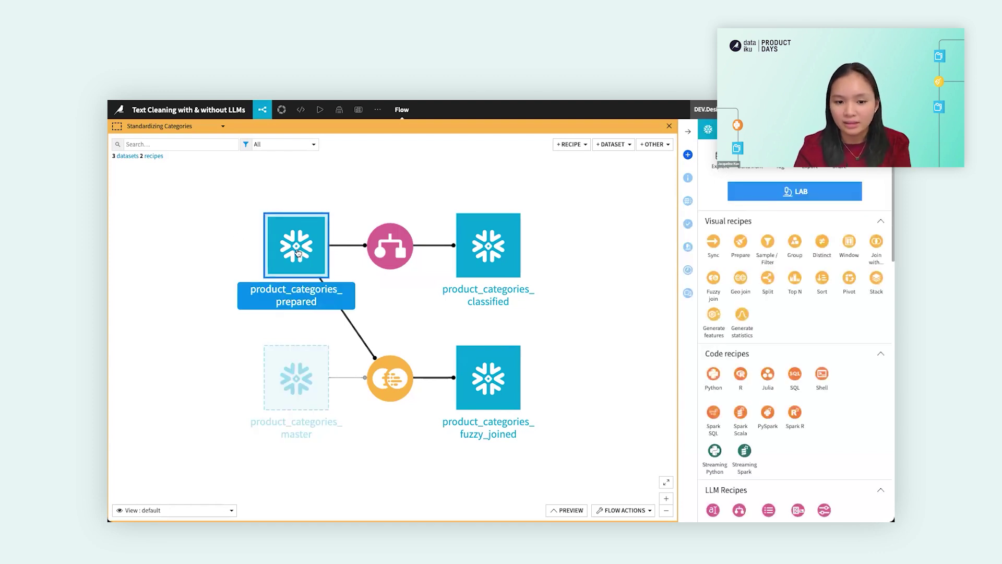
left_click(389, 373)
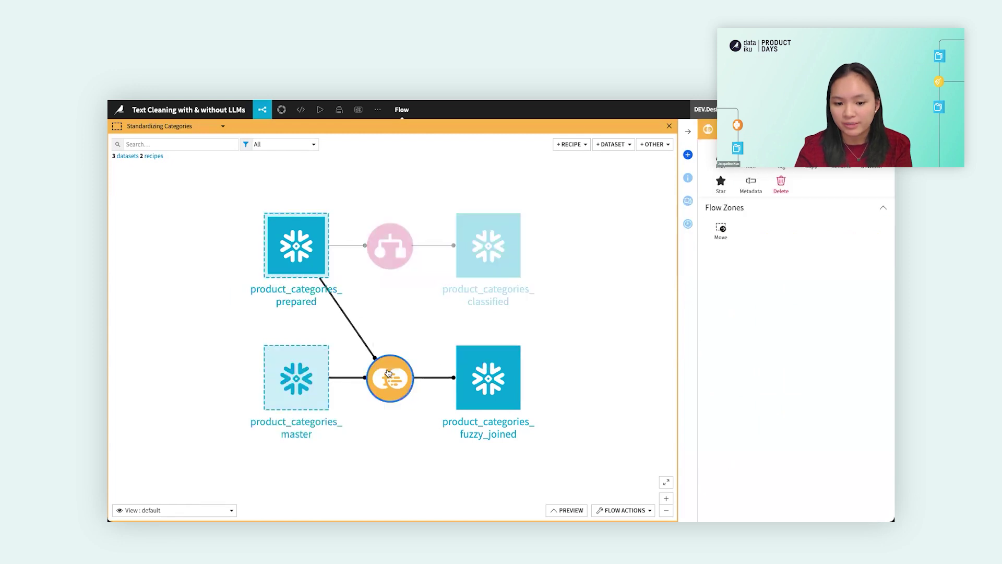
left_click(302, 271)
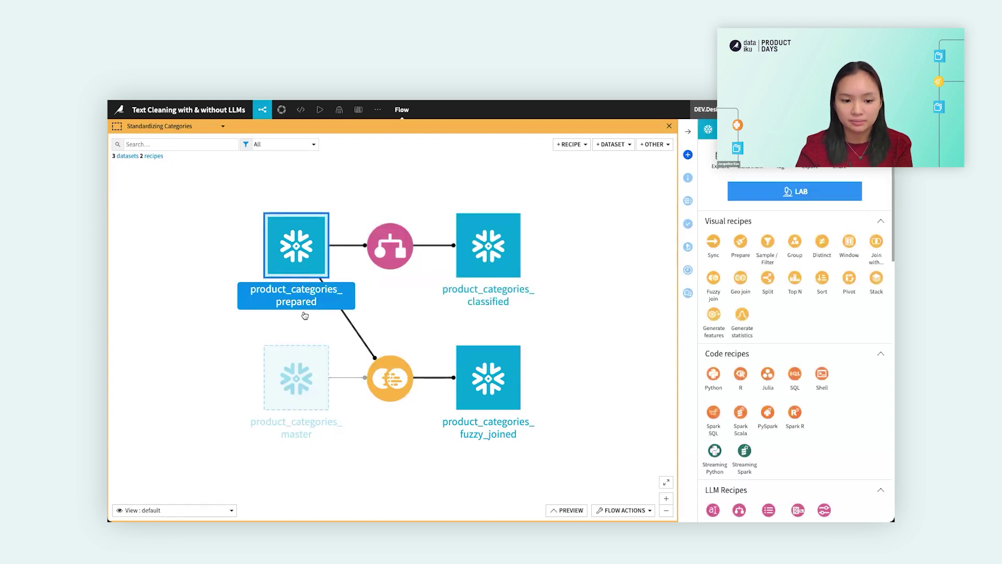
double_click(289, 254)
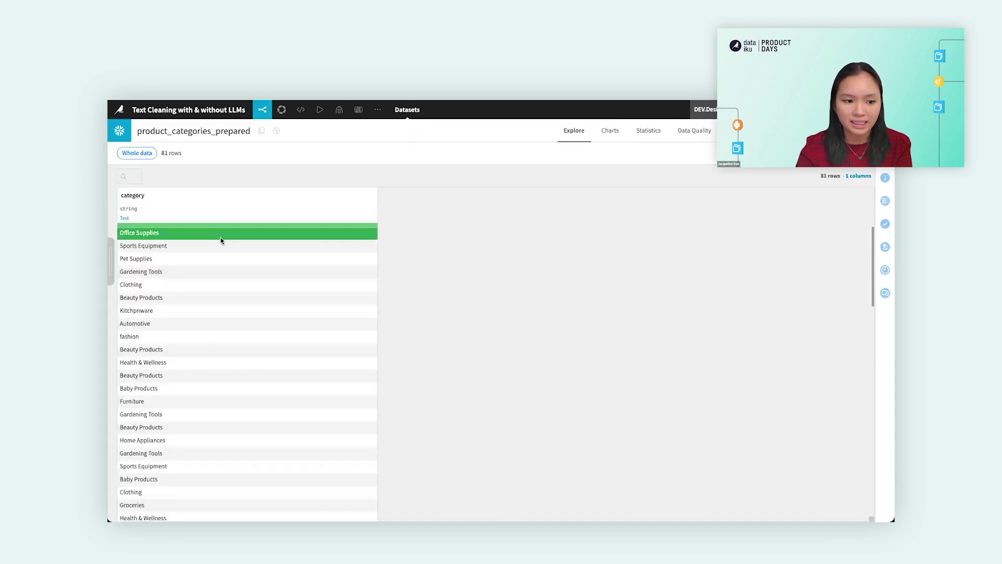
scroll(214, 284, "down", 3)
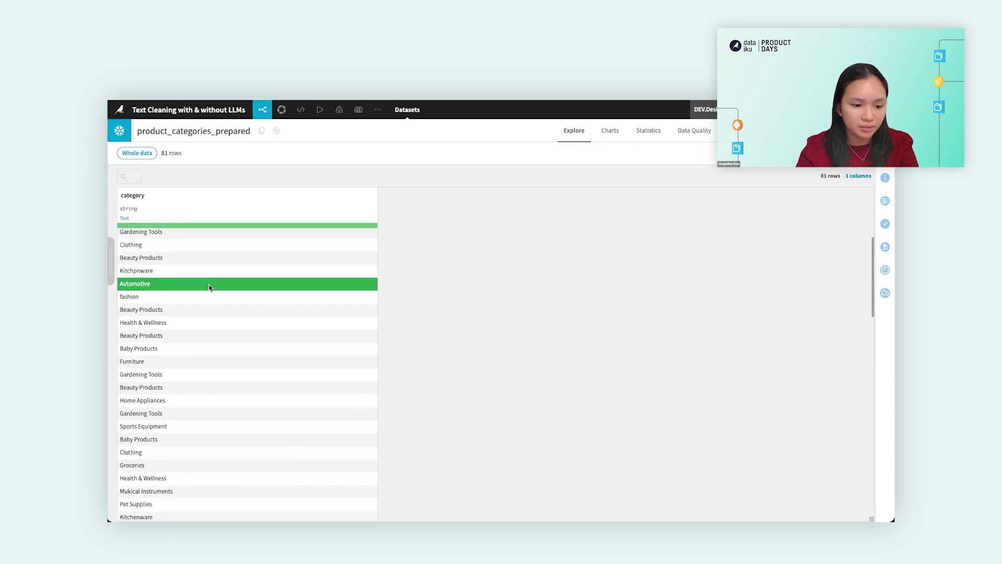
scroll(131, 310, "down", 1)
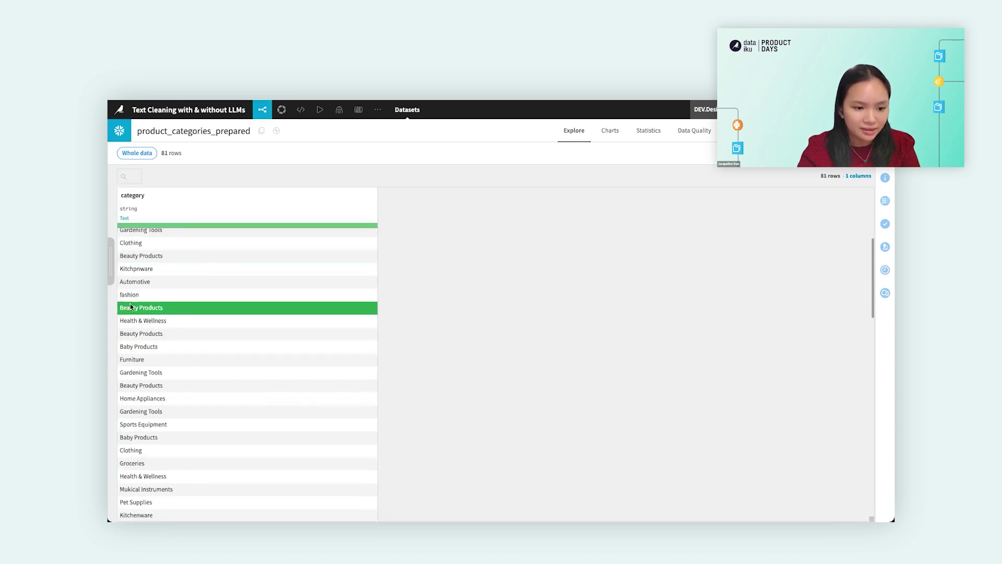
scroll(141, 384, "down", 3)
scroll(144, 387, "down", 2)
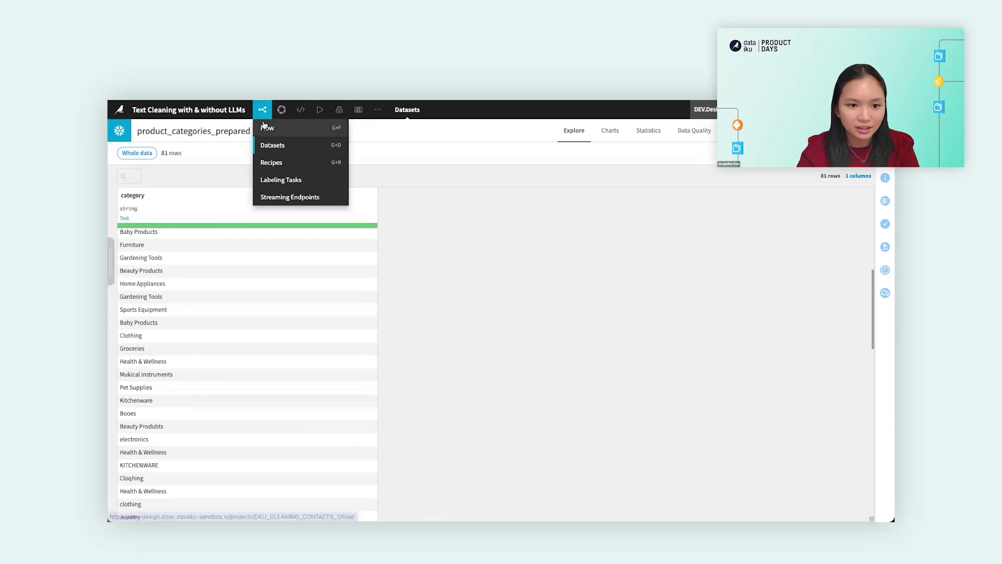
Return to the Flow and open the product_categories_master dataset to review its list of standard categories
left_click(269, 125)
double_click(298, 369)
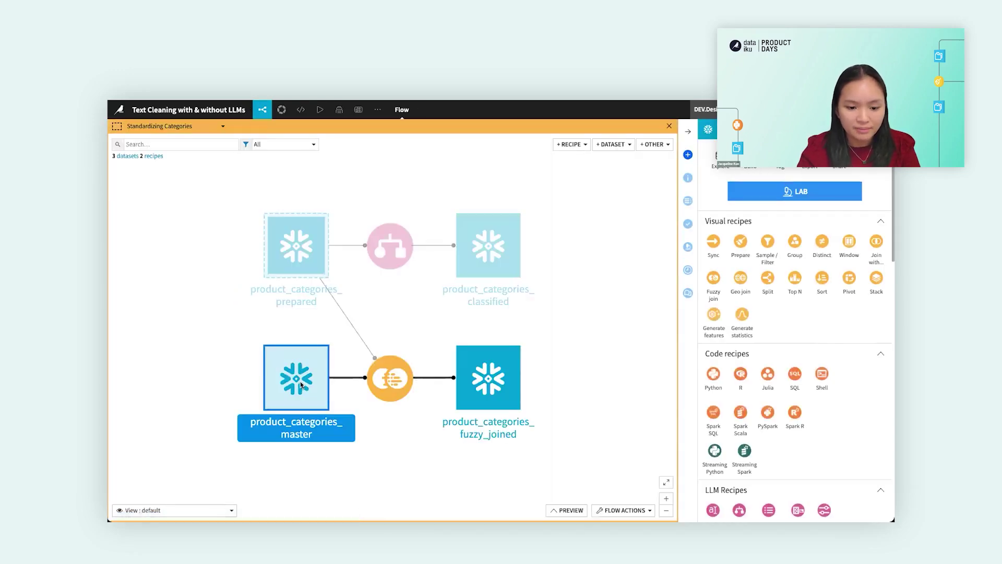
left_click(180, 246)
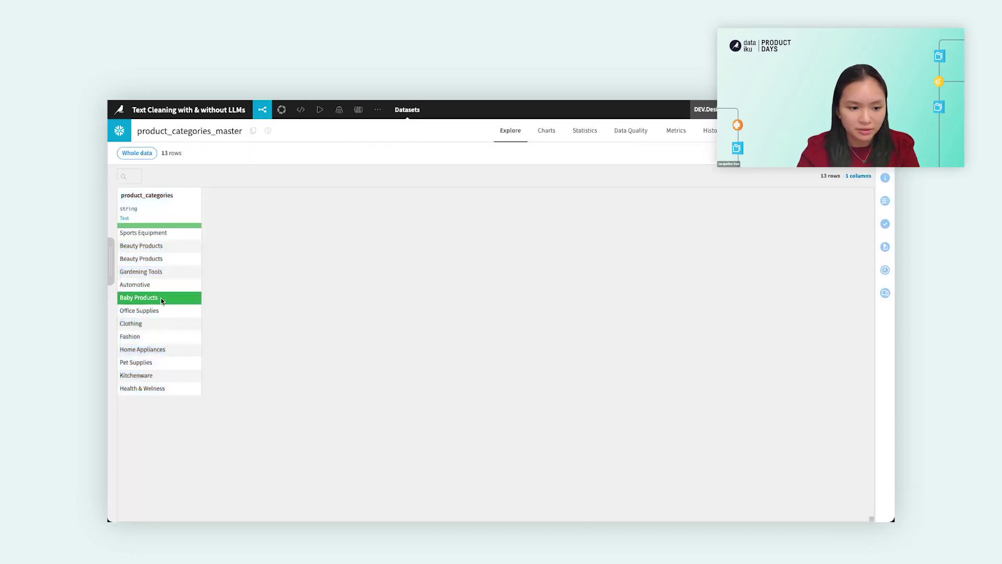
Return to the Flow, locate the fuzzy join recipe and open its output dataset product_categories_fuzzy_joined
mouse_move(262, 110)
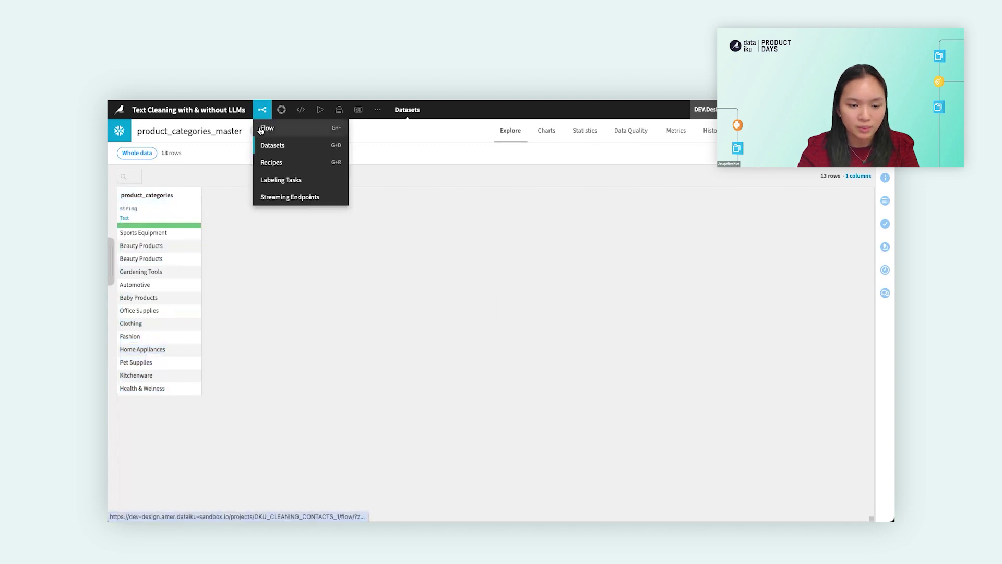
left_click(267, 126)
left_click(374, 378)
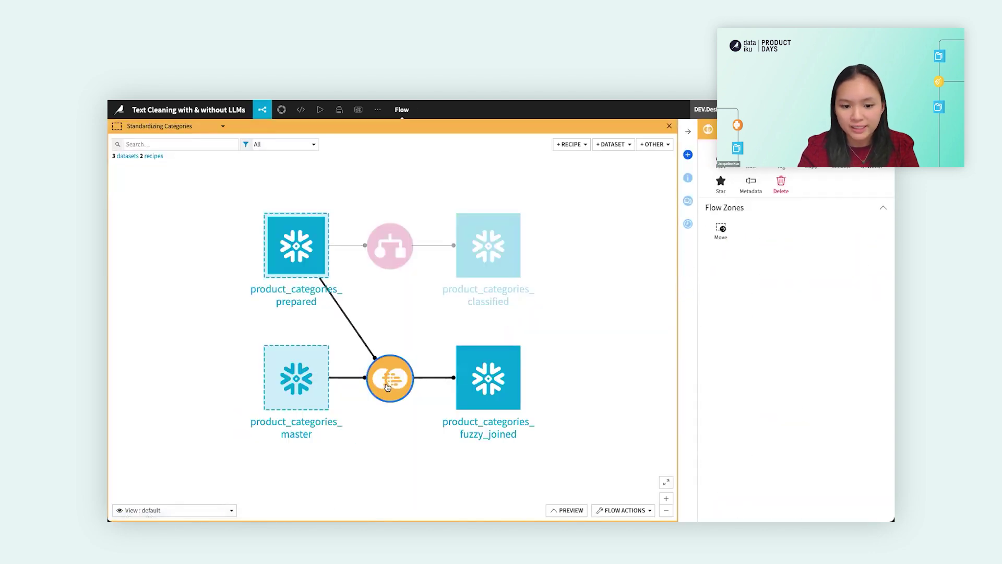
double_click(493, 389)
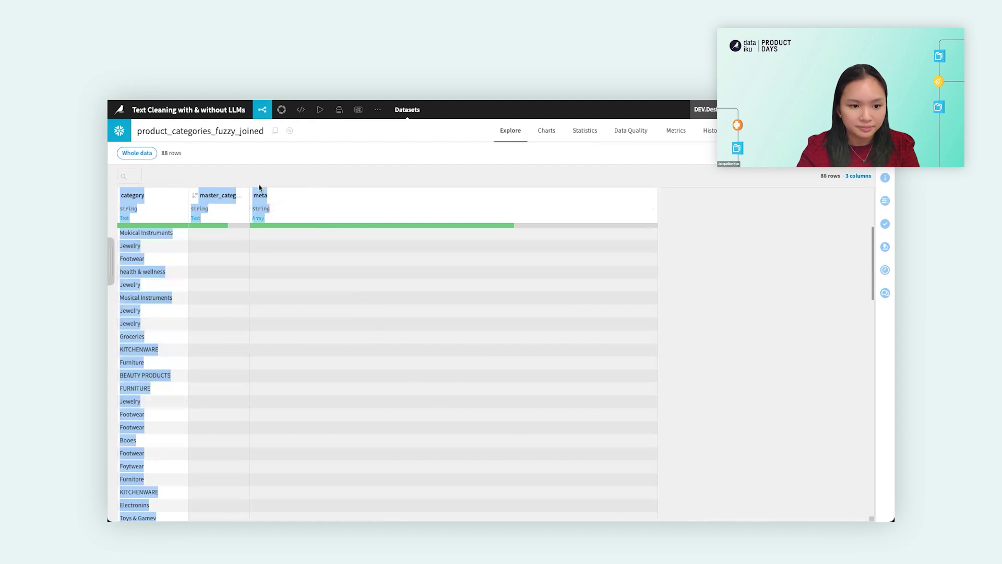
Sort the rows by master_category in ascending order and compare the original categories with their matched master categories
left_click(196, 196)
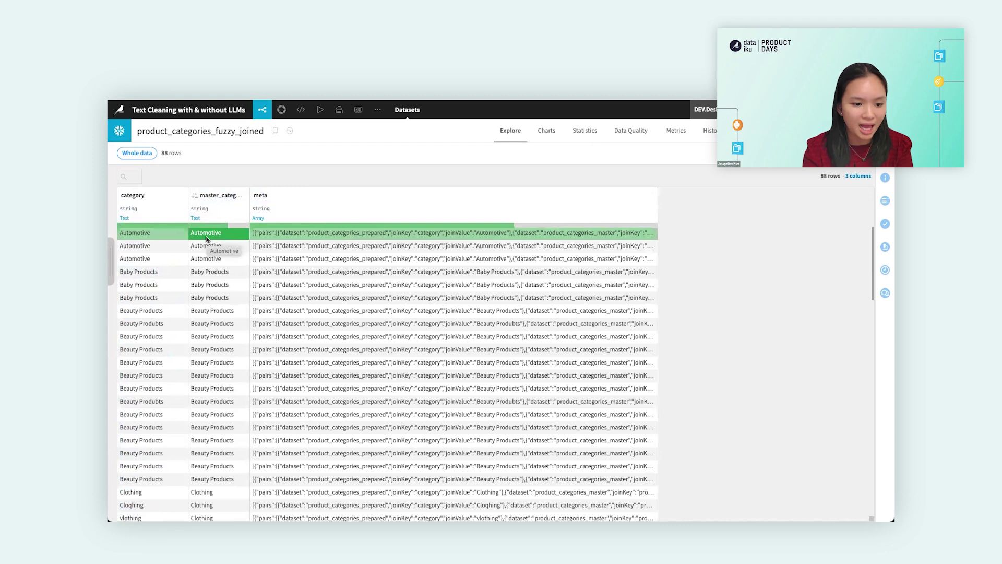
scroll(208, 261, "down", 2)
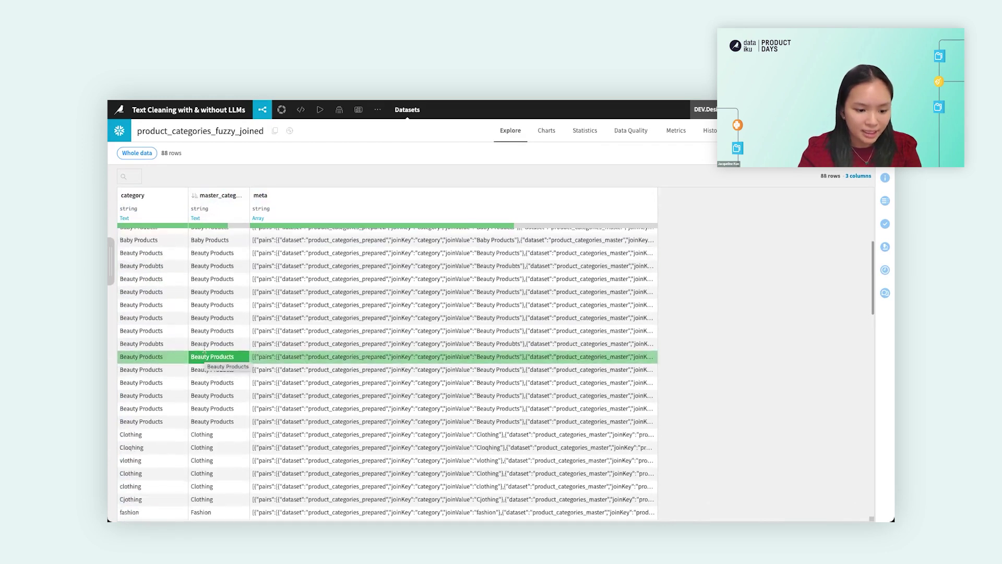
scroll(172, 444, "down", 1)
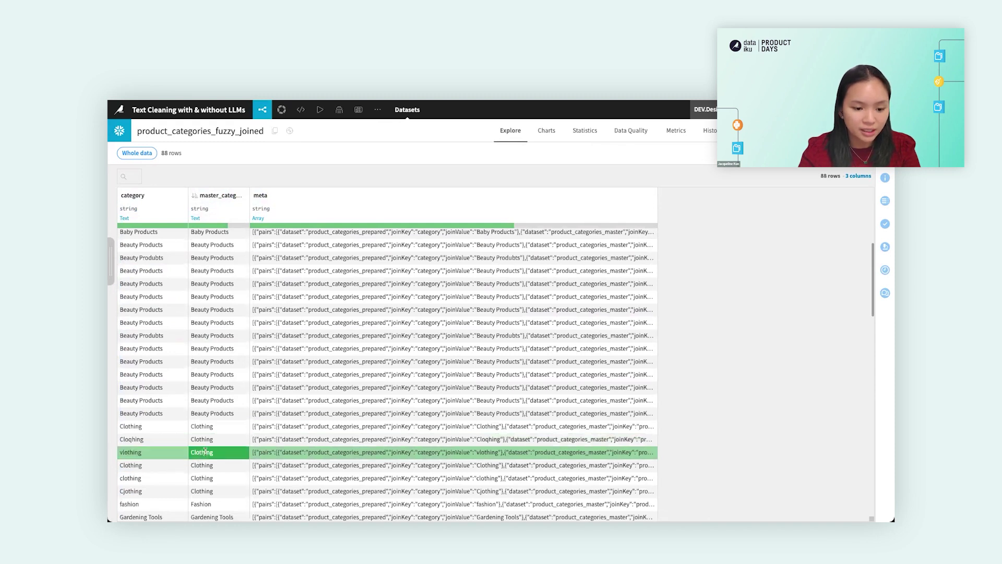
scroll(209, 454, "down", 2)
scroll(212, 457, "down", 2)
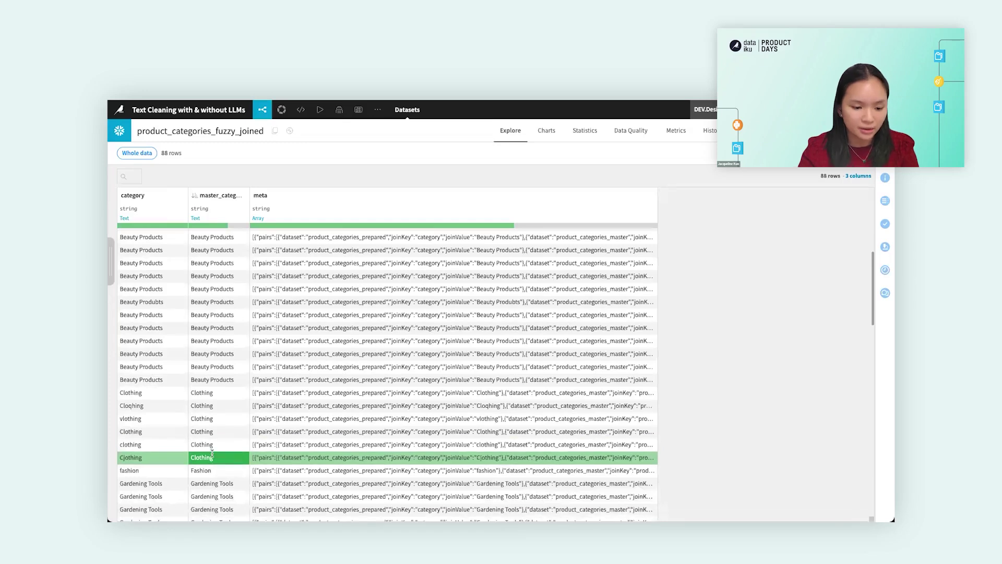
scroll(212, 454, "down", 1)
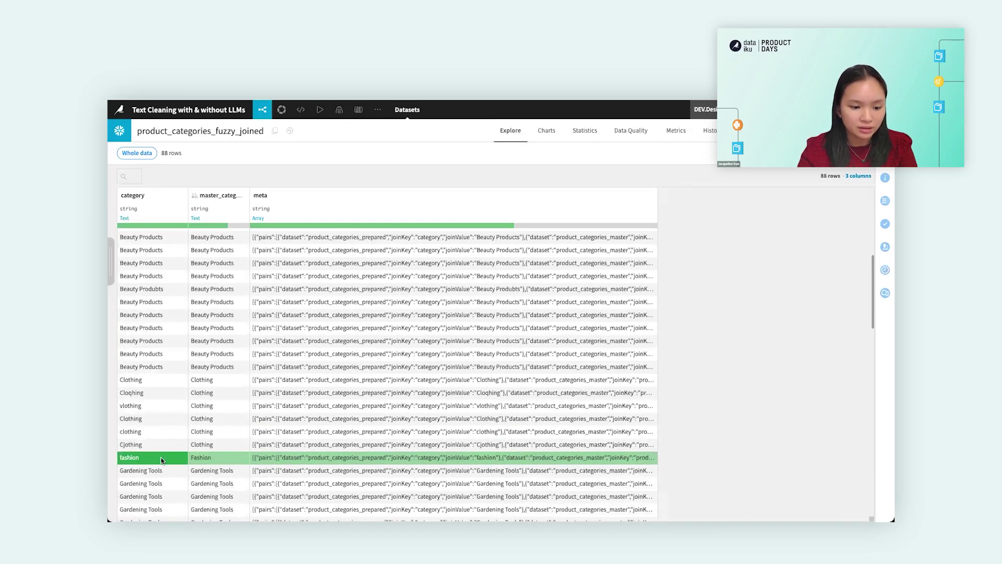
Remove the sort on master_category and examine the categories that have no master match
left_click(207, 194)
left_click(201, 242)
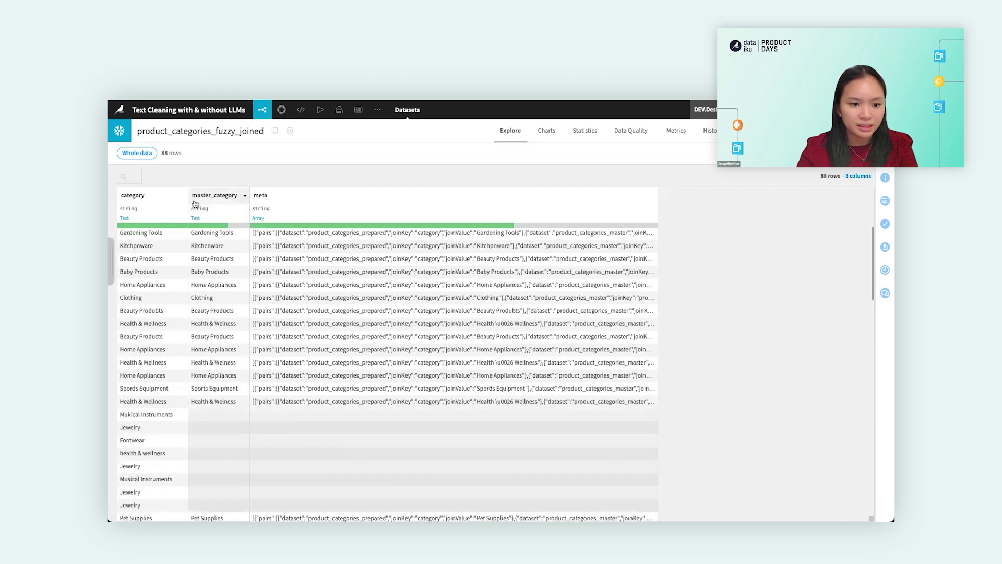
left_click(195, 196)
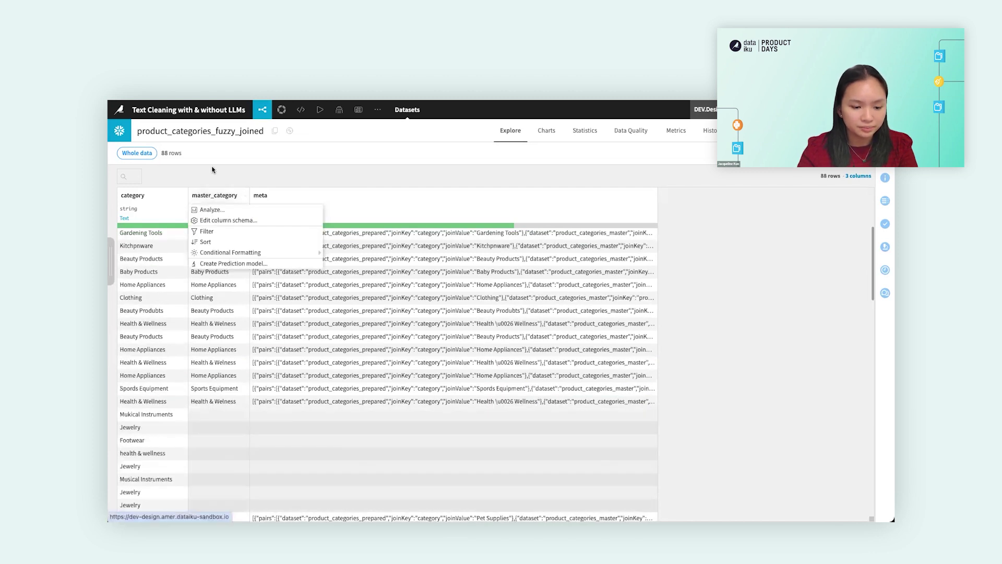
scroll(220, 340, "down", 2)
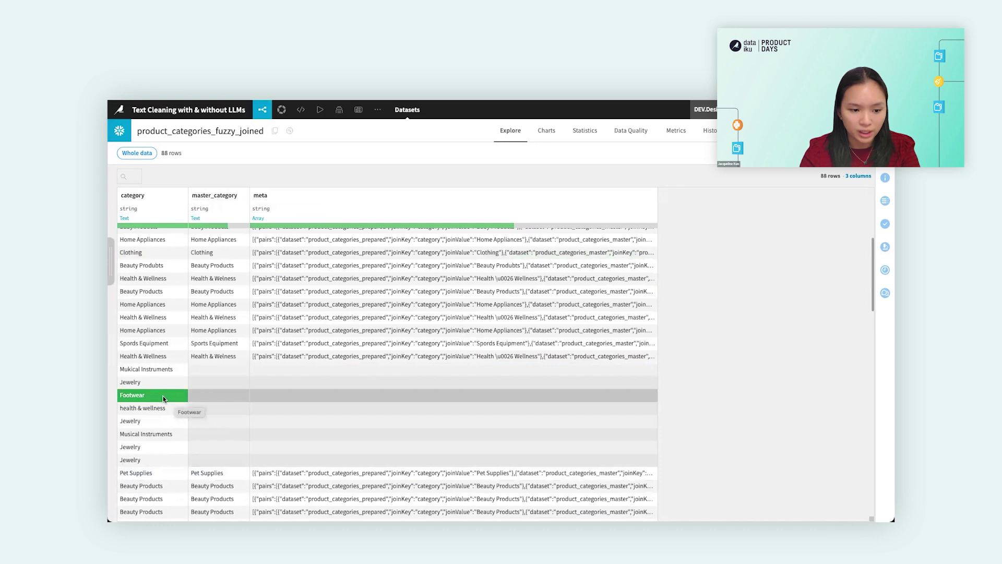
scroll(207, 404, "down", 1)
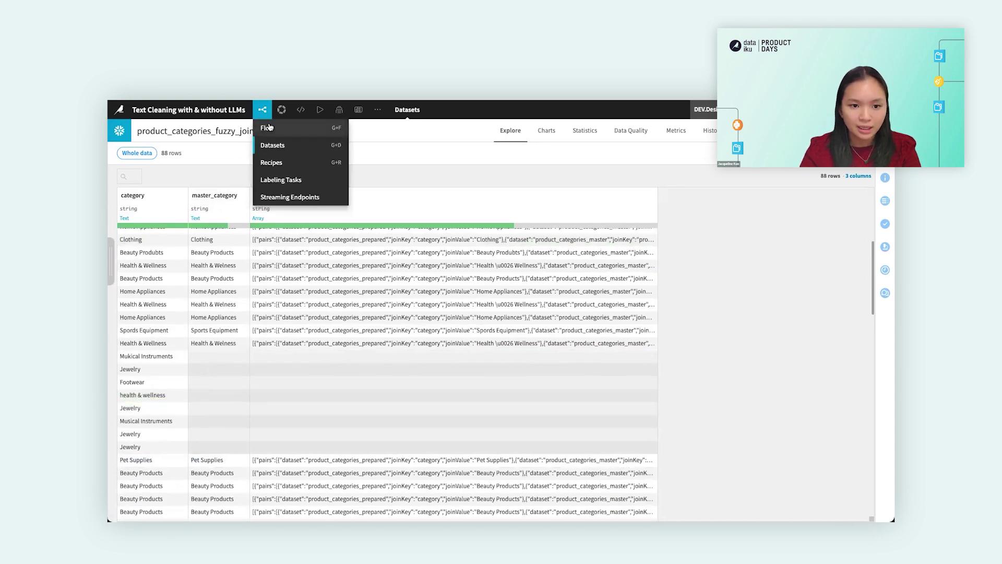
Open the LLM classification recipe for product_categories_classified from the Flow and review its model, classes and example
left_click(267, 128)
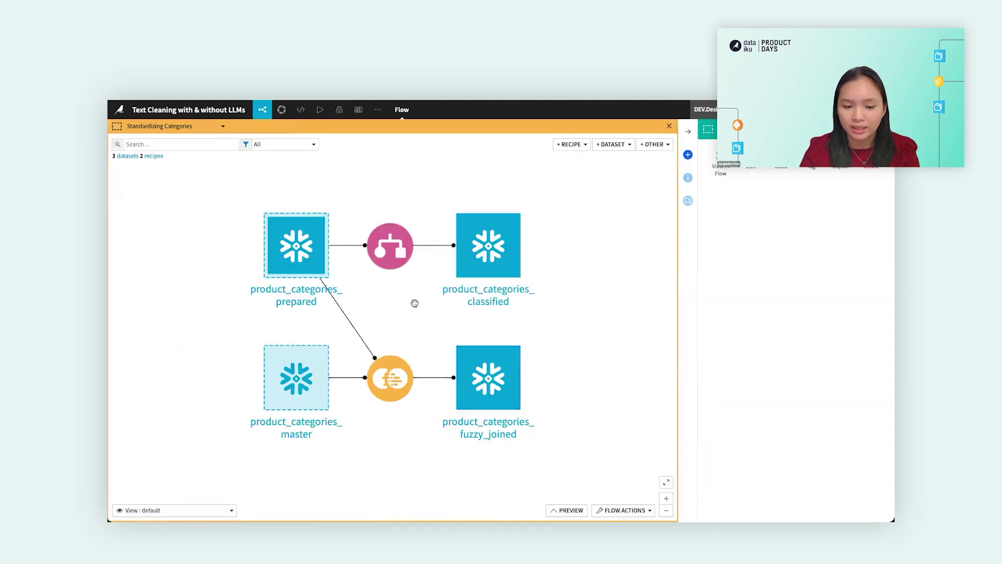
left_click(394, 247)
double_click(395, 247)
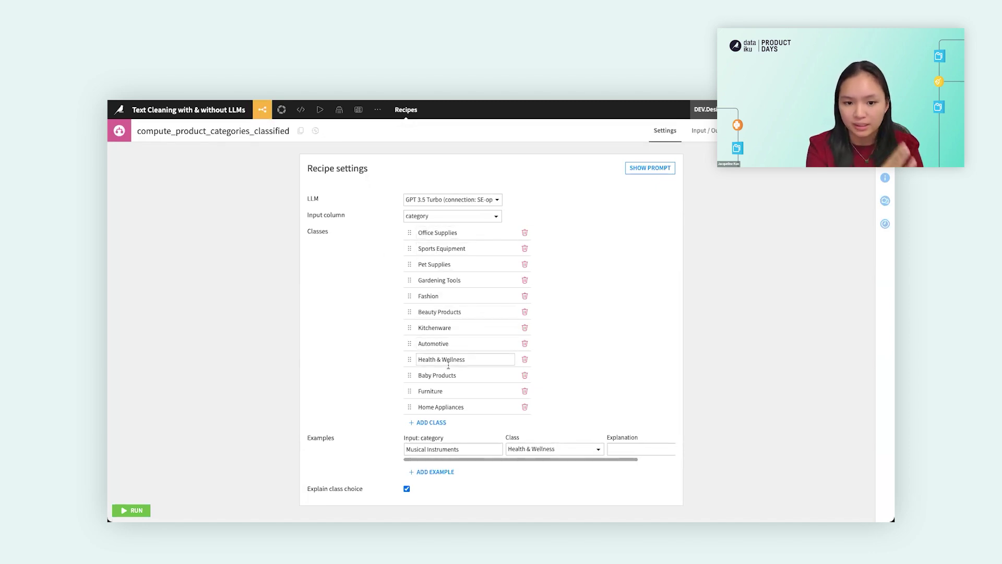
Return to the Flow and open the product_categories_classified dataset
mouse_move(262, 111)
left_click(292, 127)
left_click(476, 246)
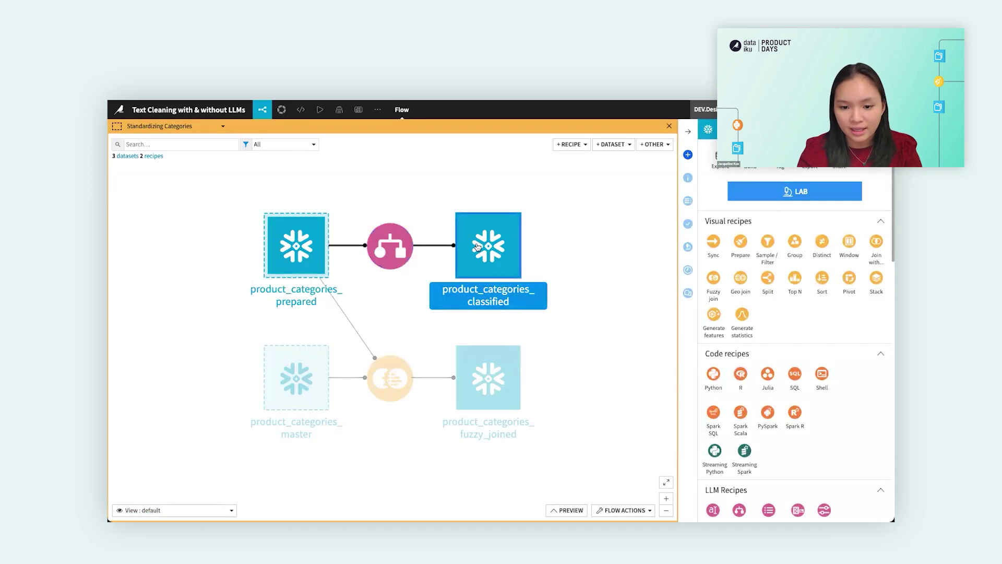
double_click(476, 247)
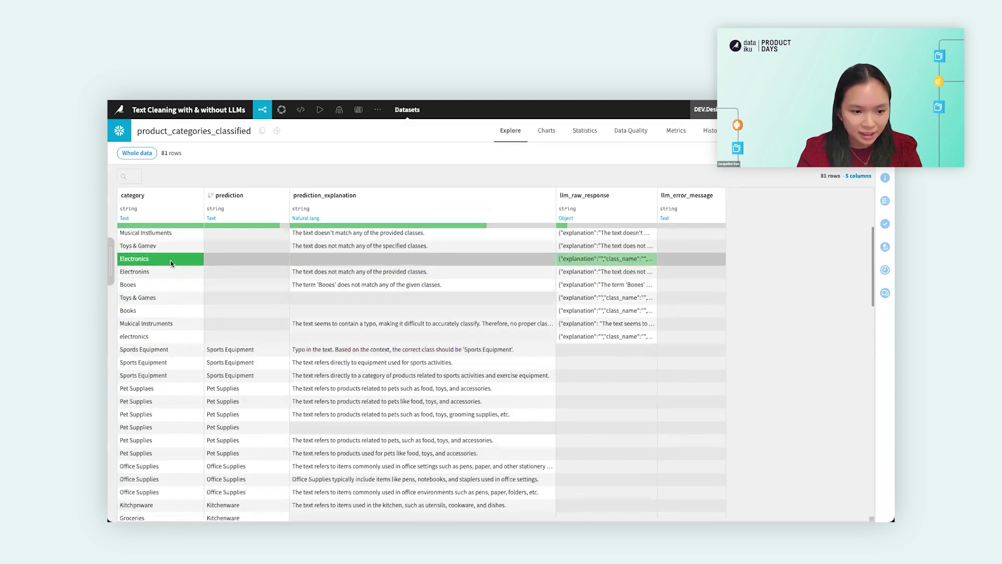
Compare the original categories with the LLM's predictions and explanations, from Kitchenware through Health & Wellness to Fashion
scroll(180, 291, "down", 3)
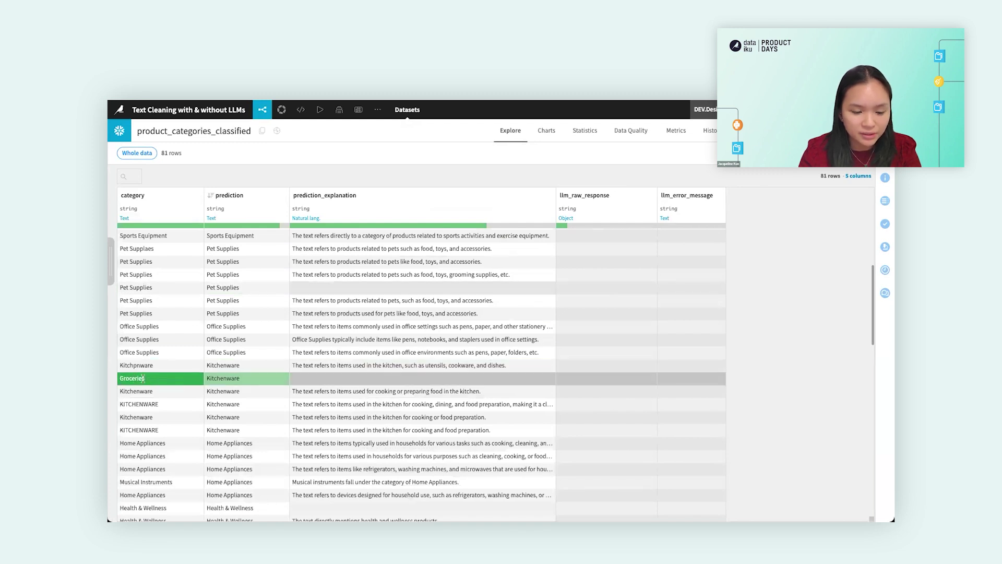
scroll(231, 380, "down", 2)
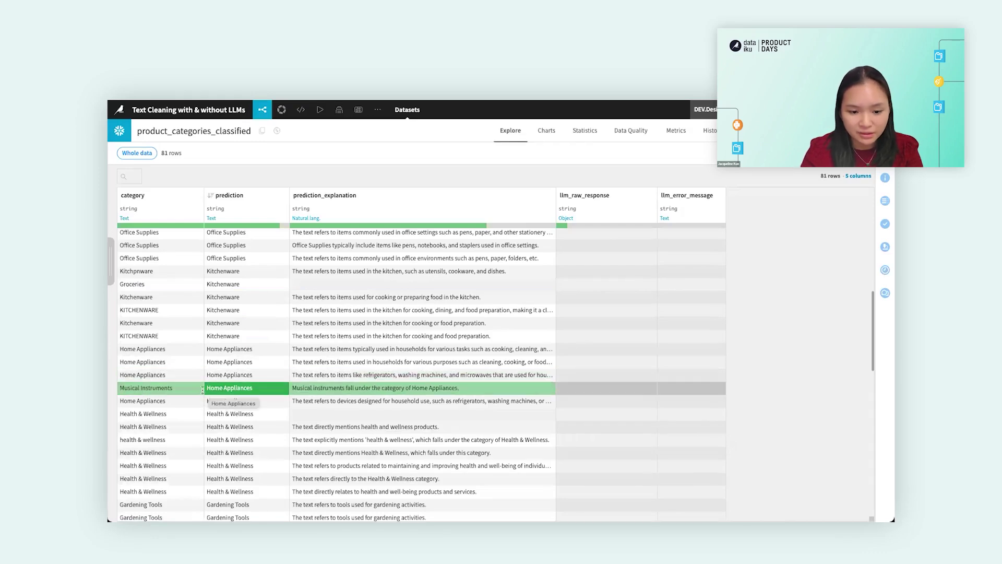
scroll(209, 390, "down", 2)
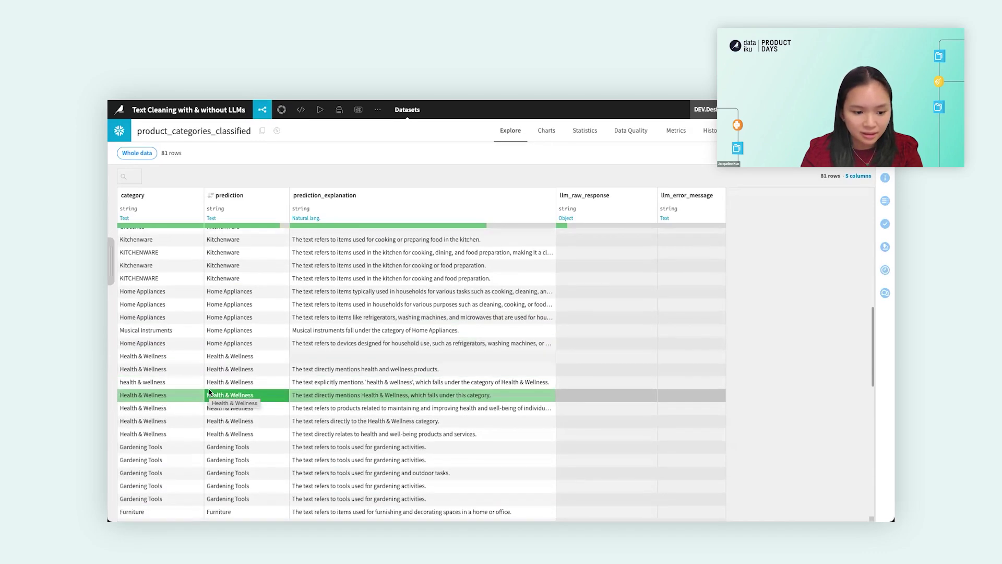
scroll(209, 390, "down", 2)
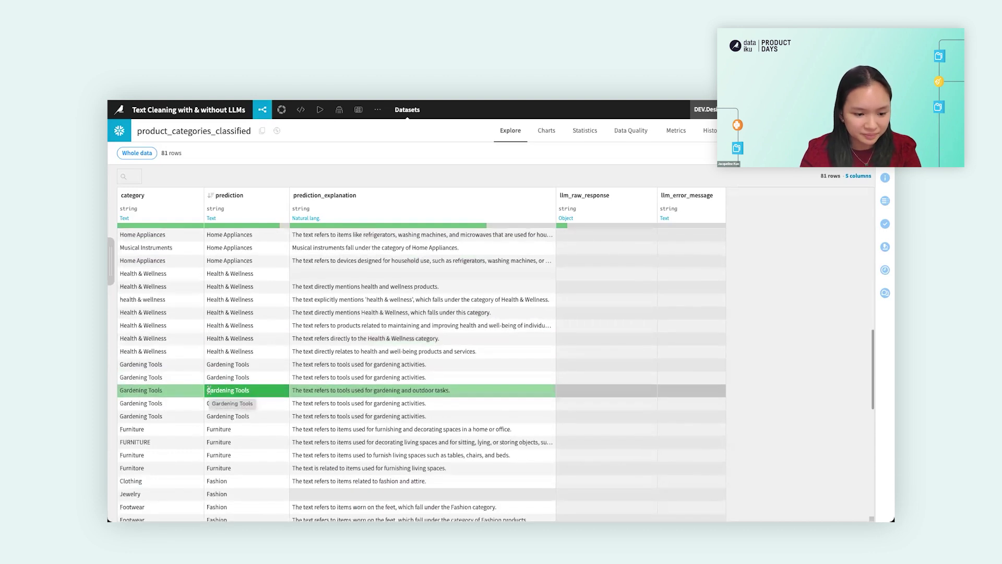
scroll(162, 449, "down", 1)
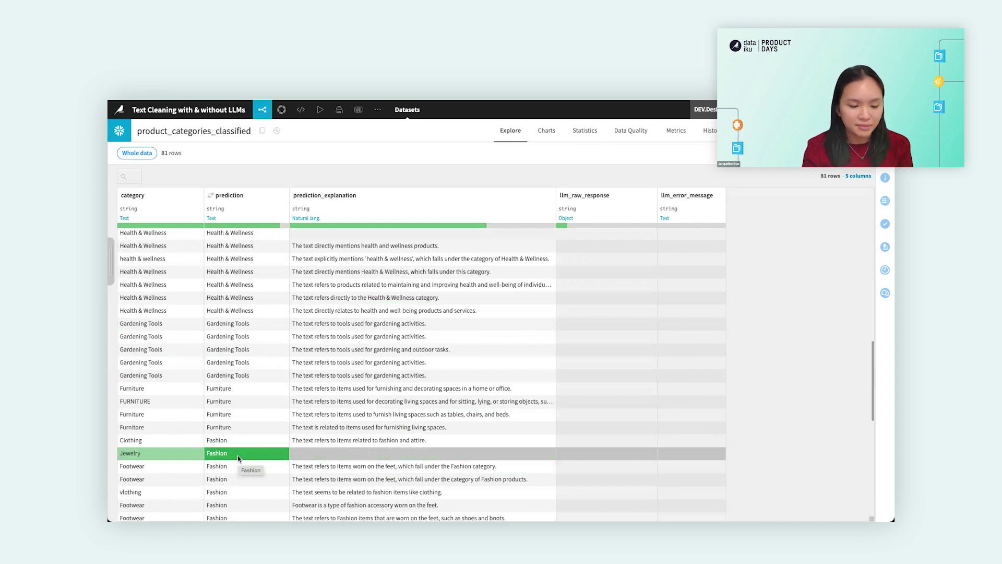
scroll(239, 454, "down", 1)
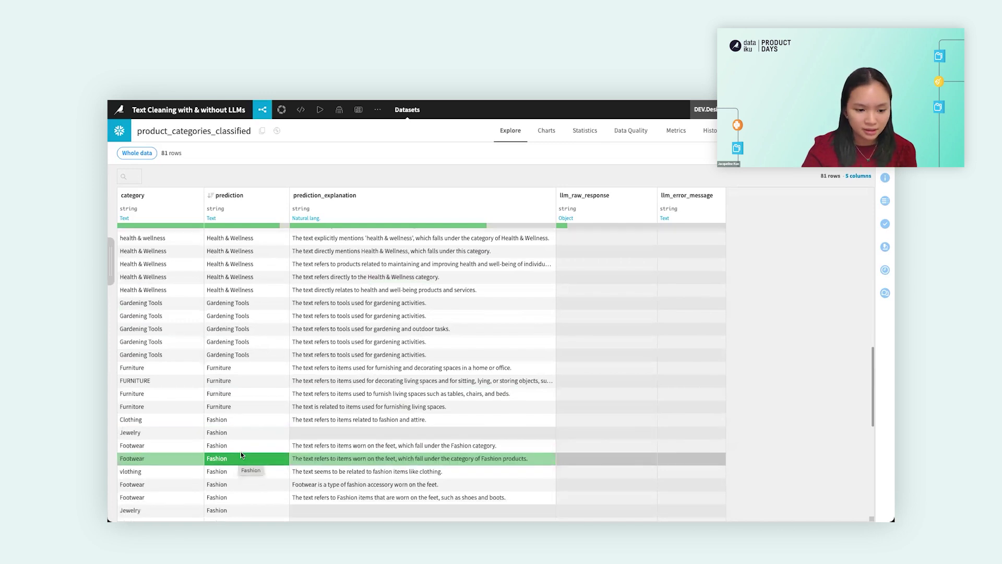
scroll(240, 455, "down", 1)
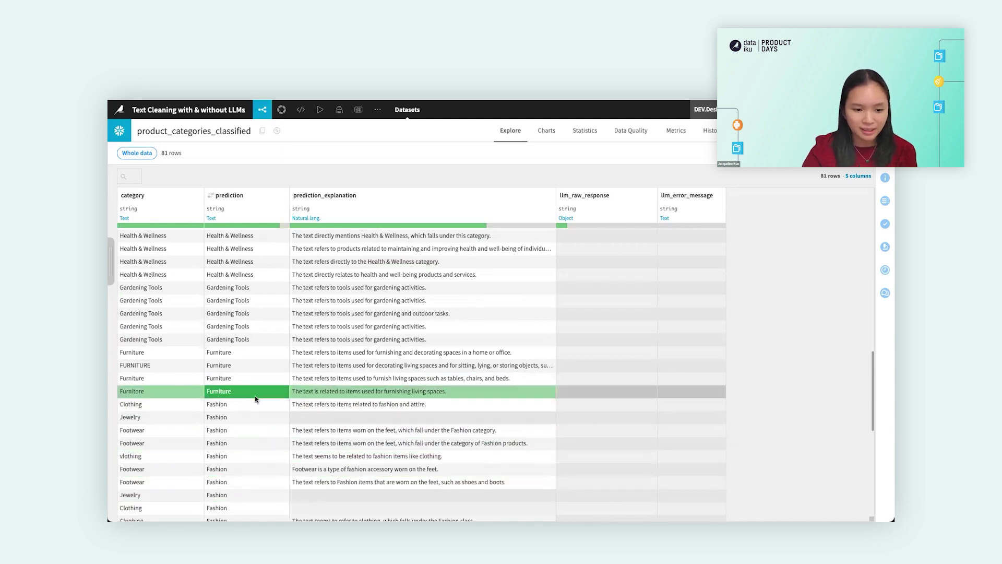
Compare the categories that received no prediction with the classified rows from Sports Equipment down to Health & Wellness
scroll(255, 399, "up", 4)
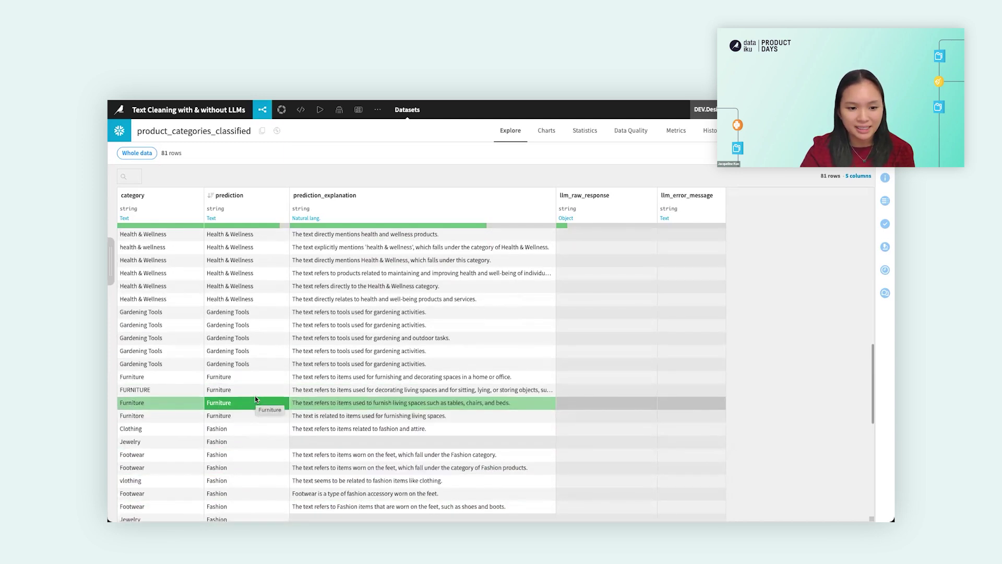
scroll(254, 395, "up", 15)
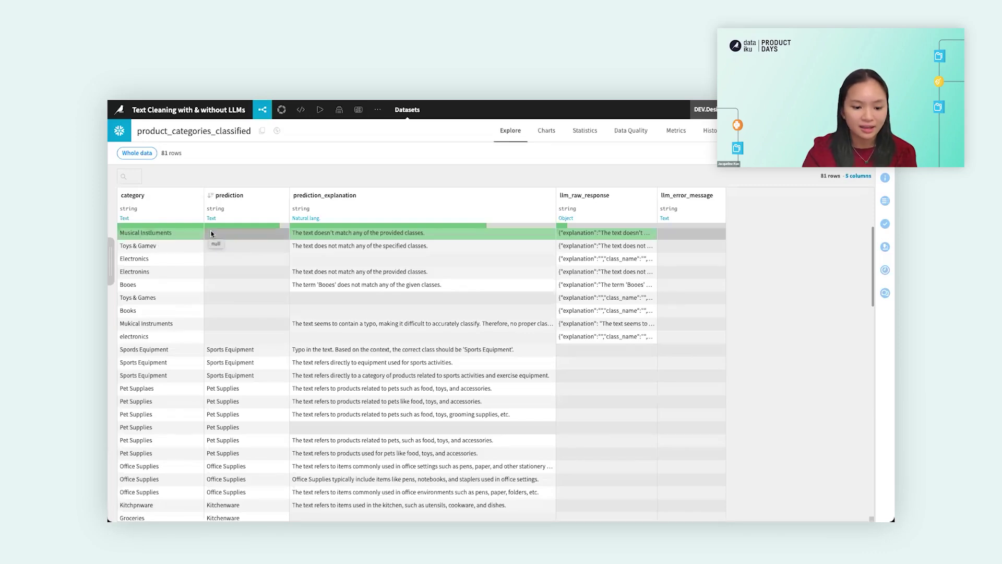
scroll(255, 295, "down", 5)
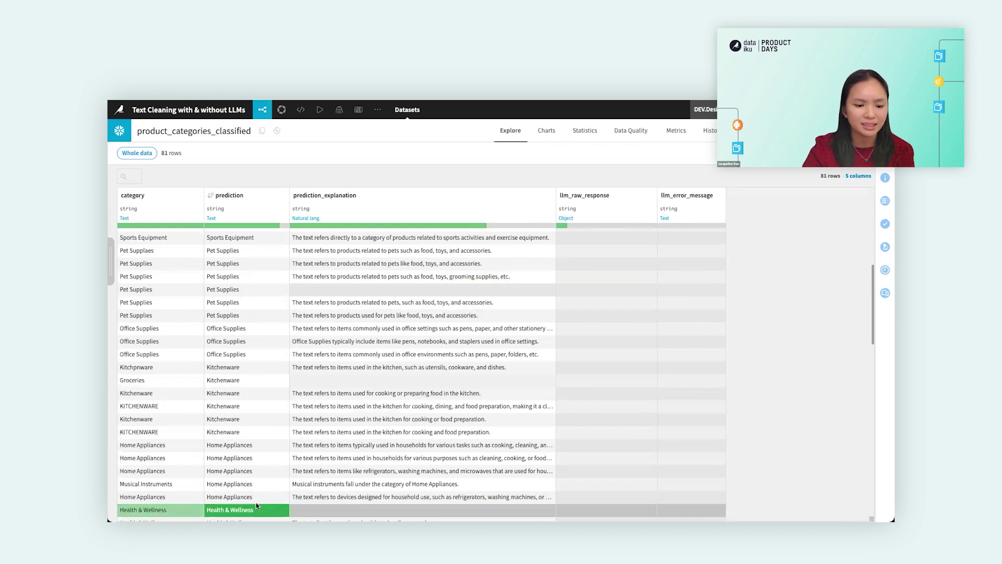
scroll(252, 478, "up", 5)
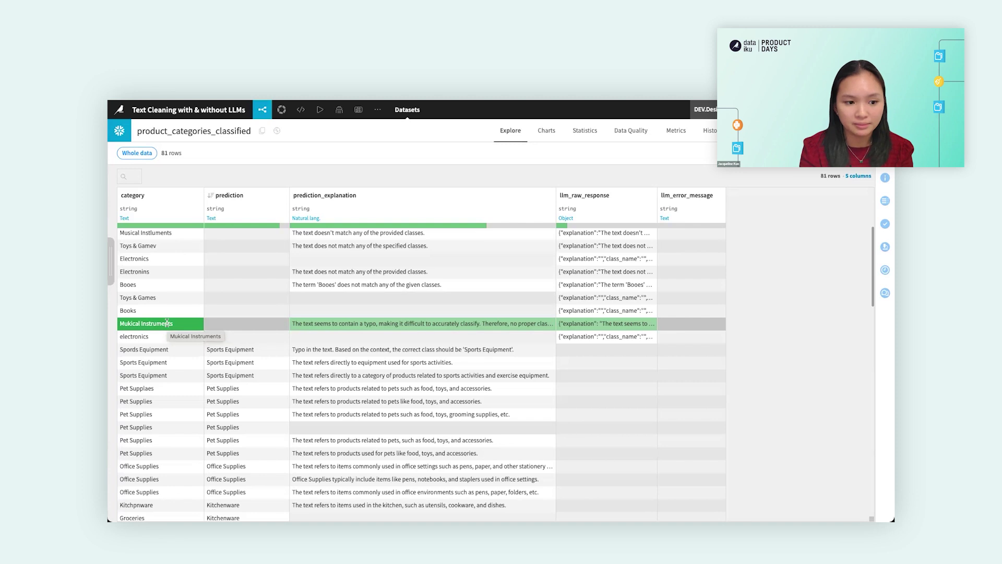
Open the compute_product_categories_classified recipe and inspect the Musical Instruments example and its available classes
mouse_move(262, 109)
left_click(273, 160)
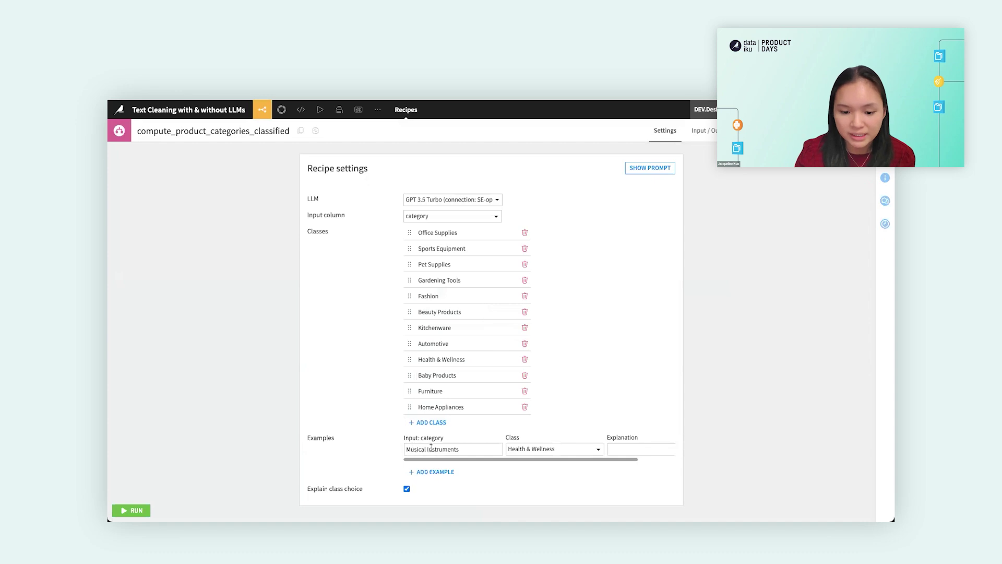
left_click_drag(475, 450, 405, 450)
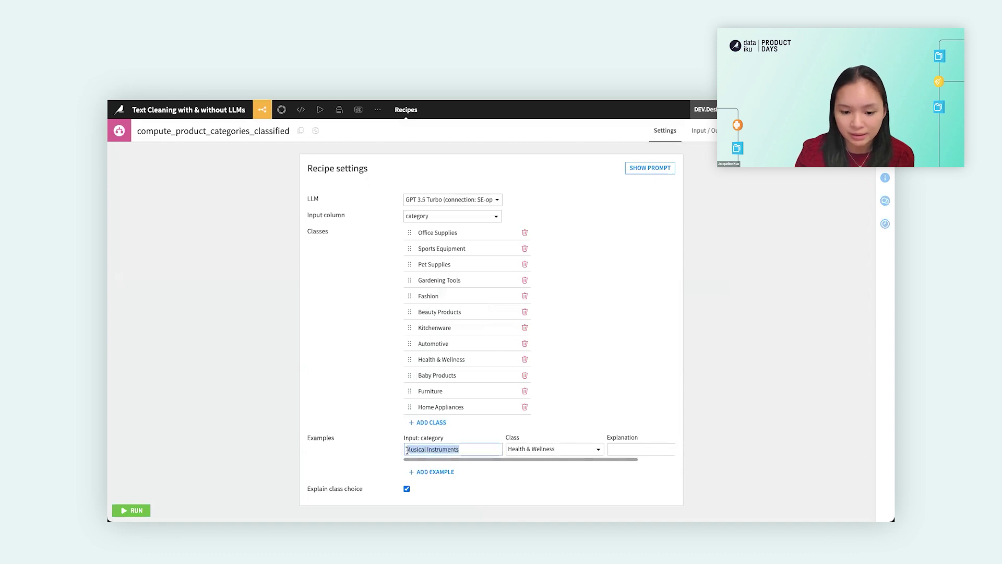
left_click(524, 450)
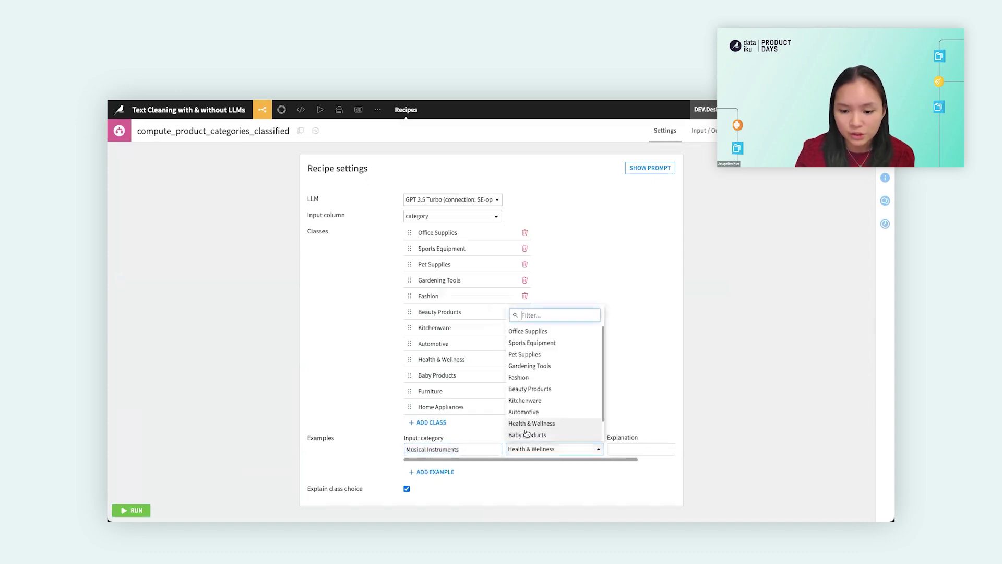
left_click(543, 436)
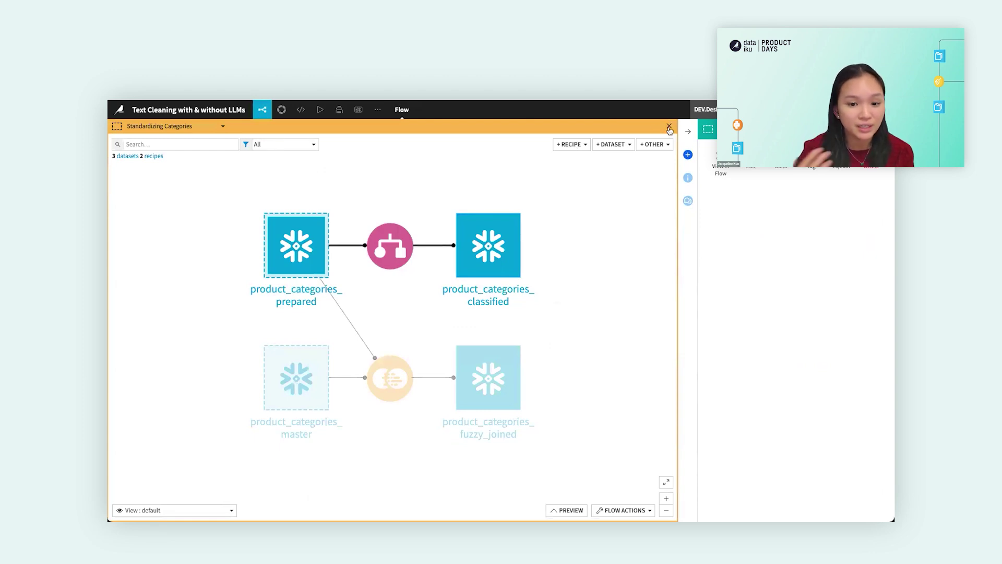
Leave the Standardizing Categories zone and open the Text extraction & formatting zone in the Flow
left_click(669, 128)
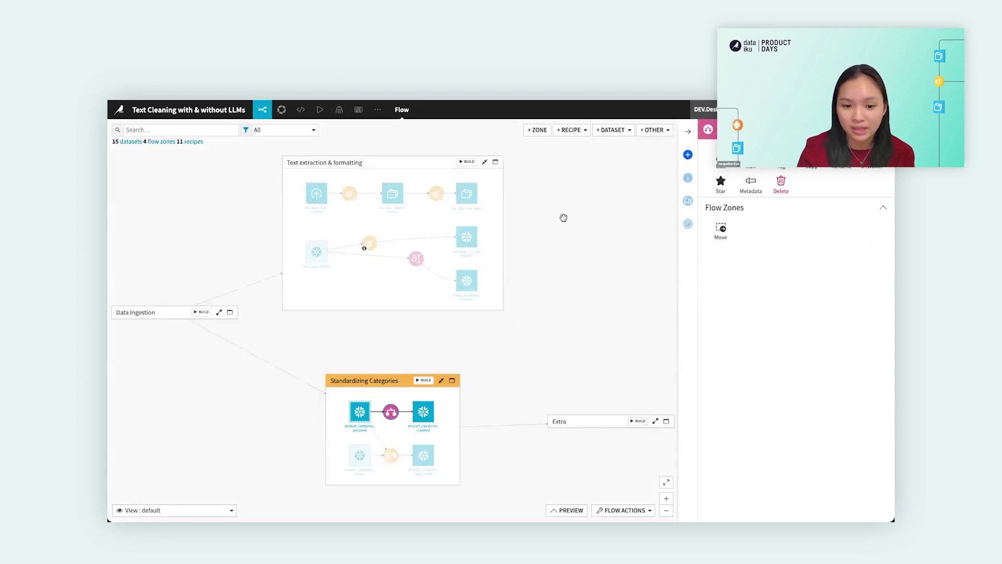
left_click_drag(376, 224, 379, 243)
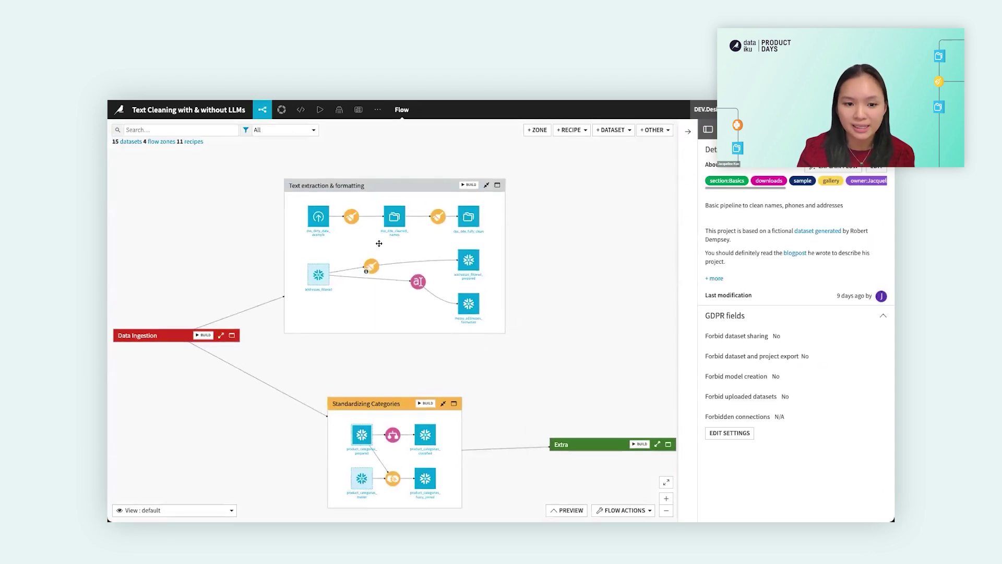
left_click(498, 185)
left_click_drag(526, 268, 465, 275)
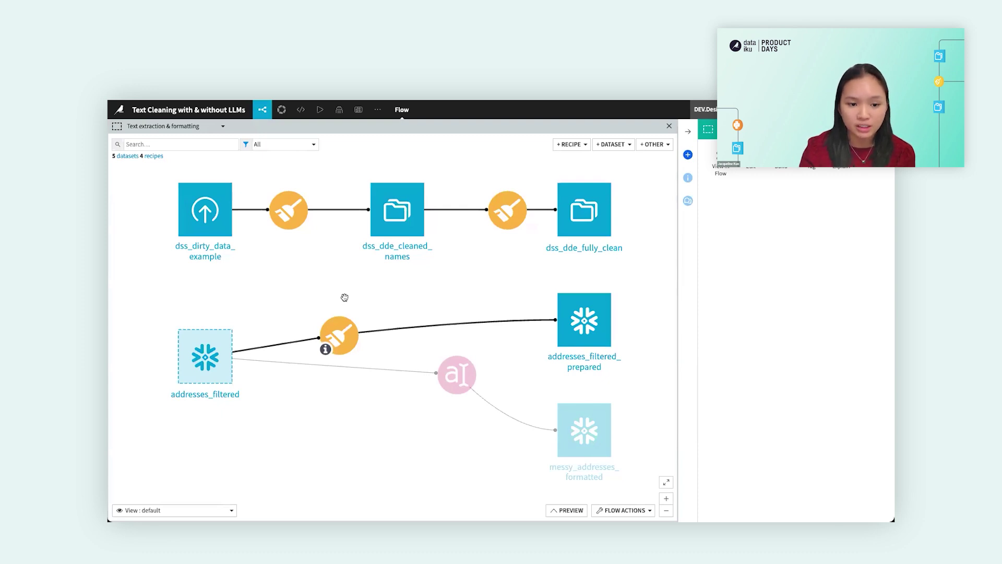
Open the prepare recipe that produces dss_dde_fully_clean and disable all of its existing step groups
left_click(509, 214)
double_click(509, 212)
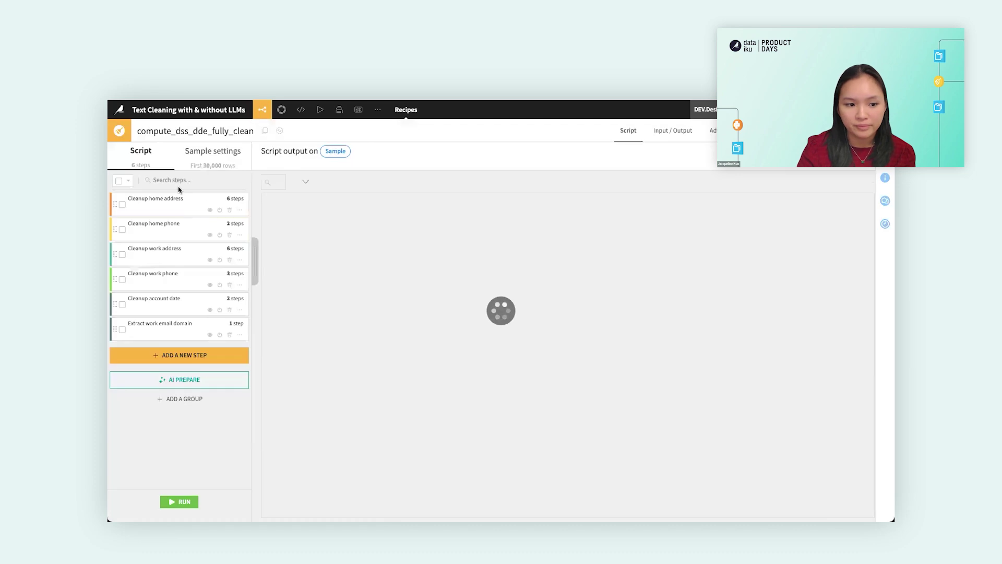
left_click(119, 182)
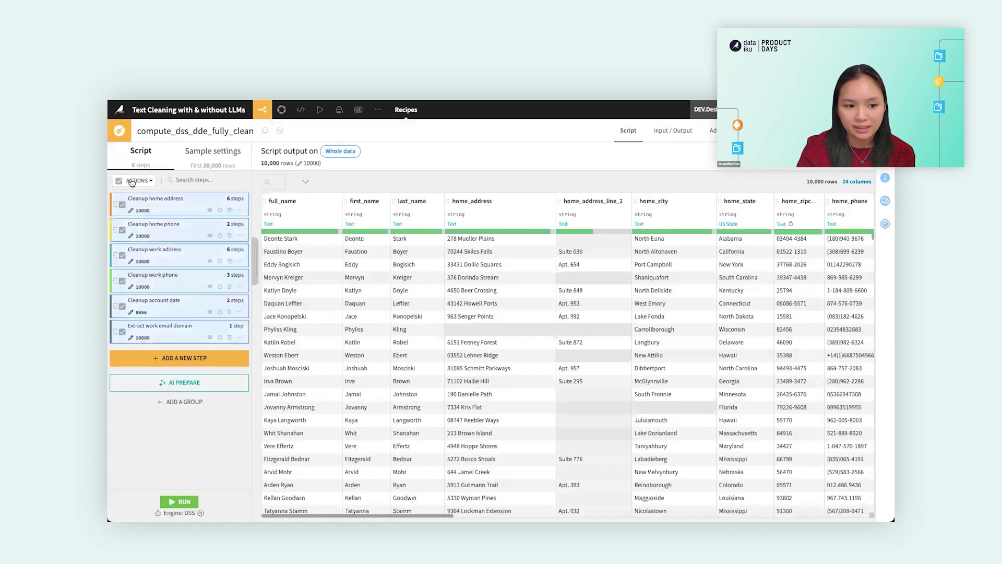
left_click(137, 180)
left_click(159, 226)
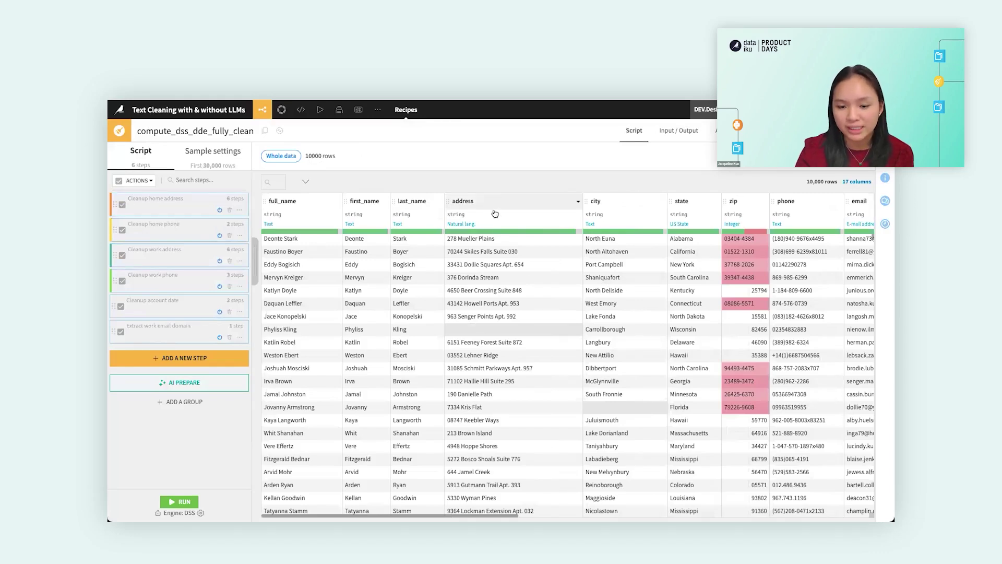
Extract the suite and apartment numbers from the address column with a smart pattern built from one example of each
left_click_drag(519, 253, 494, 252)
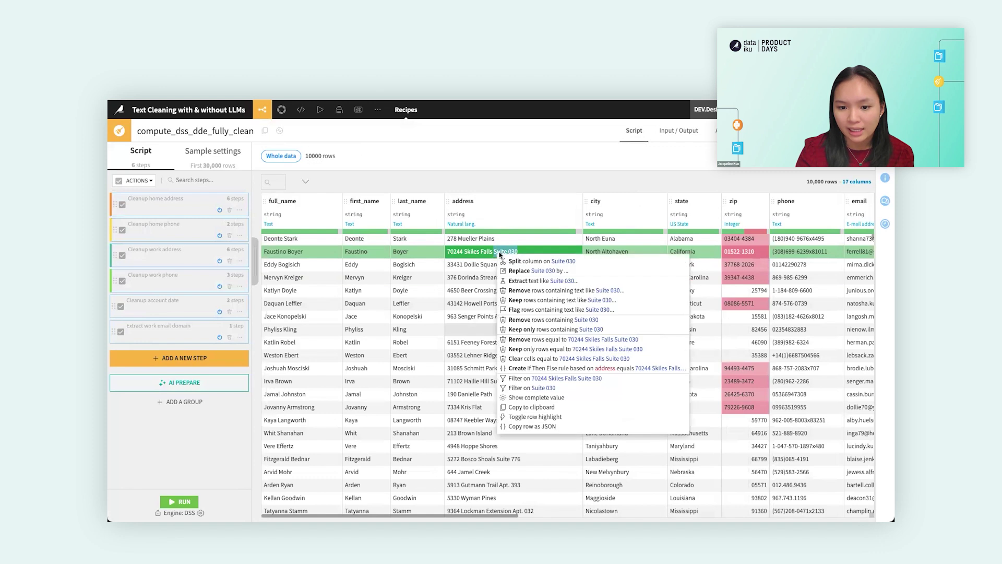
left_click(528, 282)
left_click_drag(301, 349, 270, 348)
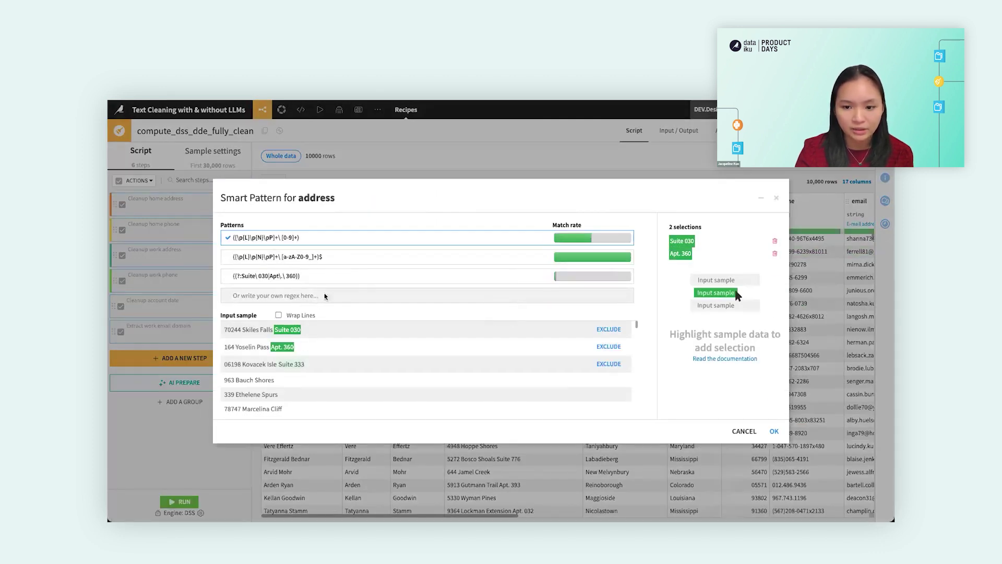
scroll(287, 369, "down", 3)
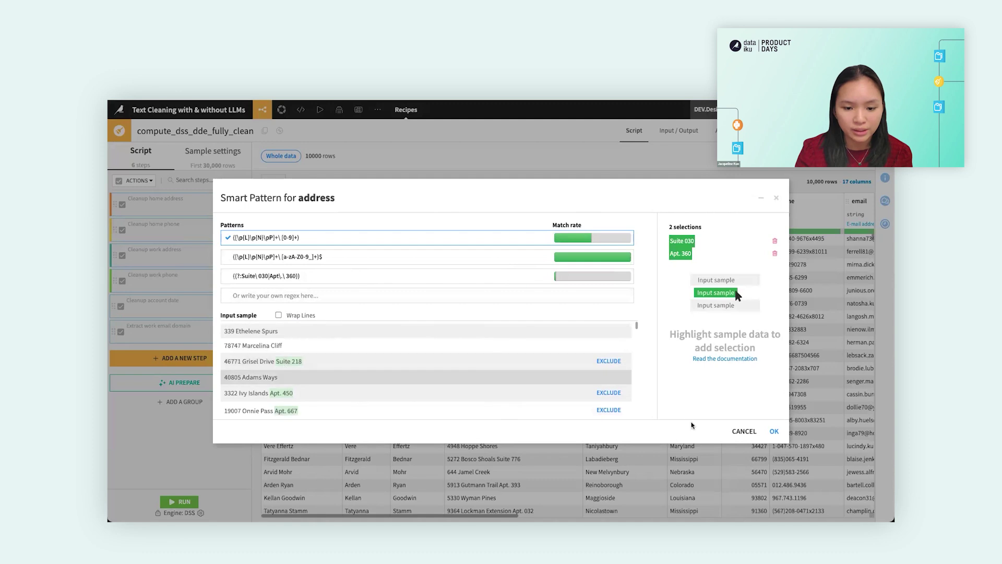
left_click(772, 430)
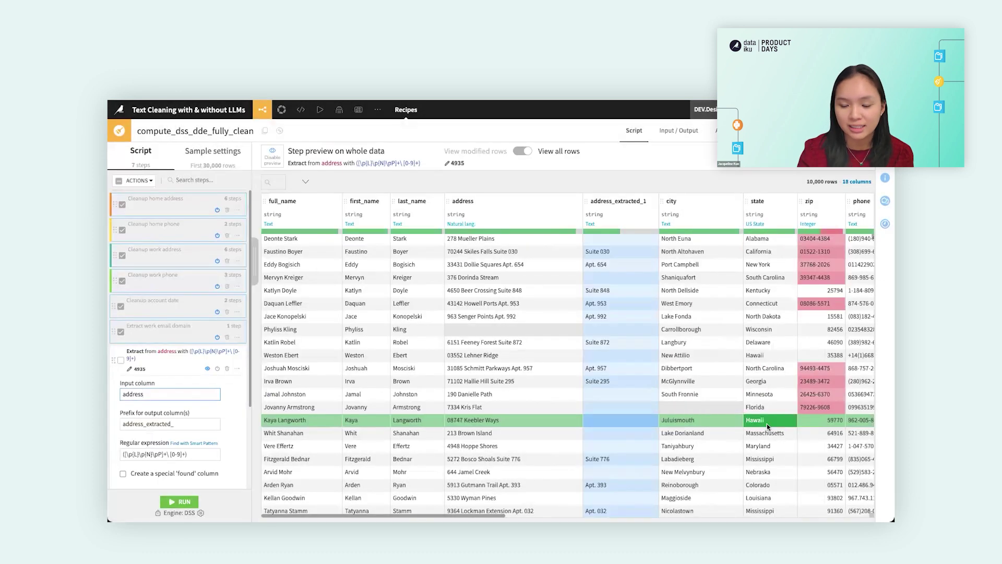
Return to the Flow and open the addresses_filtered dataset to examine its messy address formats
mouse_move(264, 111)
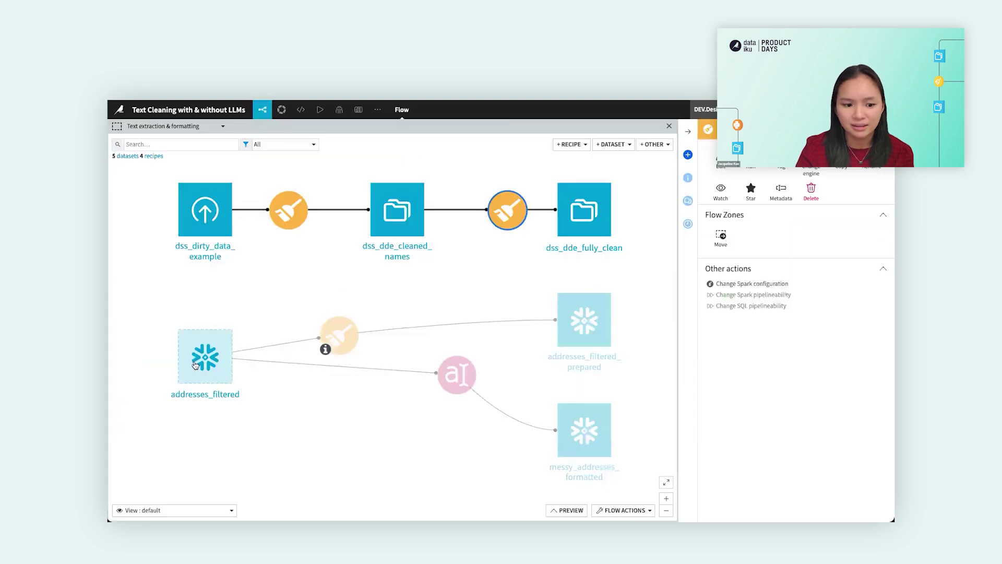
double_click(200, 359)
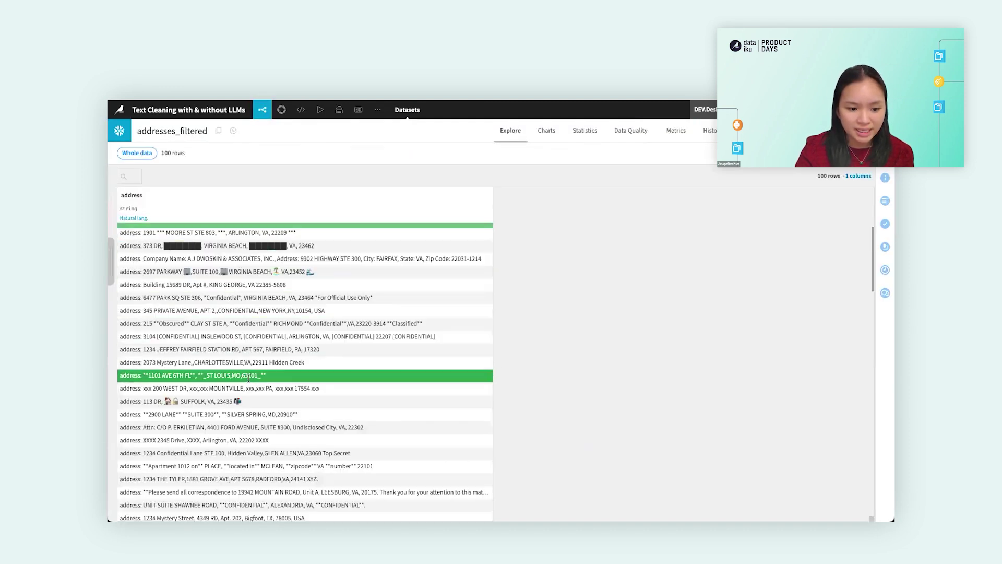
scroll(248, 377, "down", 3)
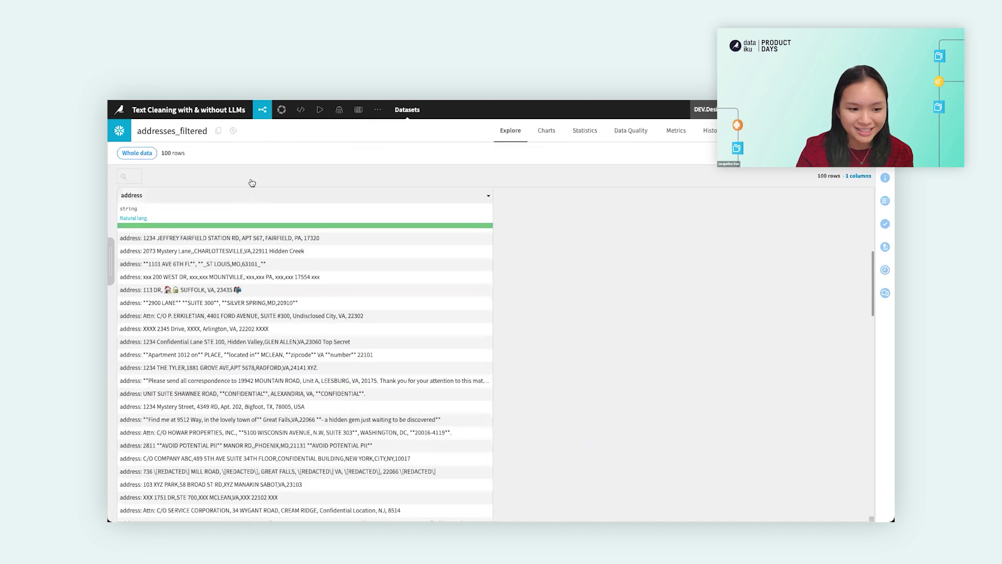
In the prepare recipe for addresses_filtered_prepared, try to build a smart pattern extracting zip codes from highlighted address samples
left_click(264, 126)
double_click(346, 333)
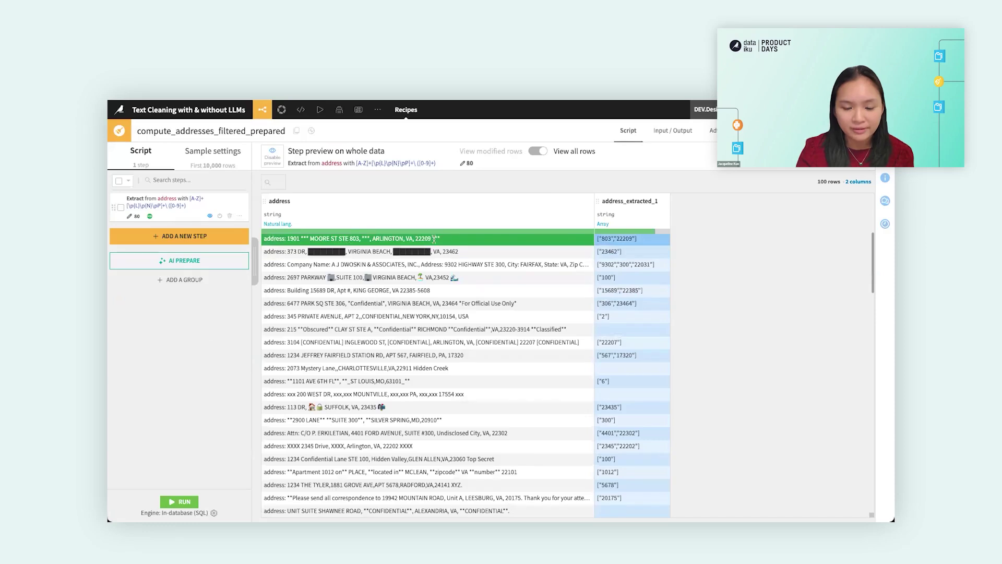
left_click_drag(431, 238, 416, 239)
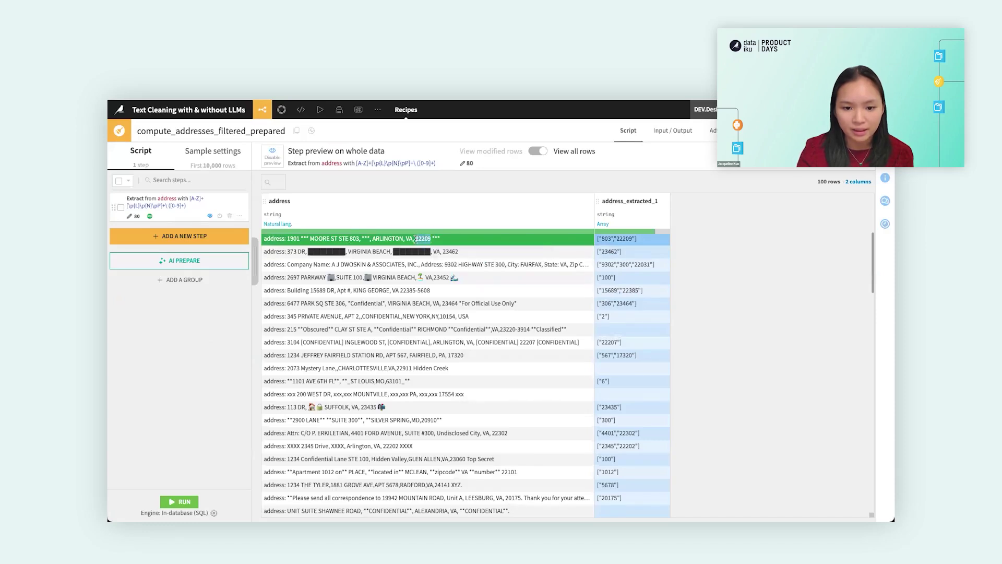
left_click(450, 270)
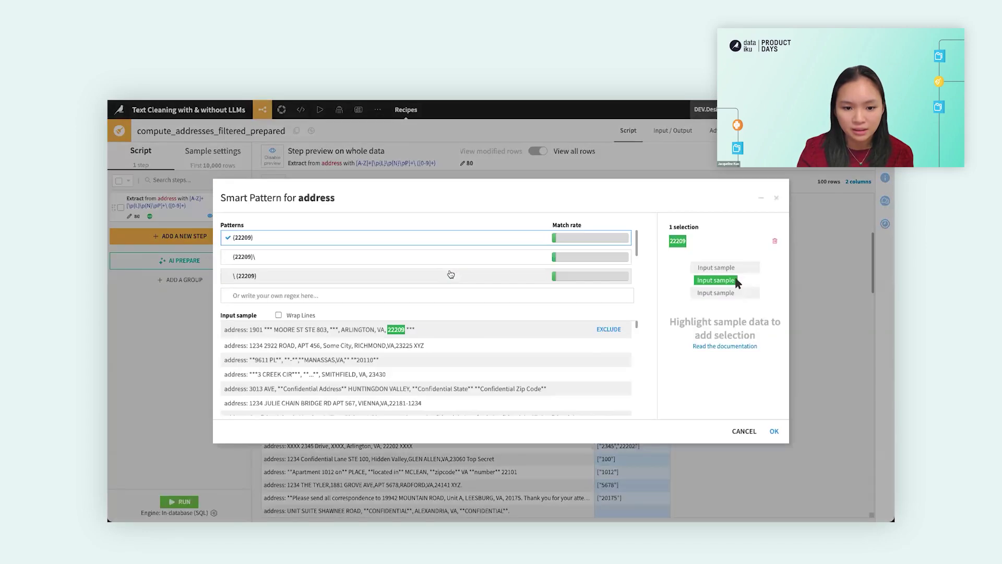
left_click_drag(413, 345, 395, 345)
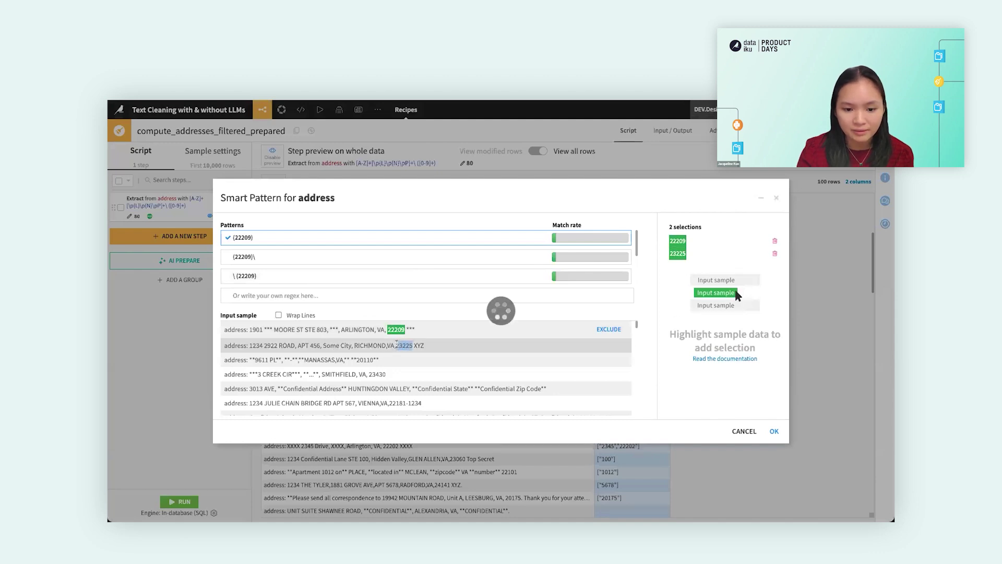
left_click_drag(374, 343, 358, 343)
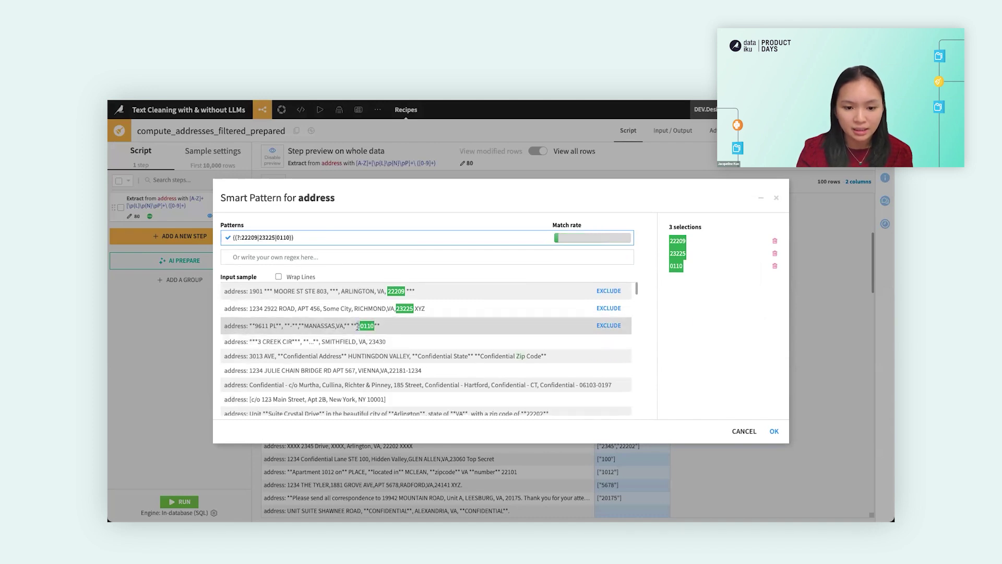
left_click_drag(357, 326, 355, 325)
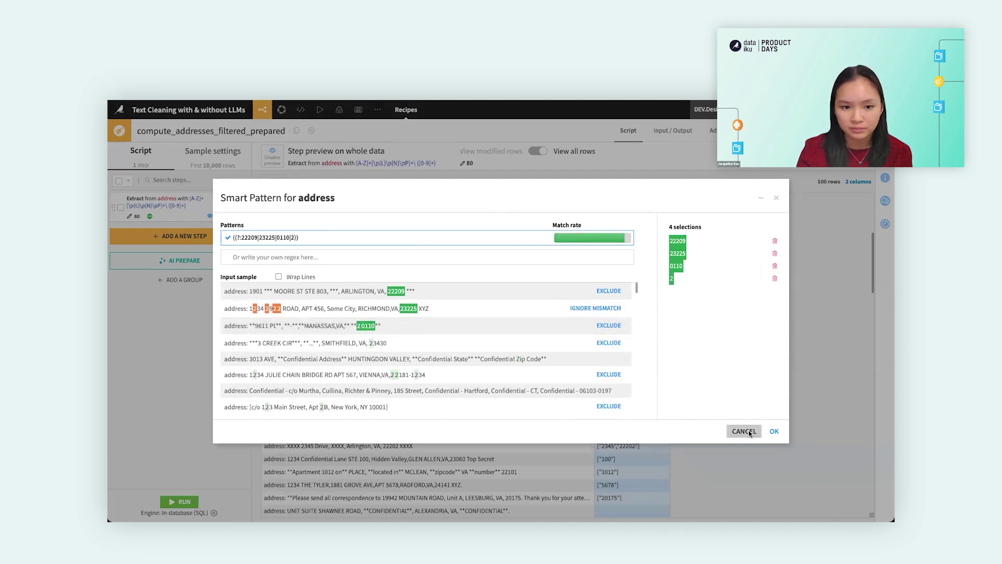
left_click(750, 433)
Open the prompt recipe that produces messy_addresses_formatted and edit it in the format_address prompt studio, overwriting the original prompt
left_click(268, 127)
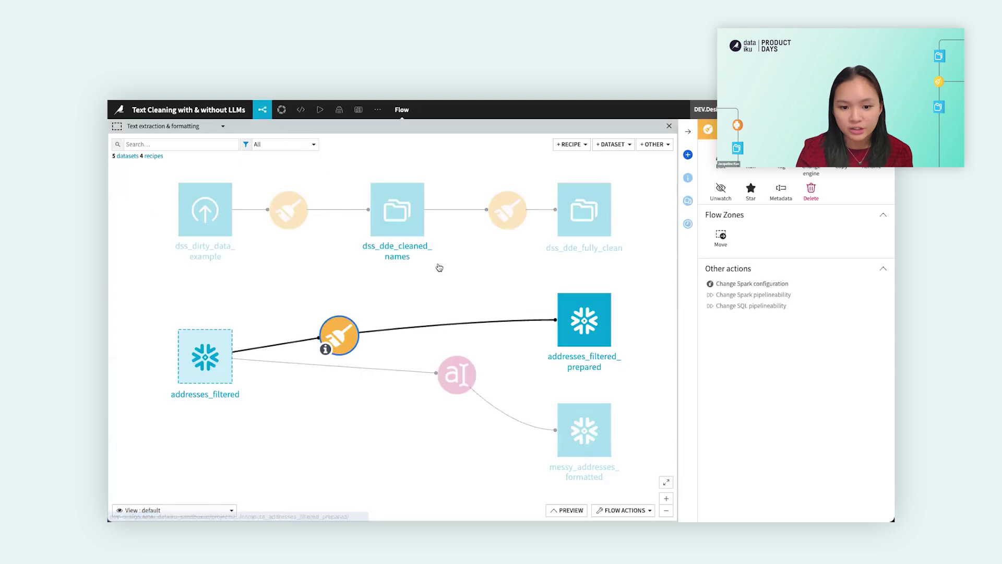
left_click(459, 373)
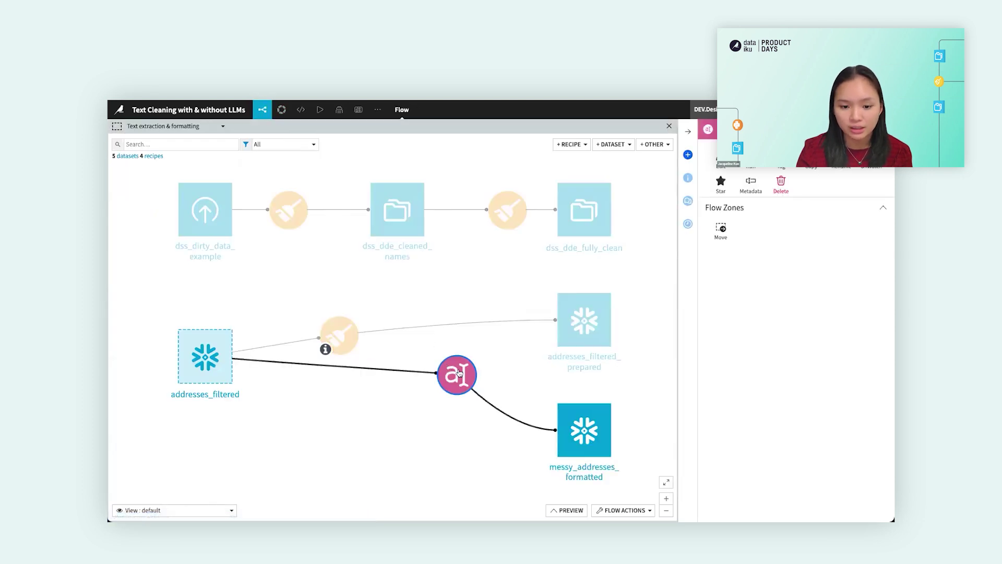
double_click(459, 373)
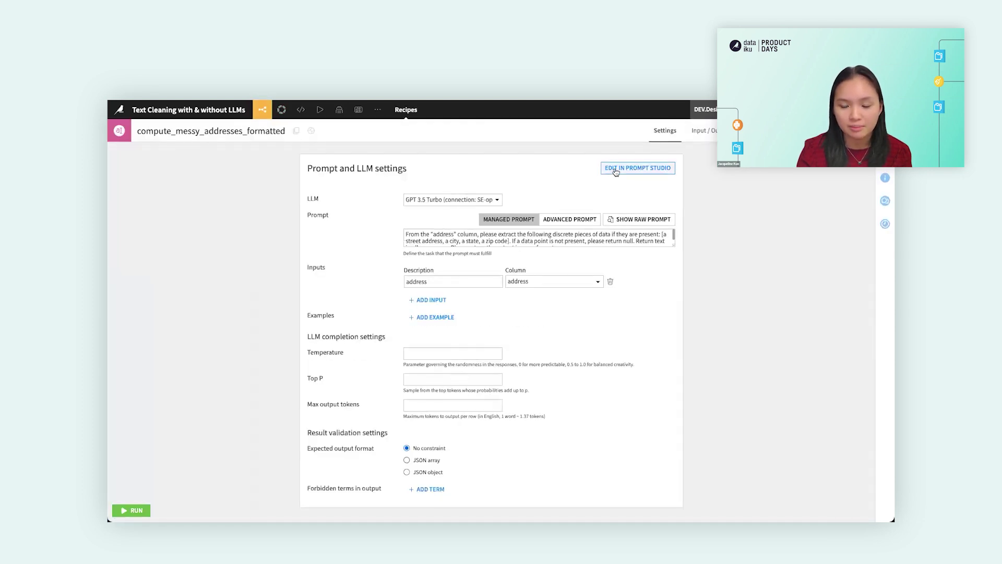
left_click(616, 169)
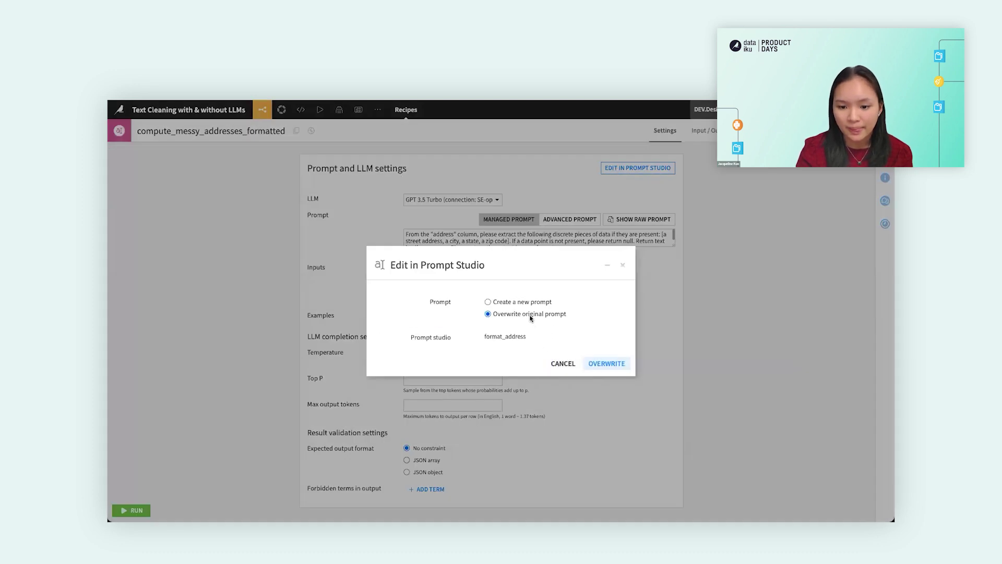
left_click(600, 364)
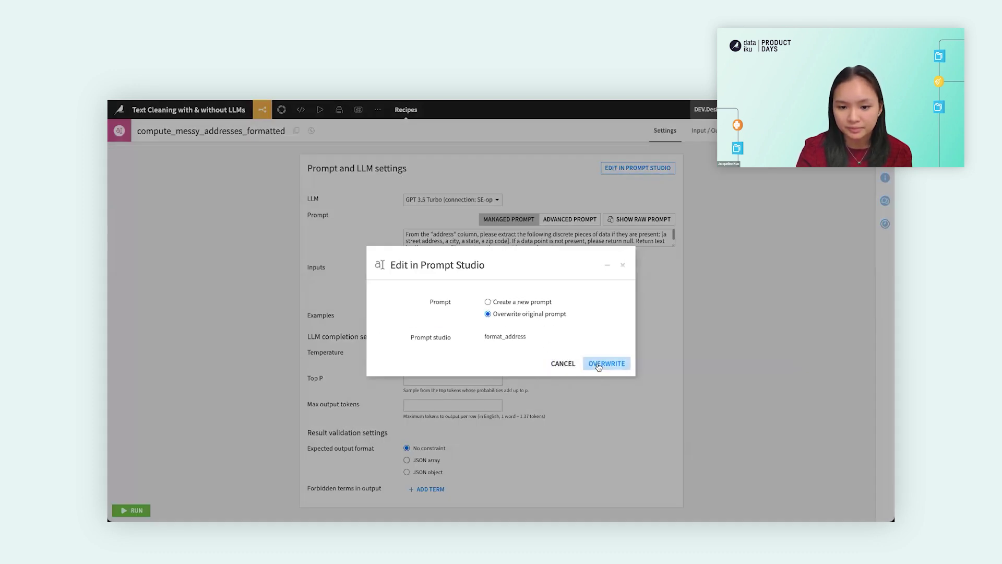
Review the GPT 3.5 Turbo prompt's text and address input, and open the GPT-4o version to compare its output
left_click_drag(311, 220, 272, 199)
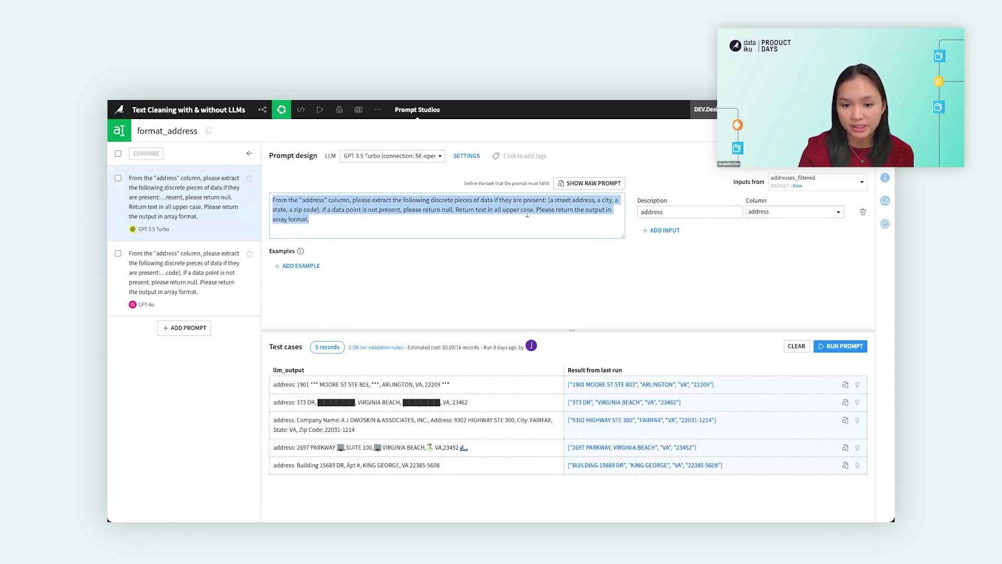
left_click_drag(679, 212, 627, 214)
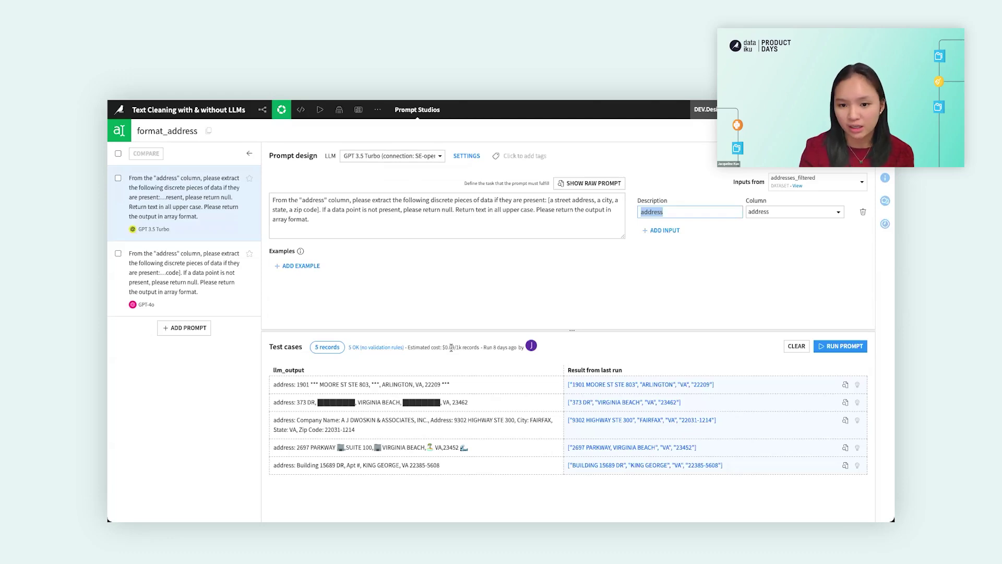
left_click(225, 285)
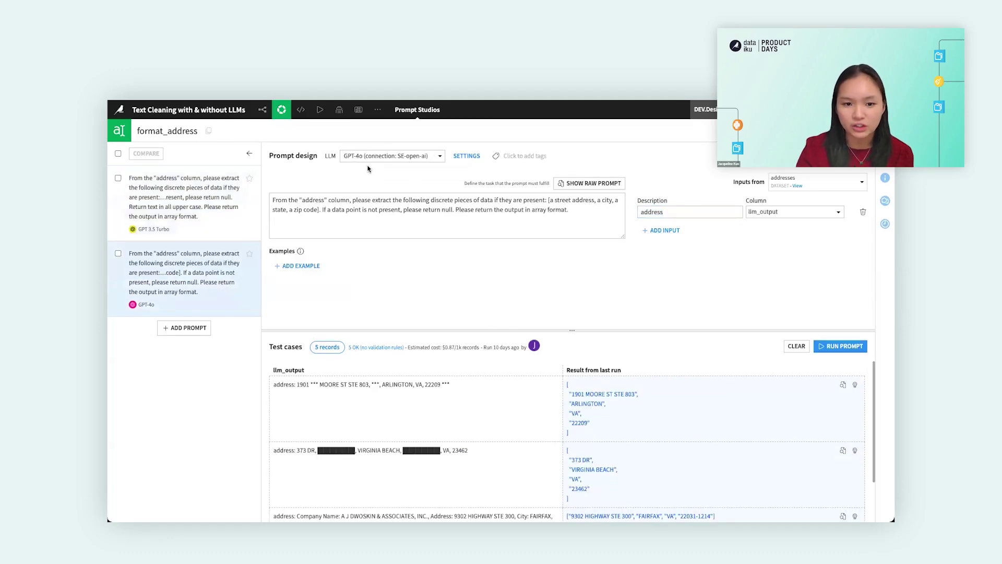
Check the GPT-4o prompt's estimated cost, and open the messy_addresses_formatted dataset from the Flow
left_click_drag(459, 347, 443, 347)
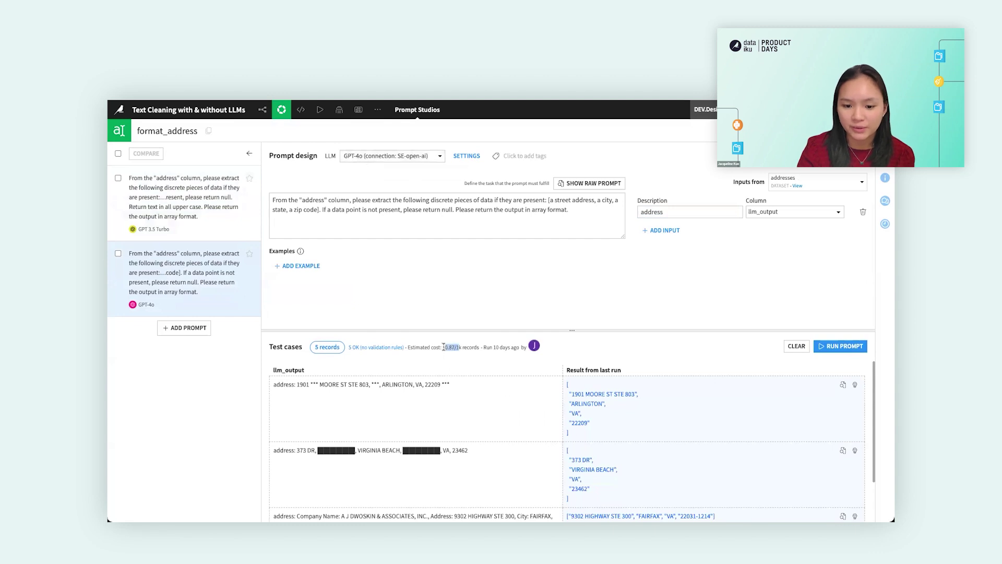
mouse_move(262, 110)
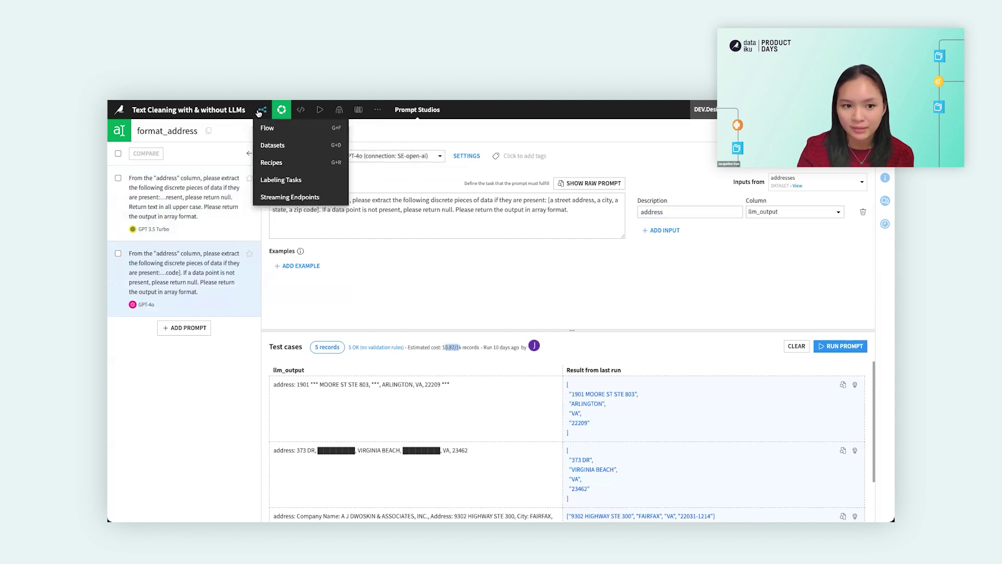
left_click(269, 128)
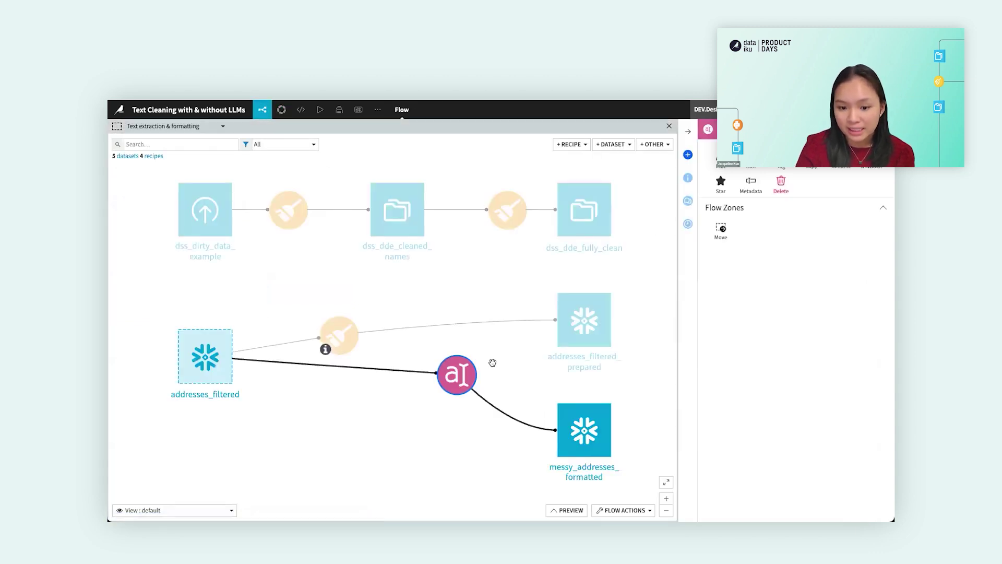
double_click(555, 412)
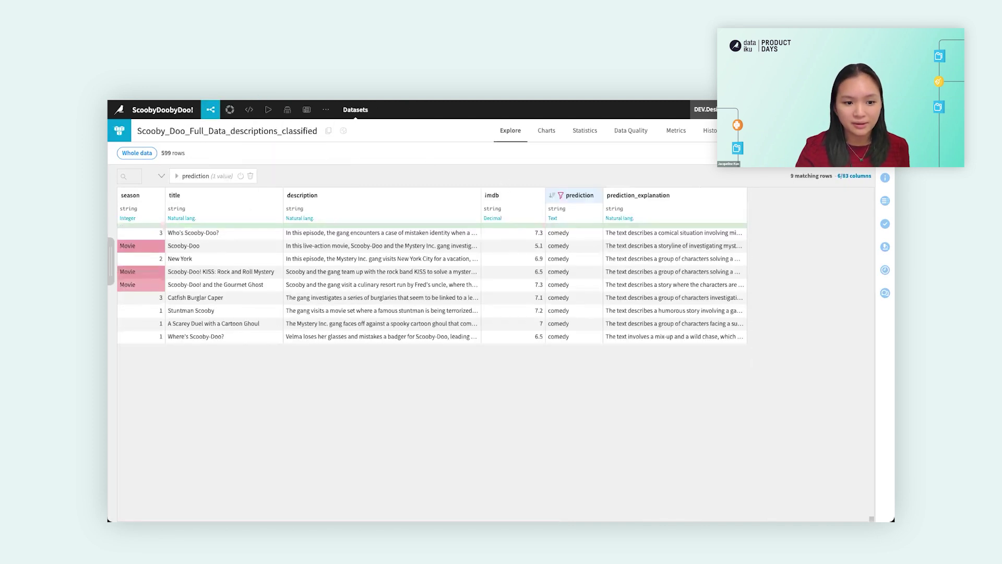
Switch to the Customer Lifetime Value Snowflake project's Flow and examine its zones with the project details hidden
left_click(224, 124)
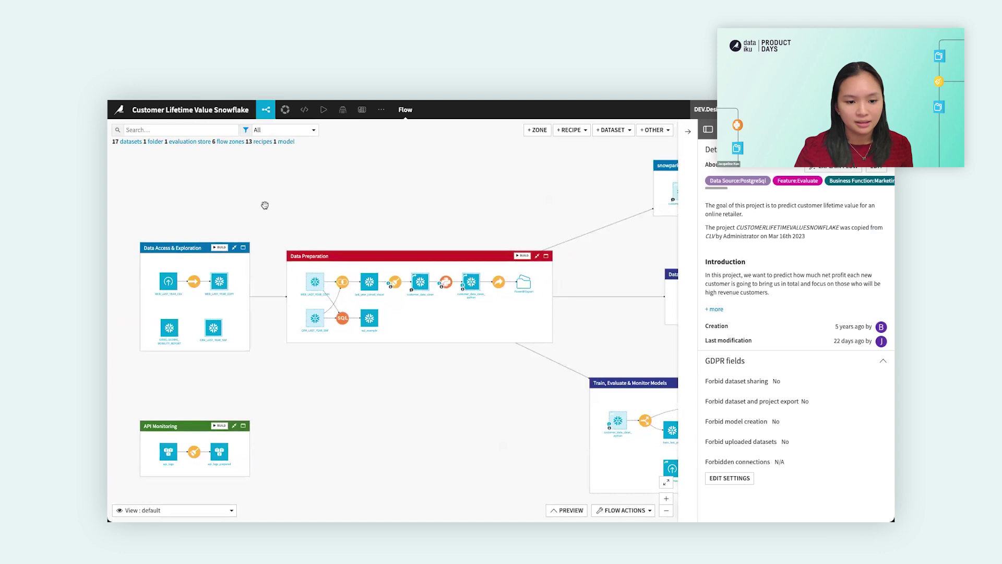
left_click_drag(282, 199, 298, 197)
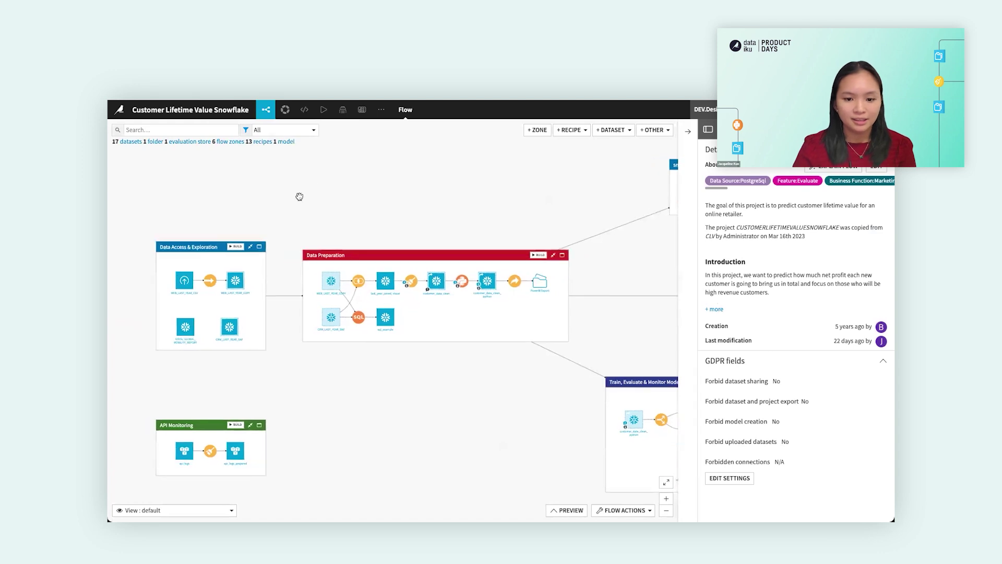
left_click(688, 131)
left_click_drag(432, 223, 405, 222)
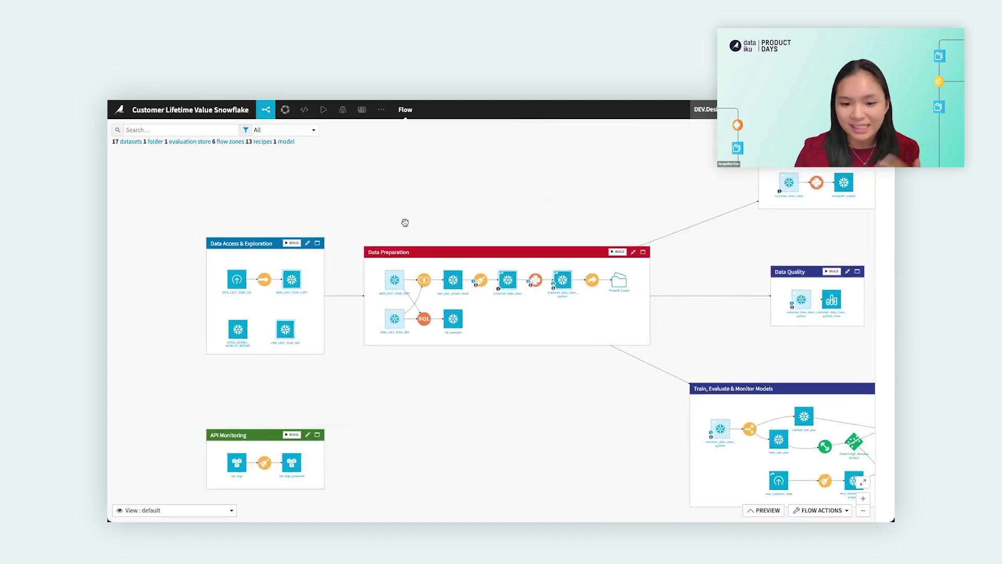
left_click_drag(572, 193, 540, 199)
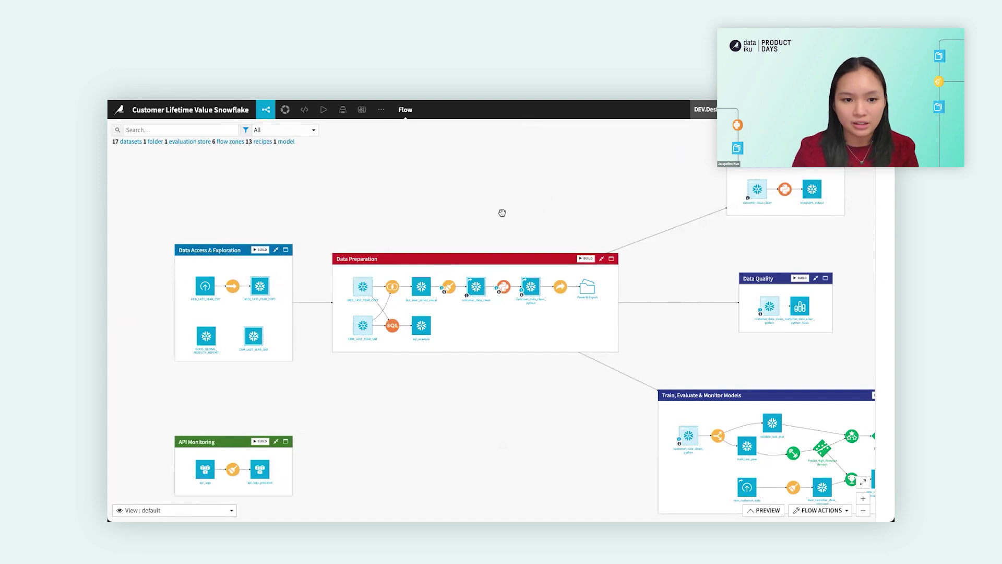
Create a new sequence-of-steps scenario named test in the Customer Lifetime Value Snowflake project
left_click(323, 111)
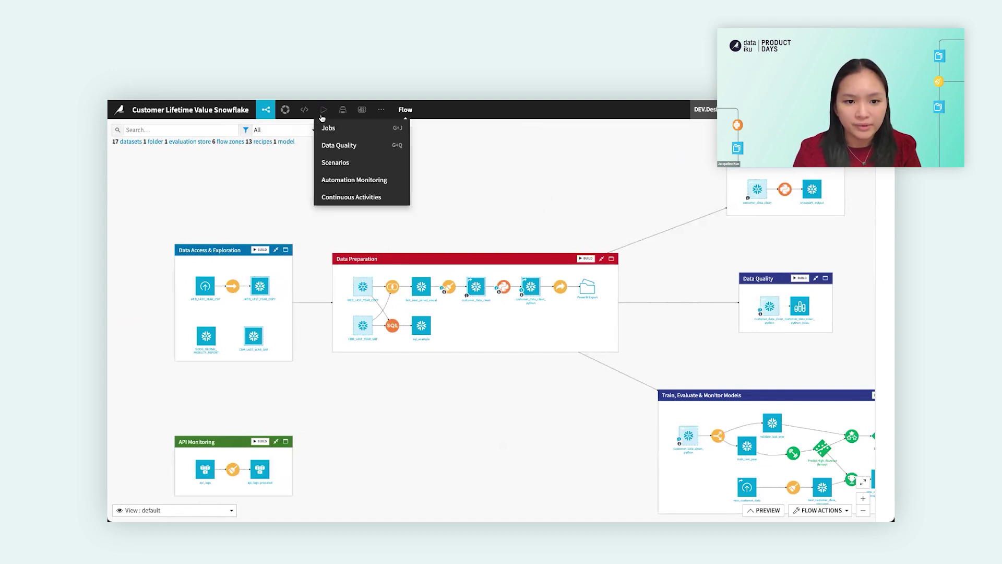
left_click(332, 164)
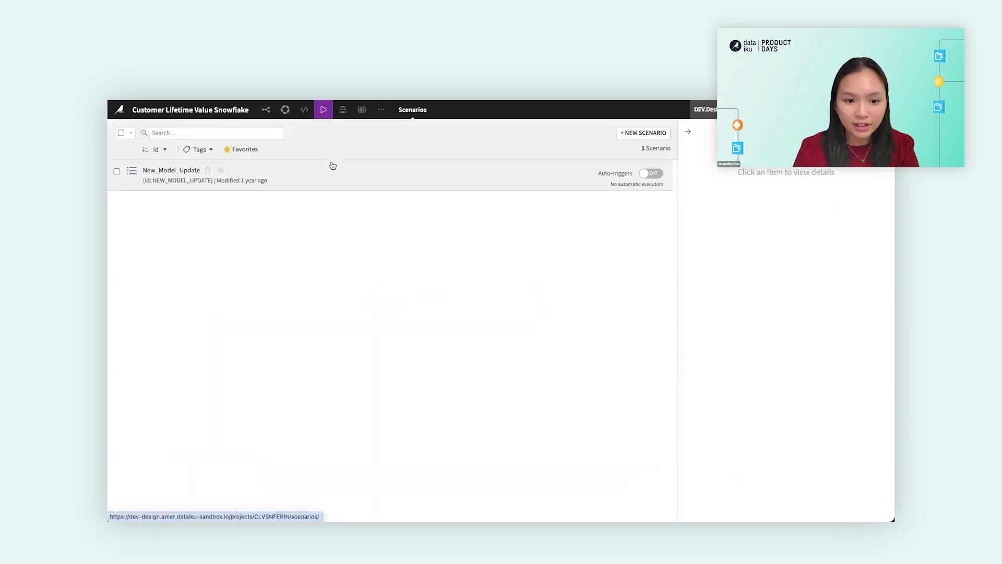
left_click(630, 134)
type("test")
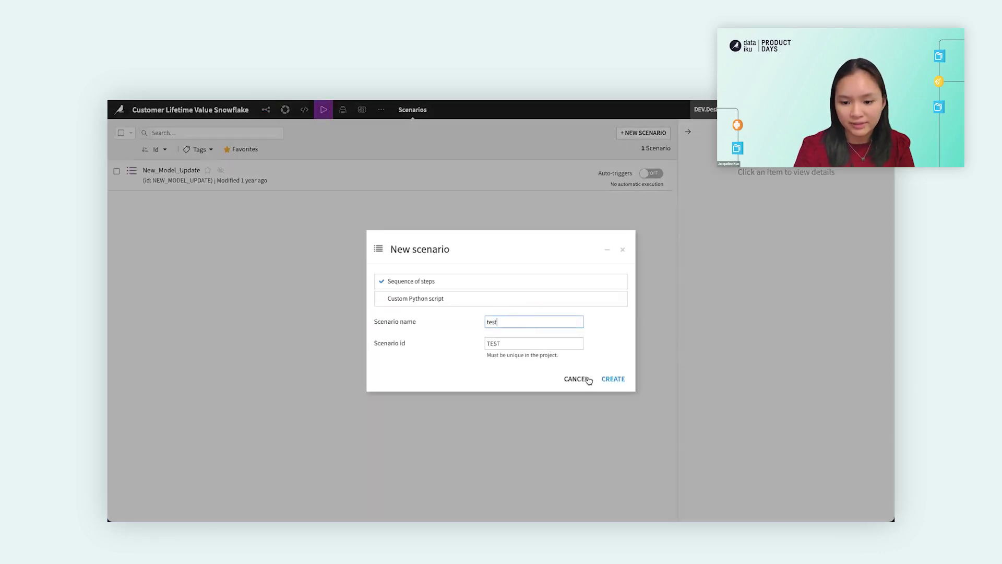
left_click(612, 378)
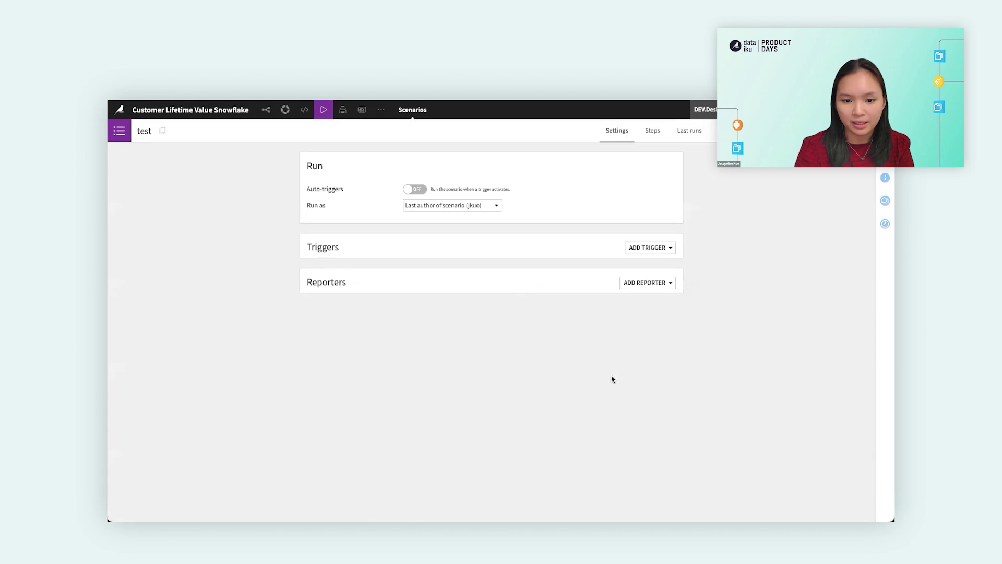
Add a time-based trigger repeating every 1 hour and a trigger on SQL query change to the test scenario
left_click(638, 250)
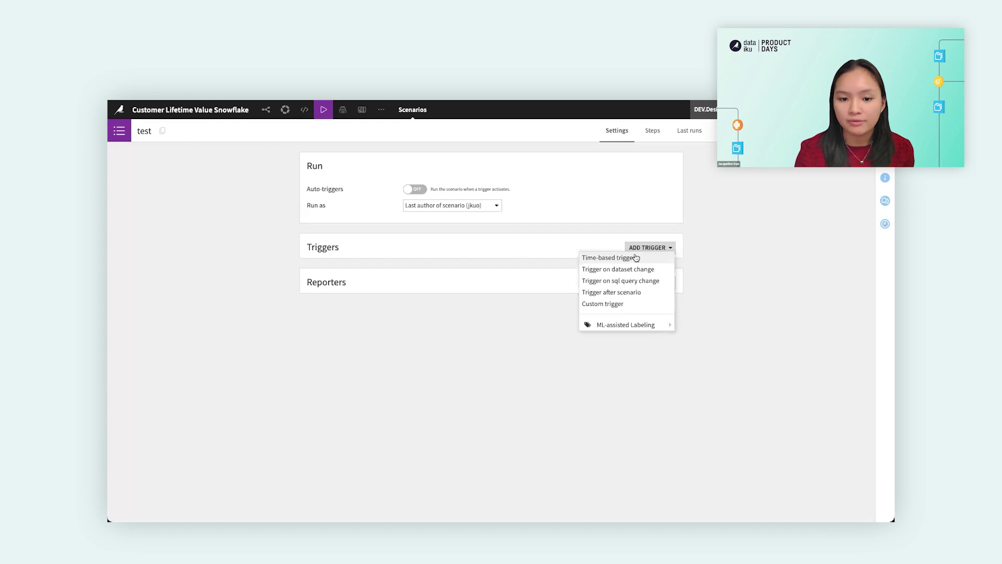
left_click(636, 257)
left_click(475, 293)
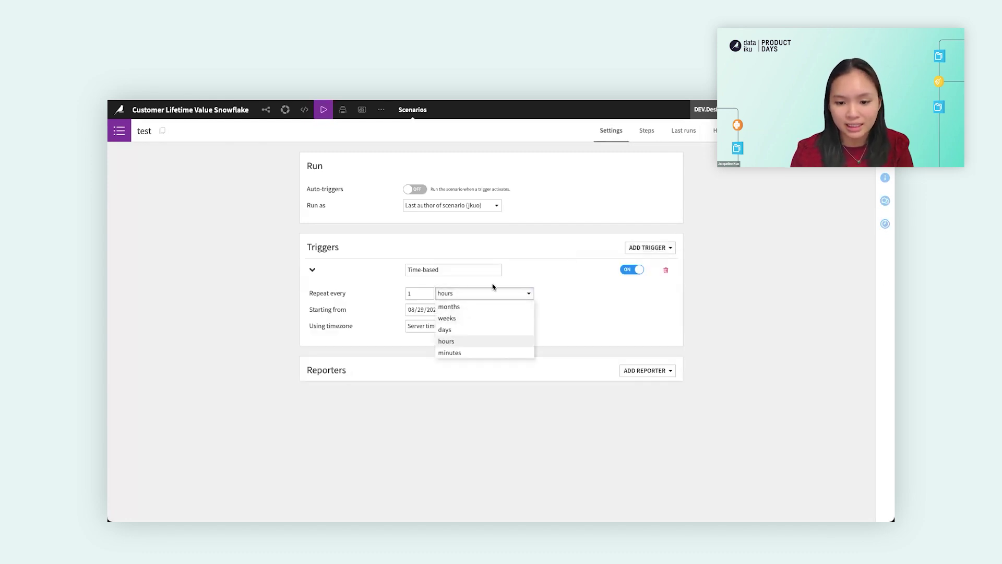
left_click(646, 251)
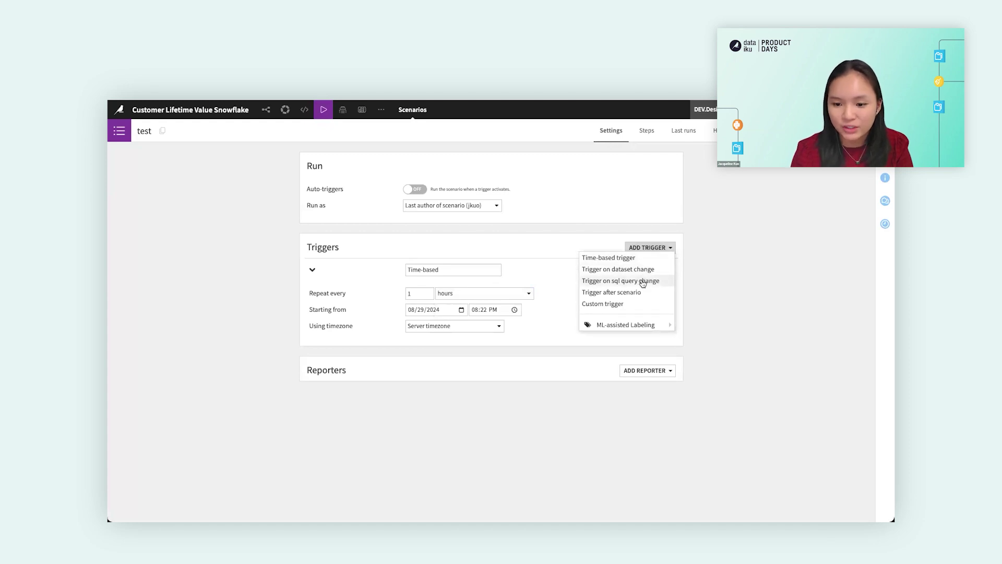
left_click(643, 282)
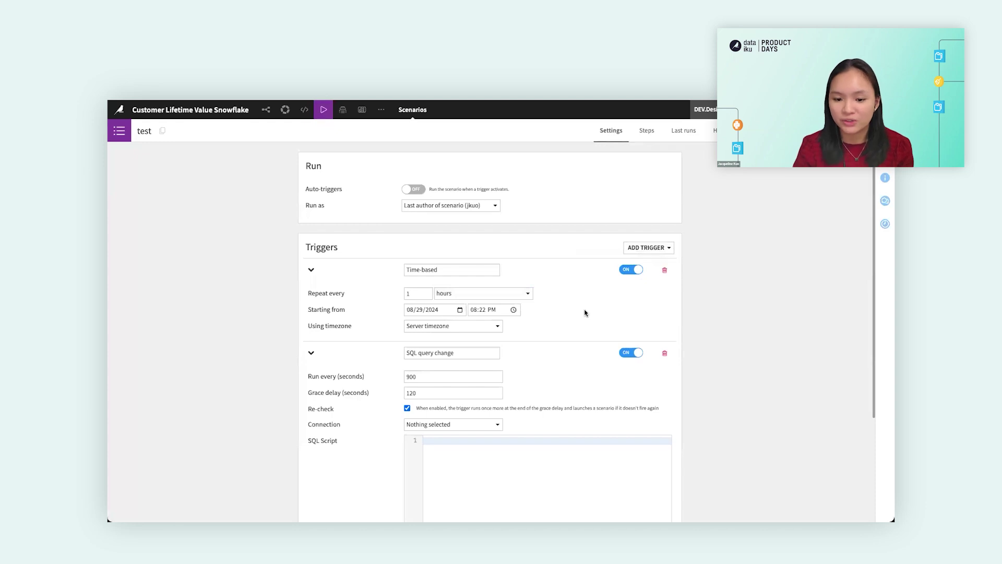
scroll(585, 312, "down", 1)
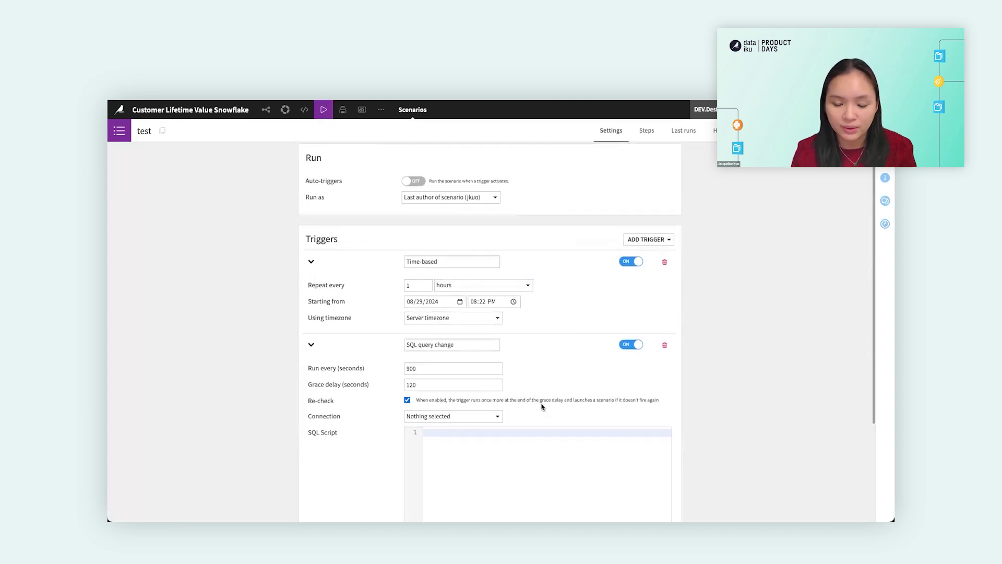
scroll(542, 401, "down", 2)
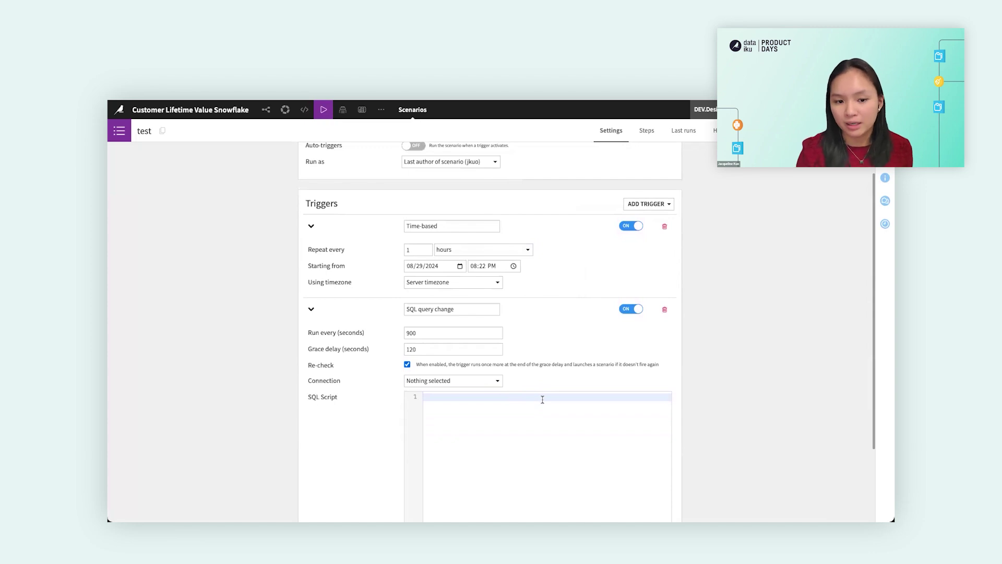
Add a Build / Train step to the test scenario and look through the datasets it can build, without adding an item
left_click(644, 135)
left_click(191, 510)
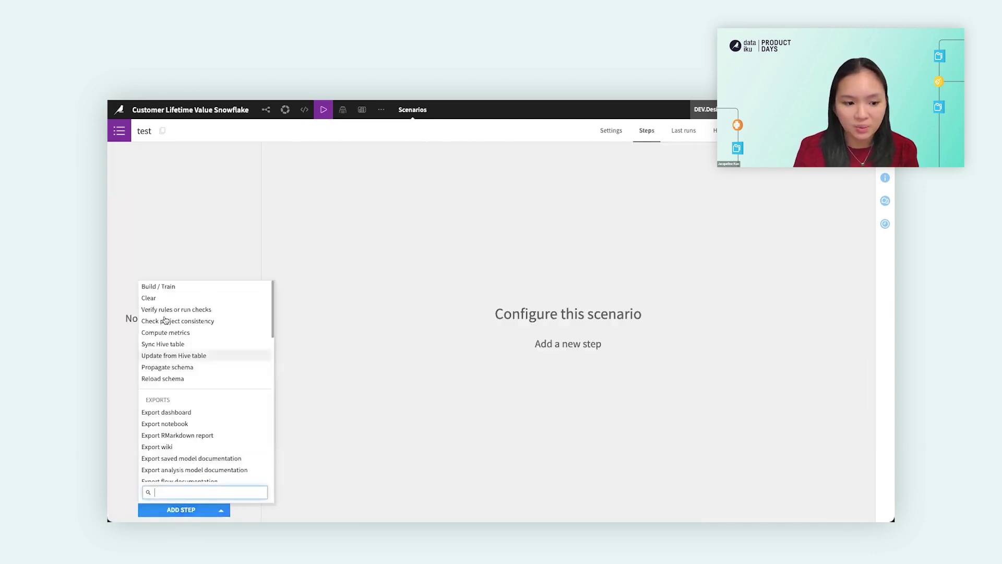
left_click(173, 288)
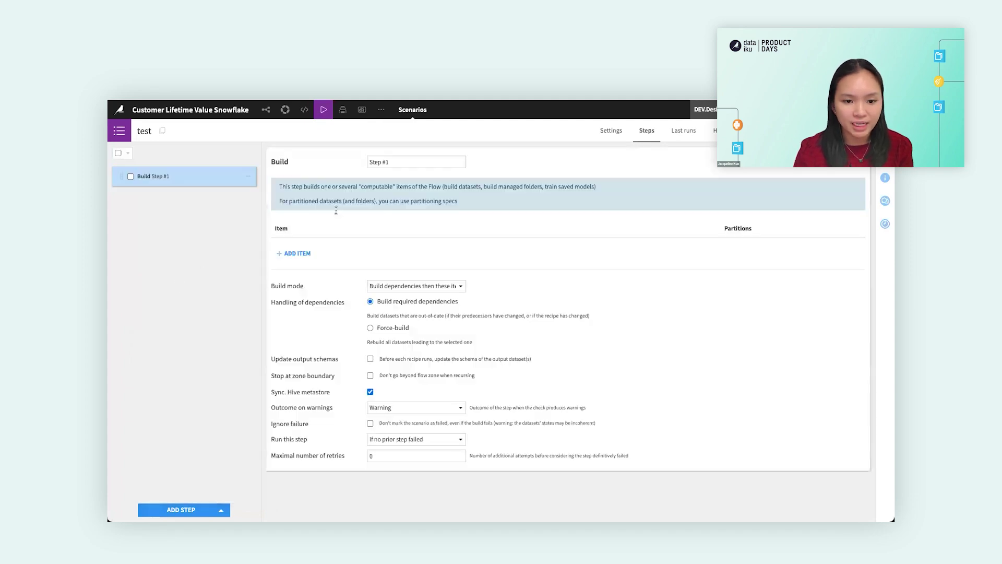
left_click(305, 253)
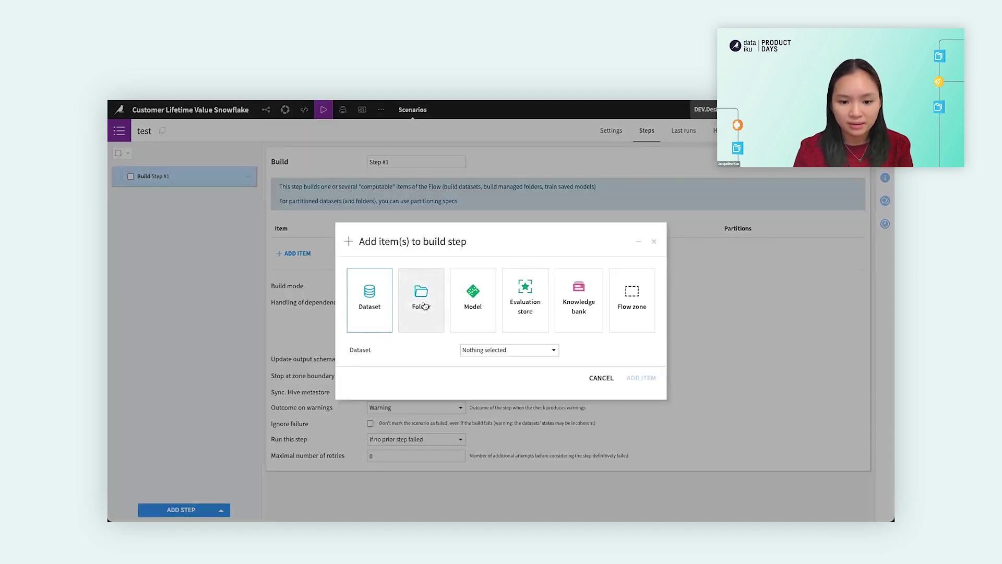
left_click(497, 350)
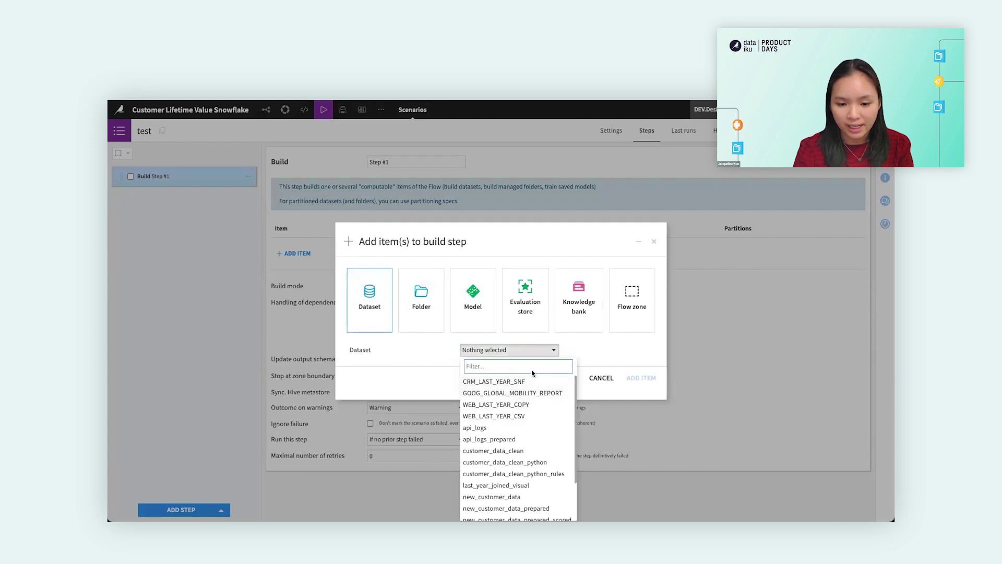
left_click(574, 354)
left_click(654, 241)
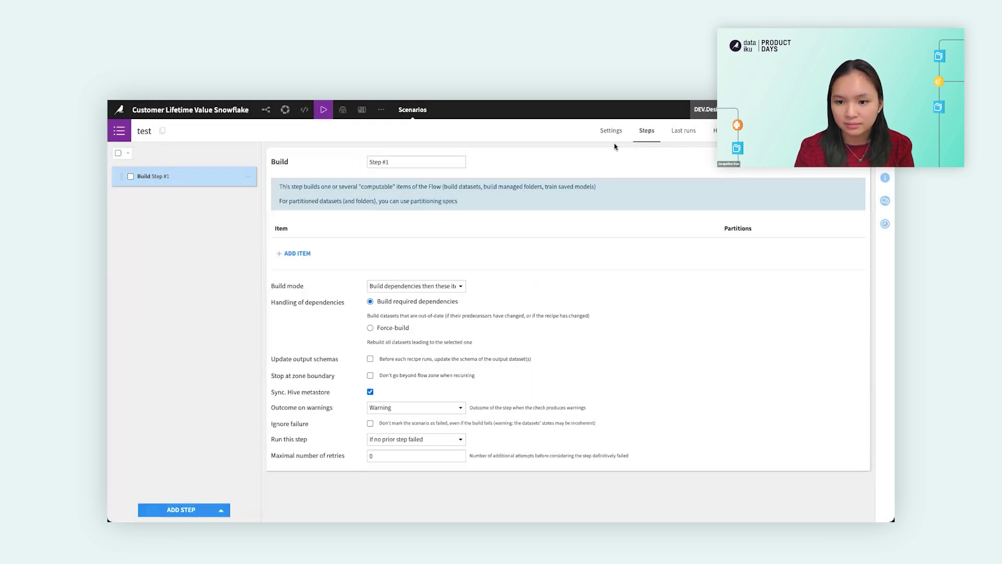
Add a Mail reporter to the test scenario and review the other reporter types offered
left_click(611, 134)
scroll(600, 378, "down", 3)
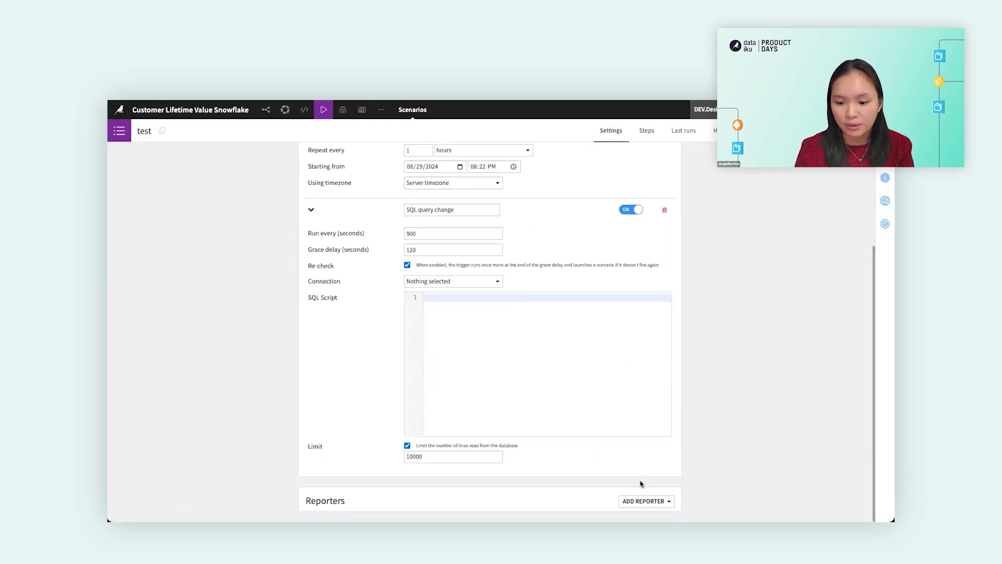
left_click(645, 503)
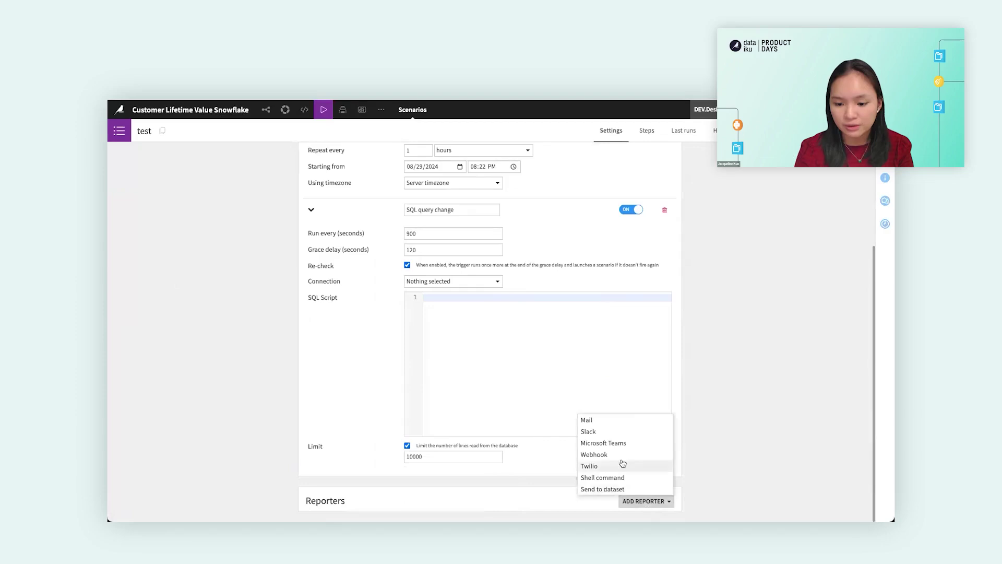
left_click(600, 419)
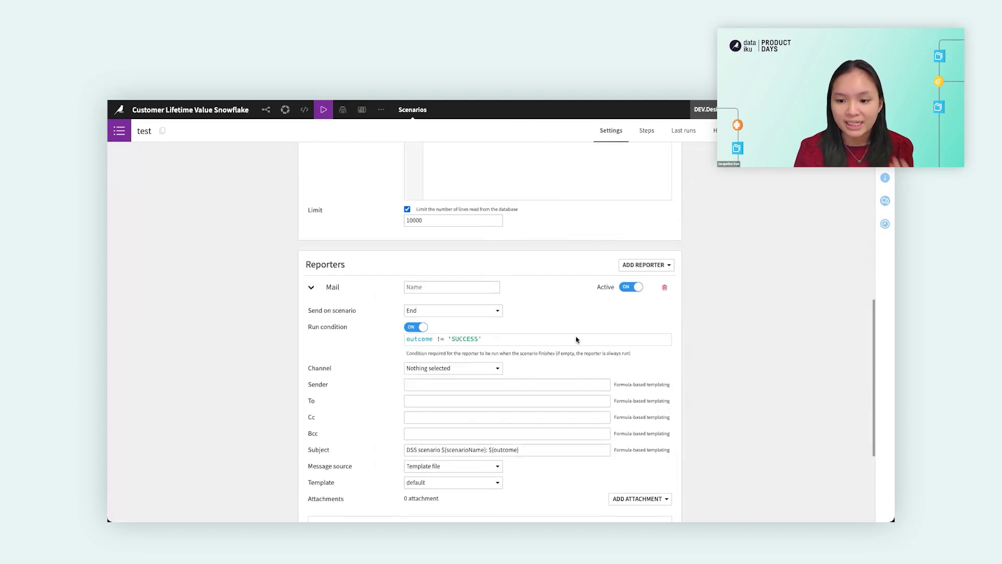
left_click(648, 265)
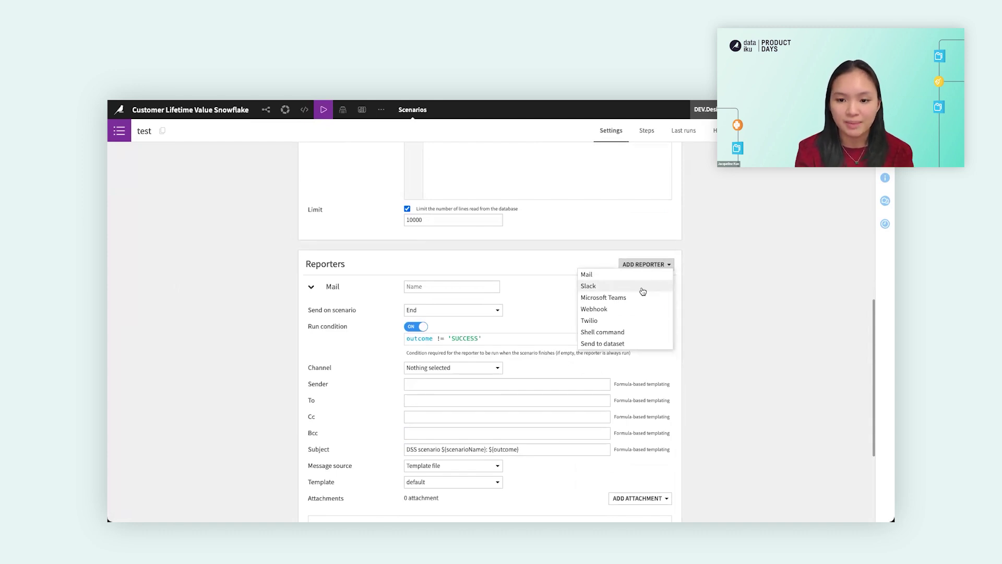
left_click(723, 313)
Set the Mail reporter's run condition to outcome == 'SUCCESS' and review the attachment types it can send
scroll(722, 305, "down", 3)
left_click(644, 419)
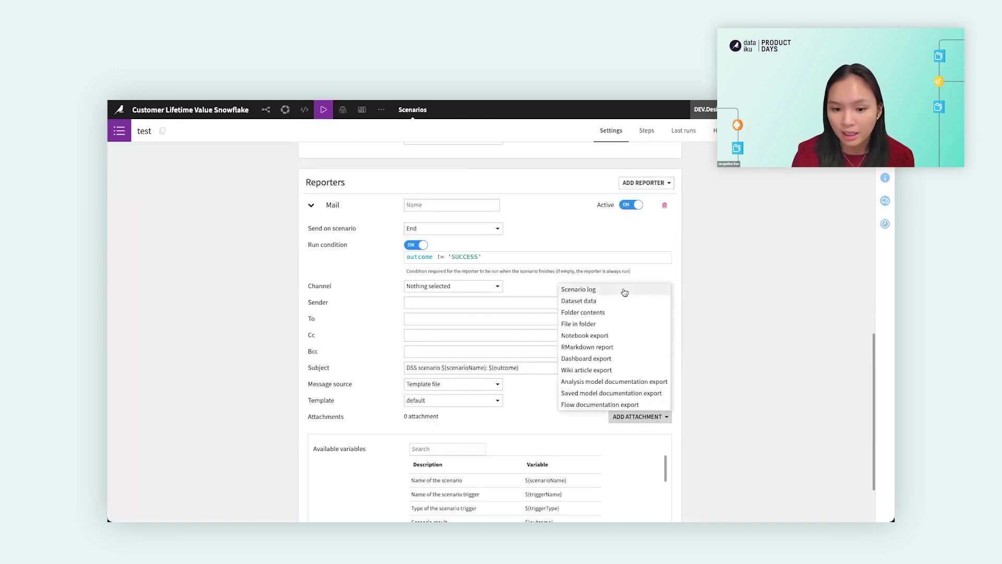
left_click(543, 254)
left_click(440, 257)
key("BackSpace")
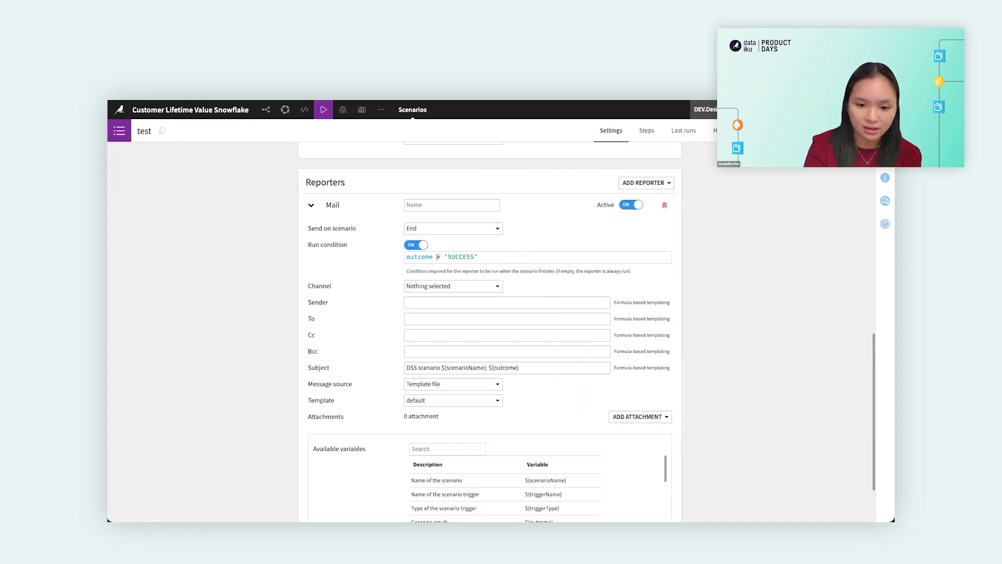
type("=")
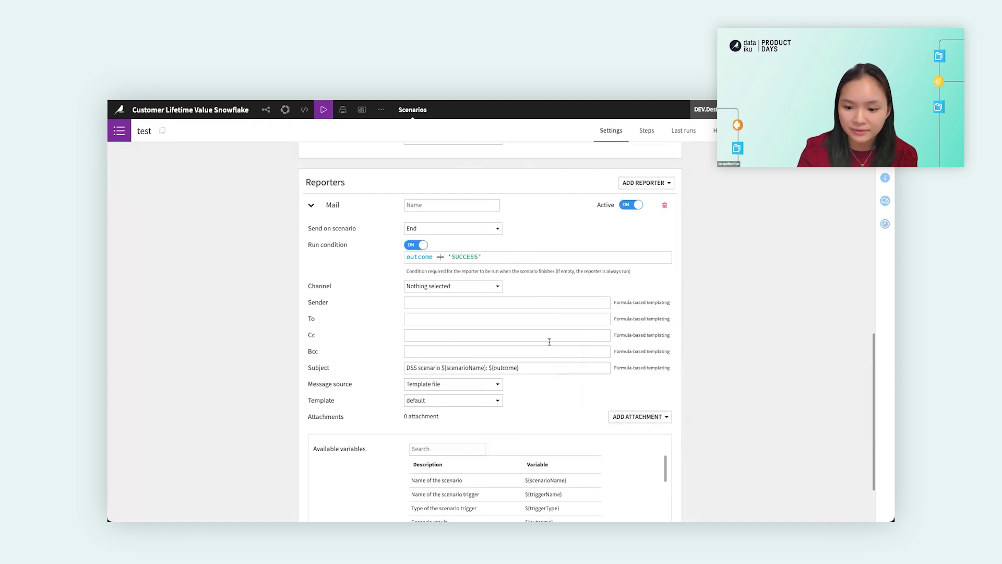
left_click(633, 416)
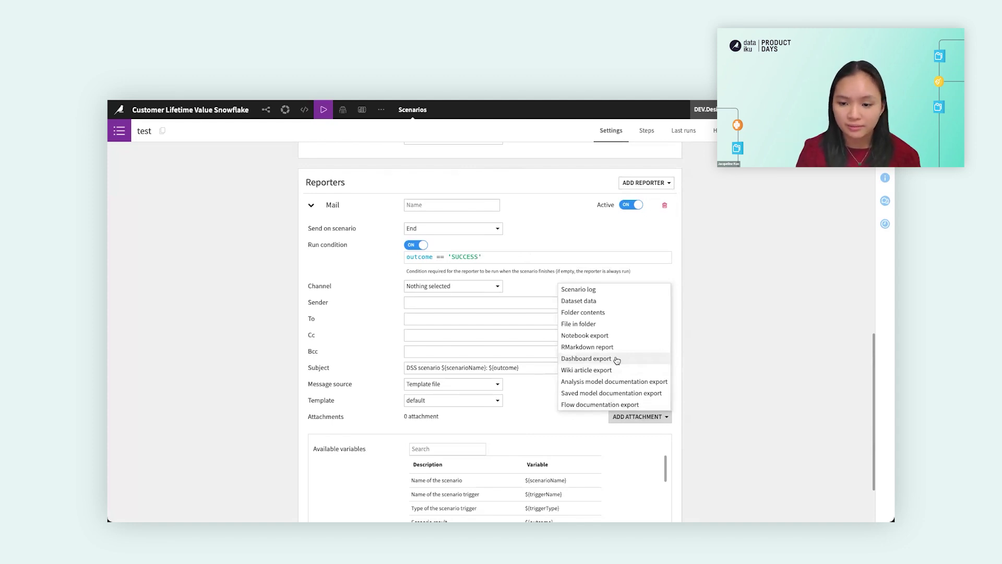
left_click(650, 279)
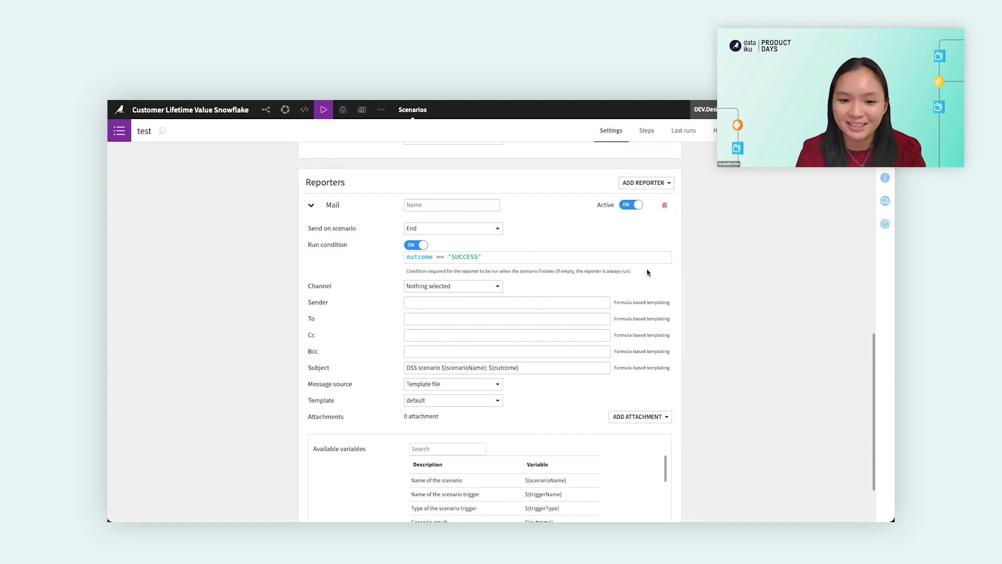
Return to the project's scenario list and open the existing New_Model_Update scenario
scroll(647, 272, "up", 1)
scroll(647, 272, "up", 7)
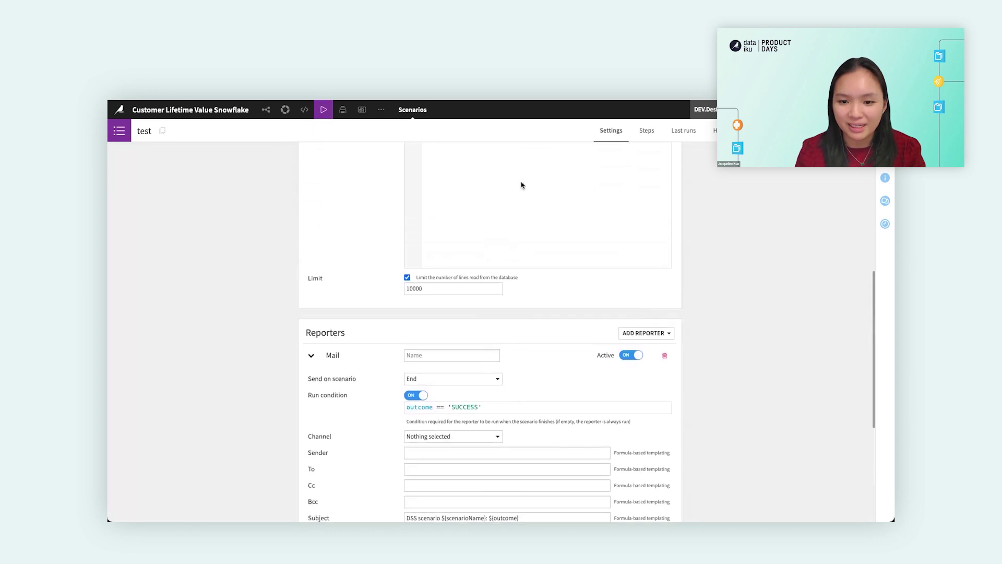
left_click(323, 109)
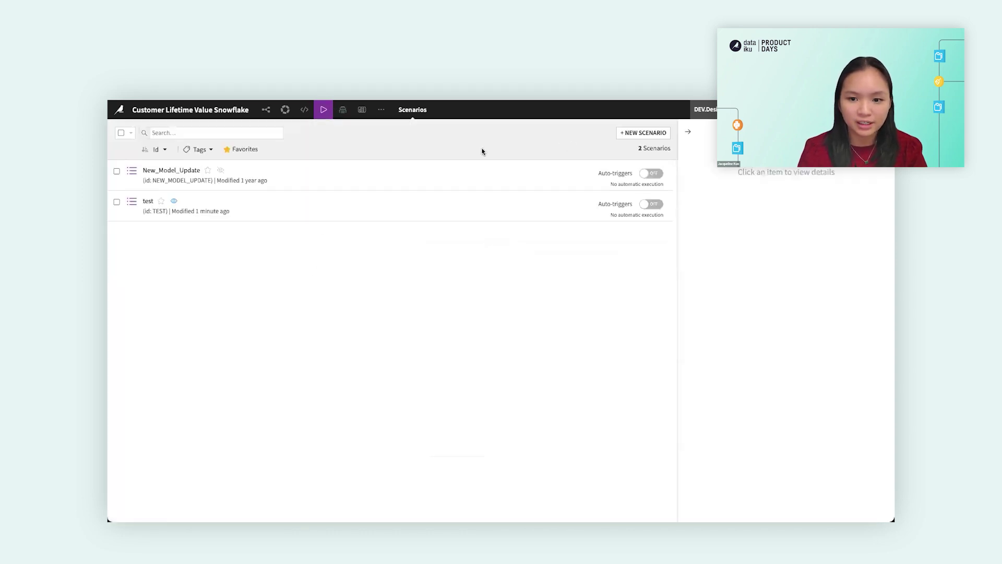
left_click(165, 173)
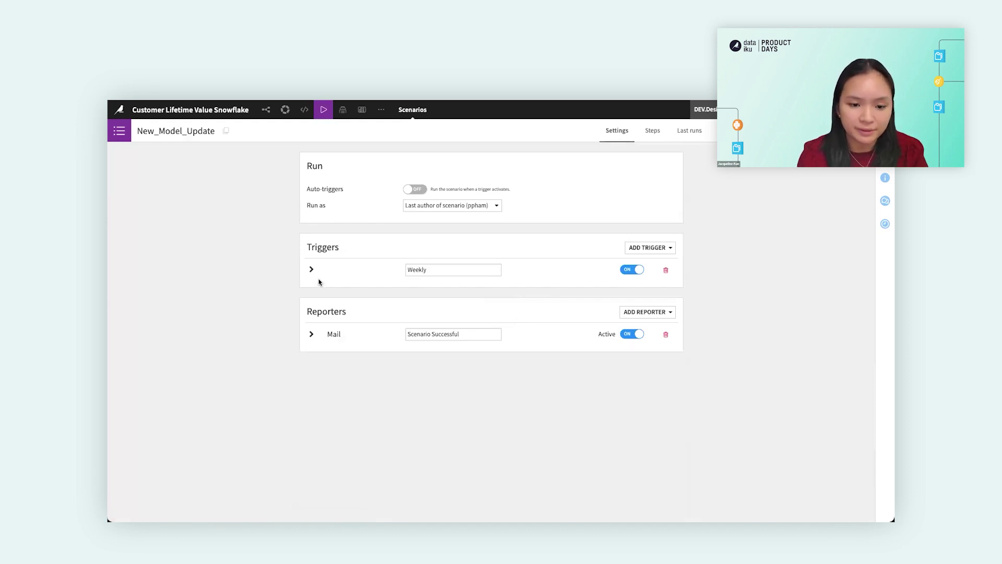
Review the New_Model_Update scenario's Mail reporter settings, its step list and the Verify rules or run checks step on Model Dev Data
left_click(313, 335)
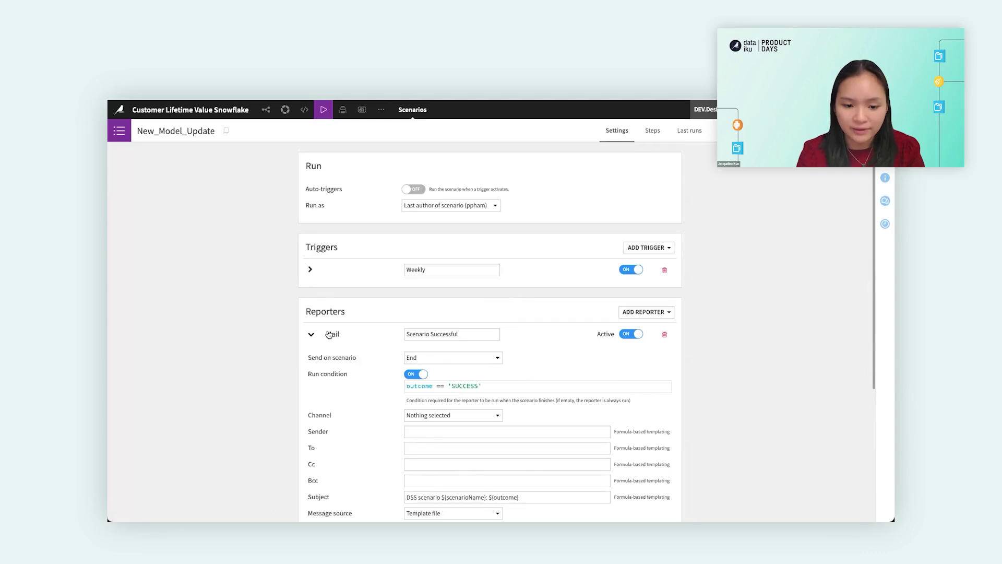
left_click(312, 334)
left_click(657, 136)
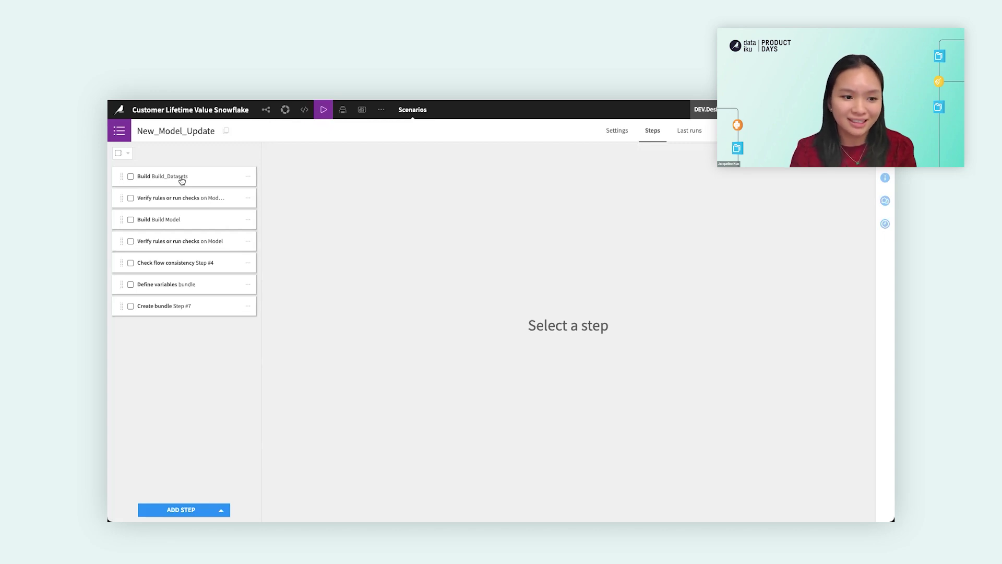
left_click(176, 202)
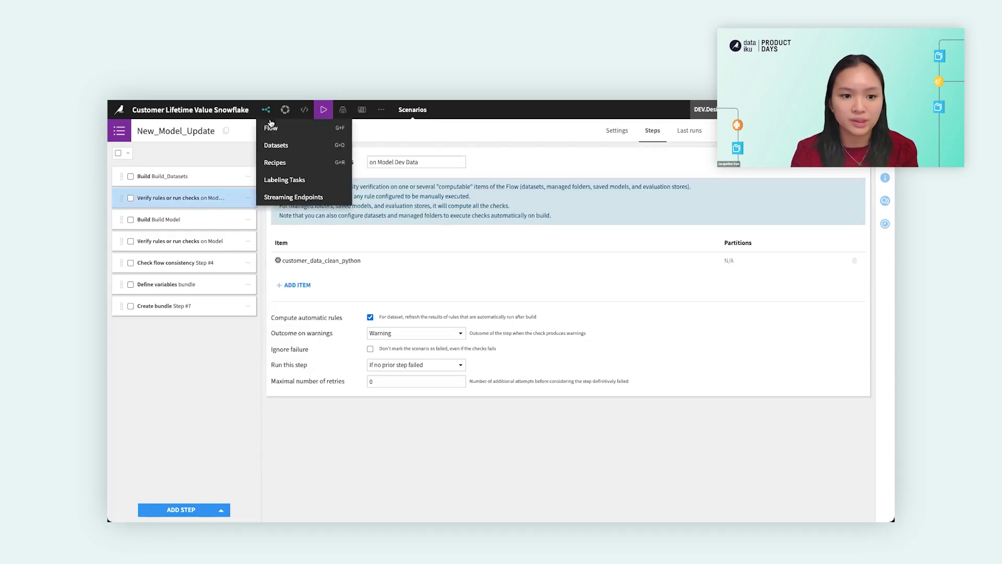
Open the customer_data_clean_python dataset from the Data Preparation zone of the project flow and examine its data quality status
left_click(270, 127)
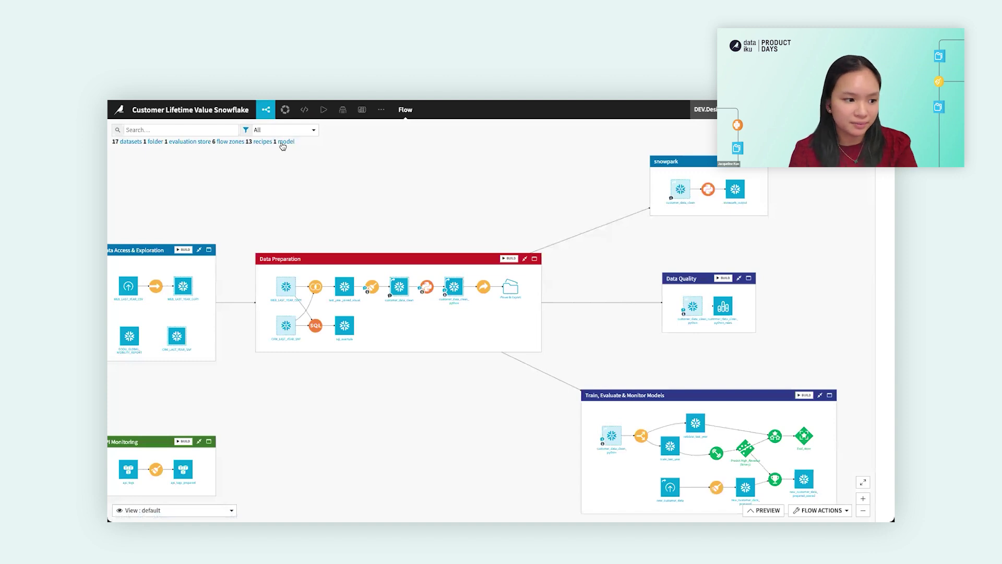
left_click(454, 290)
double_click(453, 287)
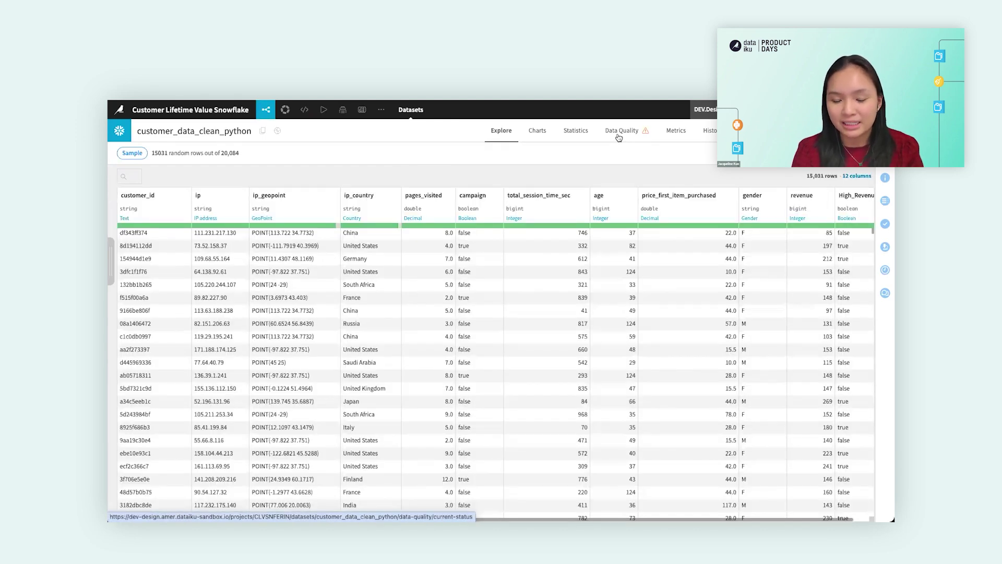
left_click(618, 136)
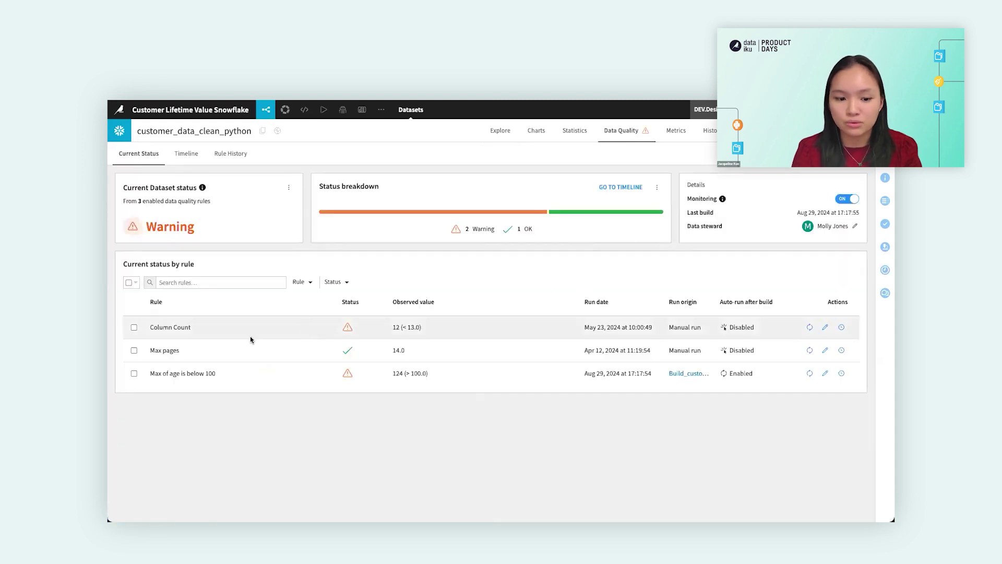
Test the Column Count rule with its soft minimum, and again with the hard minimum of 13 enabled in its place
left_click(825, 327)
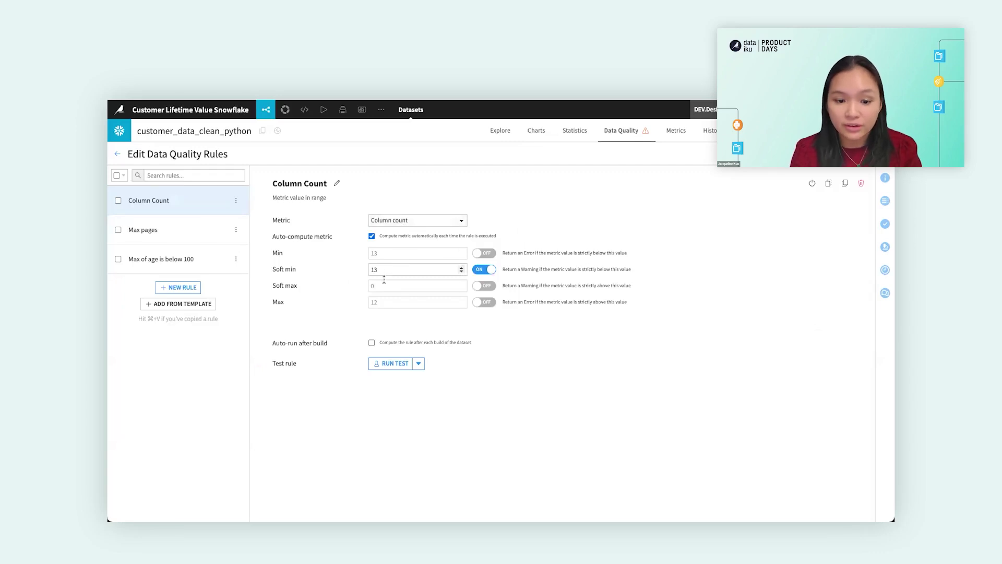
left_click(392, 363)
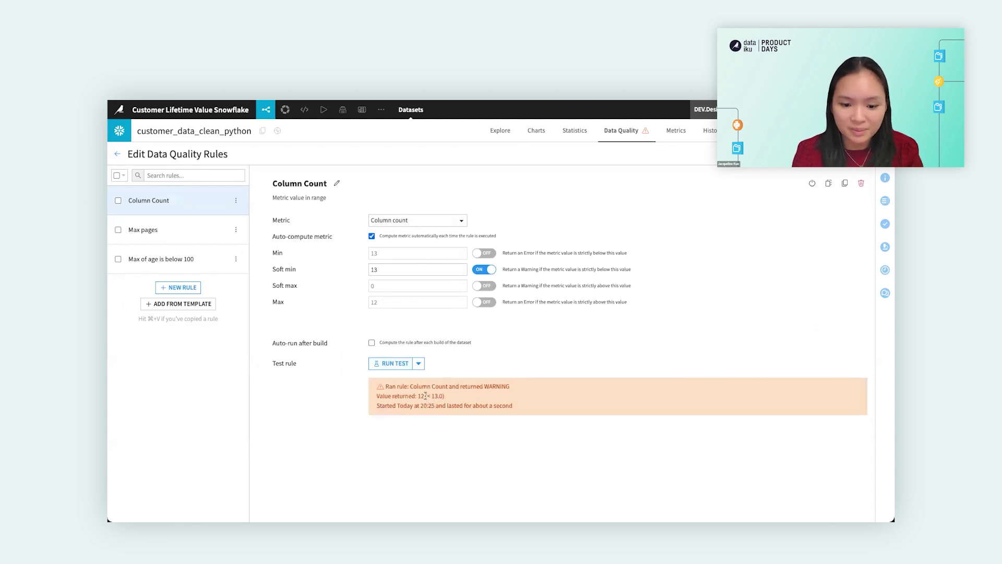
left_click(484, 270)
left_click(484, 253)
left_click(403, 364)
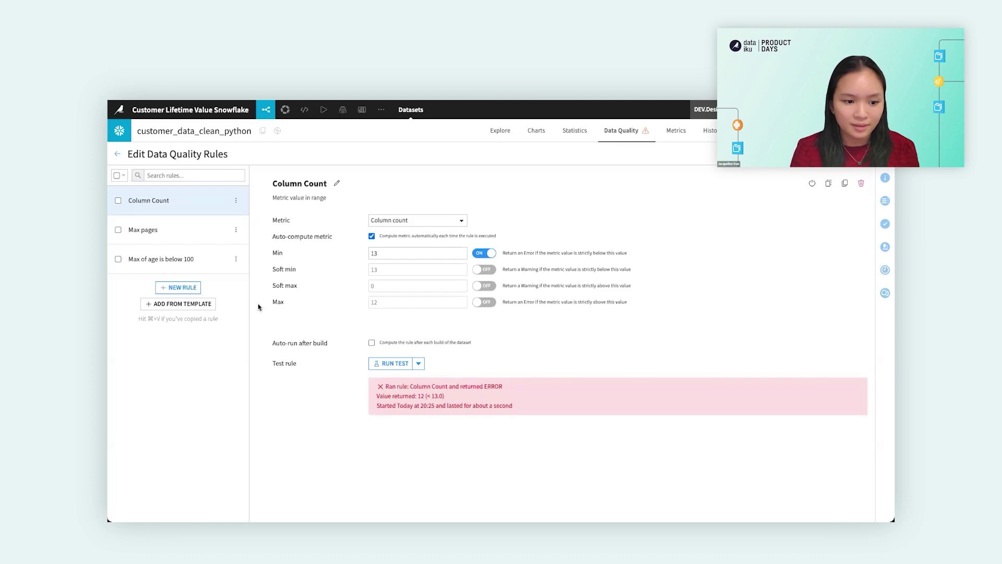
Browse the rule types available for a new data quality rule, and return to the dataset's current rule status
left_click(182, 288)
scroll(352, 264, "down", 3)
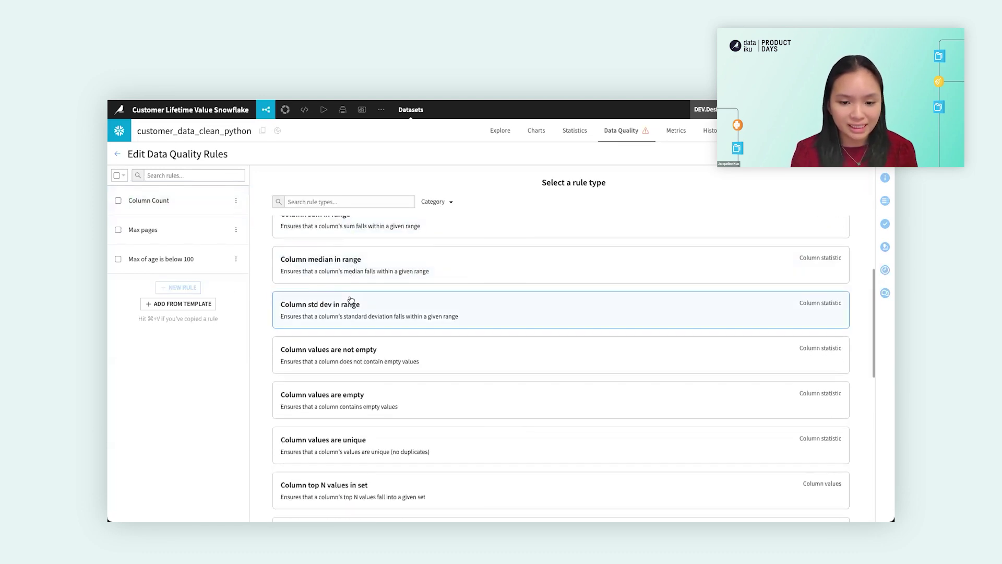
left_click(615, 130)
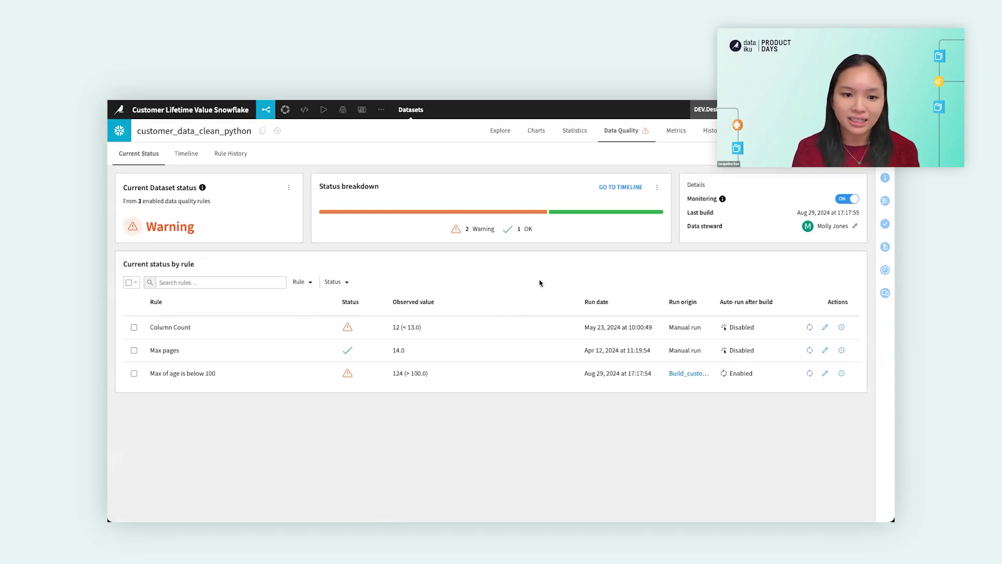
Open the project-wide data quality overview and review the current status by dataset
mouse_move(331, 113)
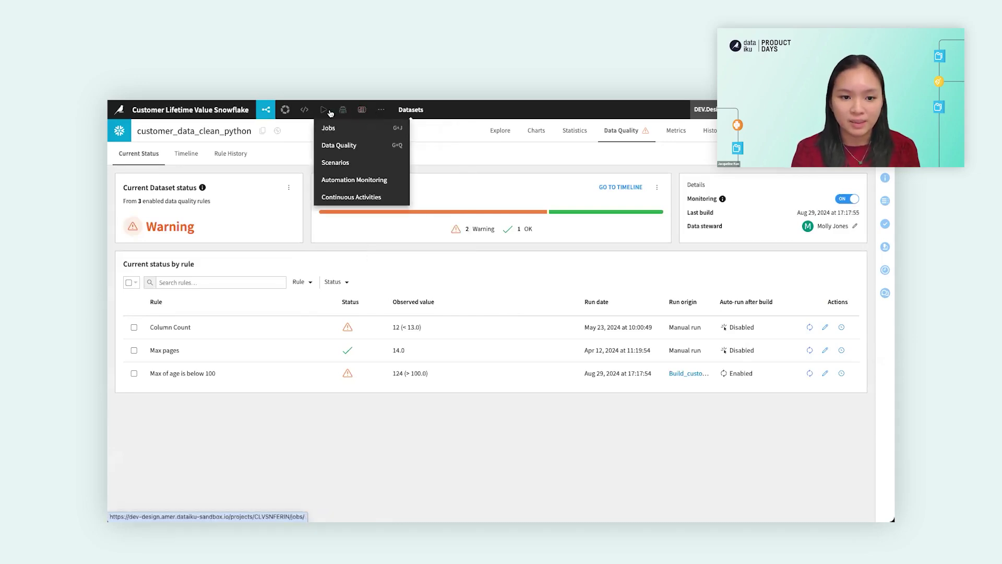
left_click(336, 146)
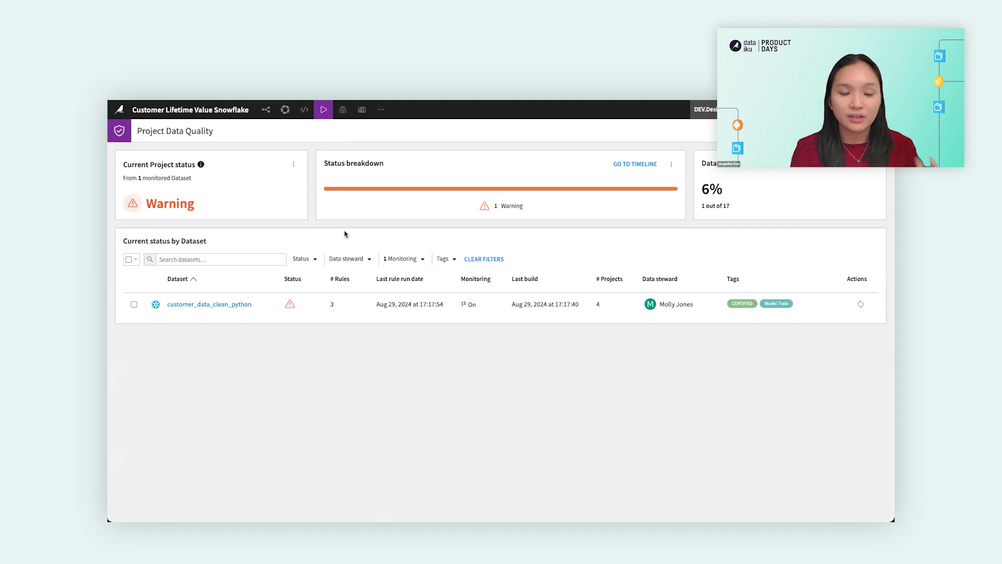
mouse_move(304, 120)
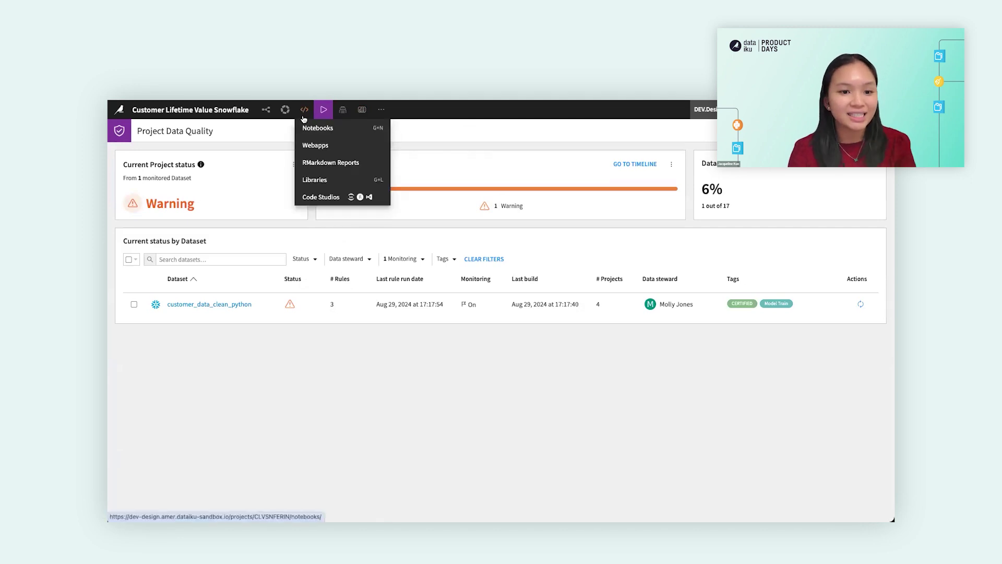